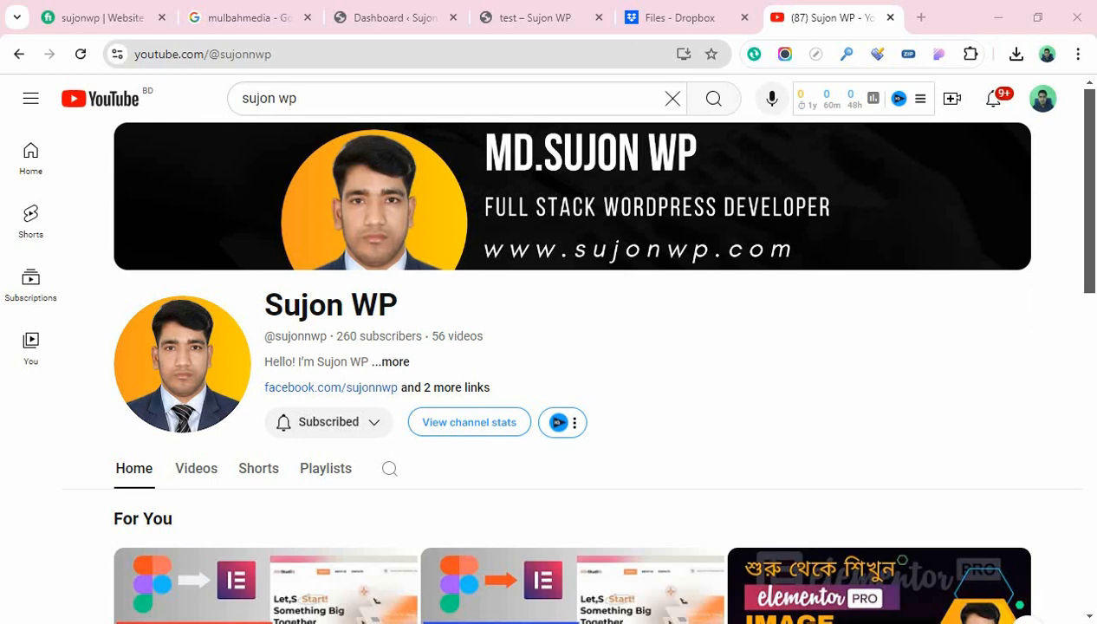
Switch from the YouTube channel to the 'Dashboard ‹ Sujon WP' WordPress admin tab
{"action": "left_click", "coordinate": [394, 17]}
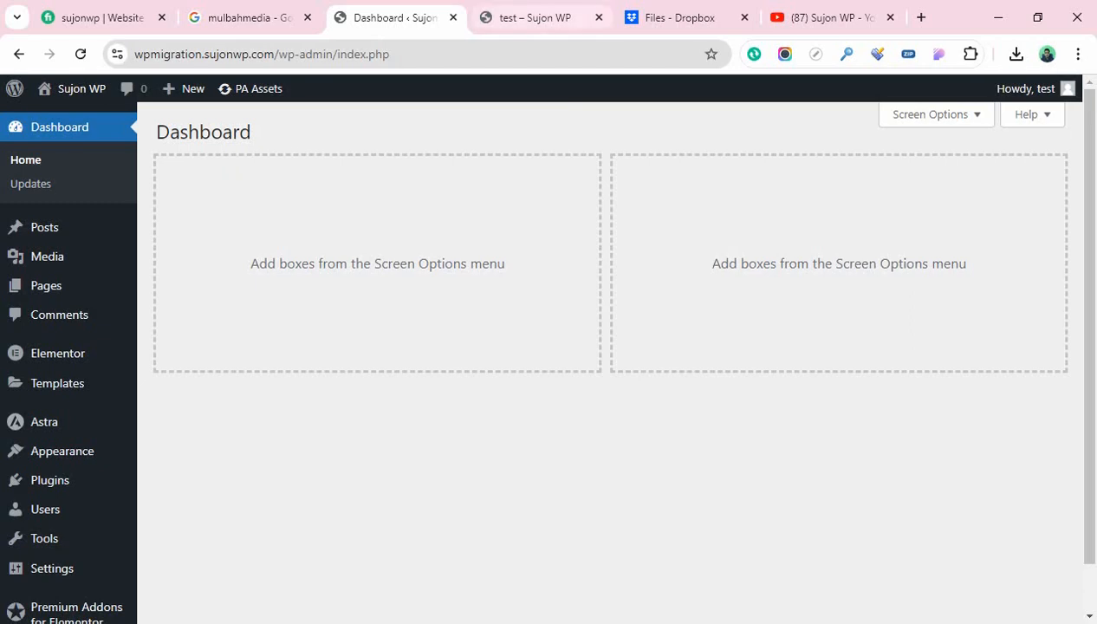
{"action": "key", "text": "ctrl+Tab"}
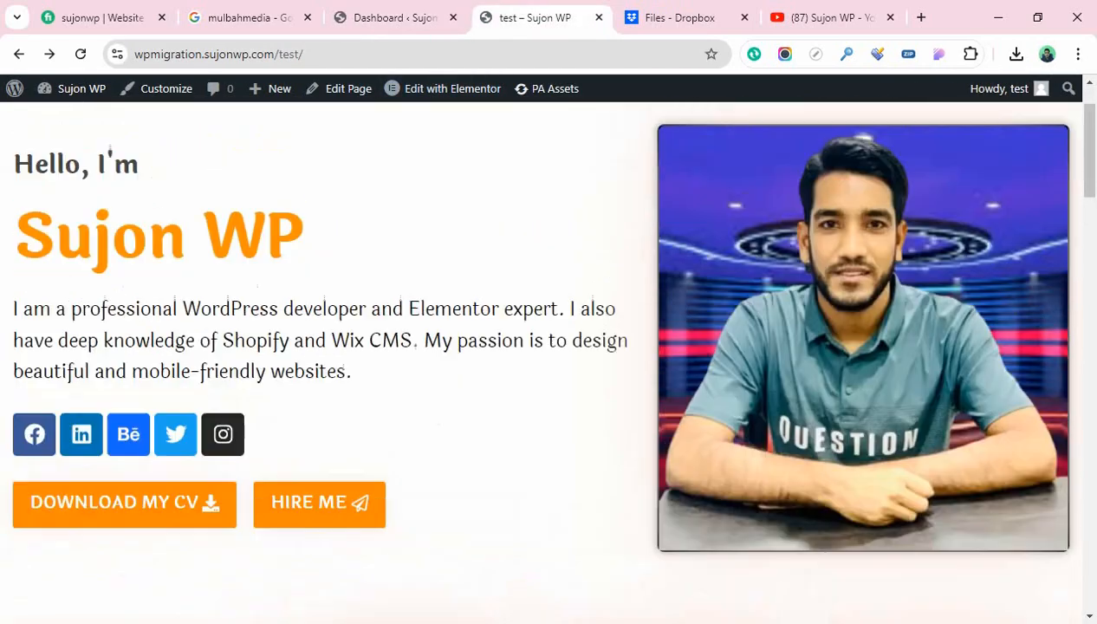
{"action": "scroll", "coordinate": [548, 346], "scroll_direction": "up", "scroll_amount": 2}
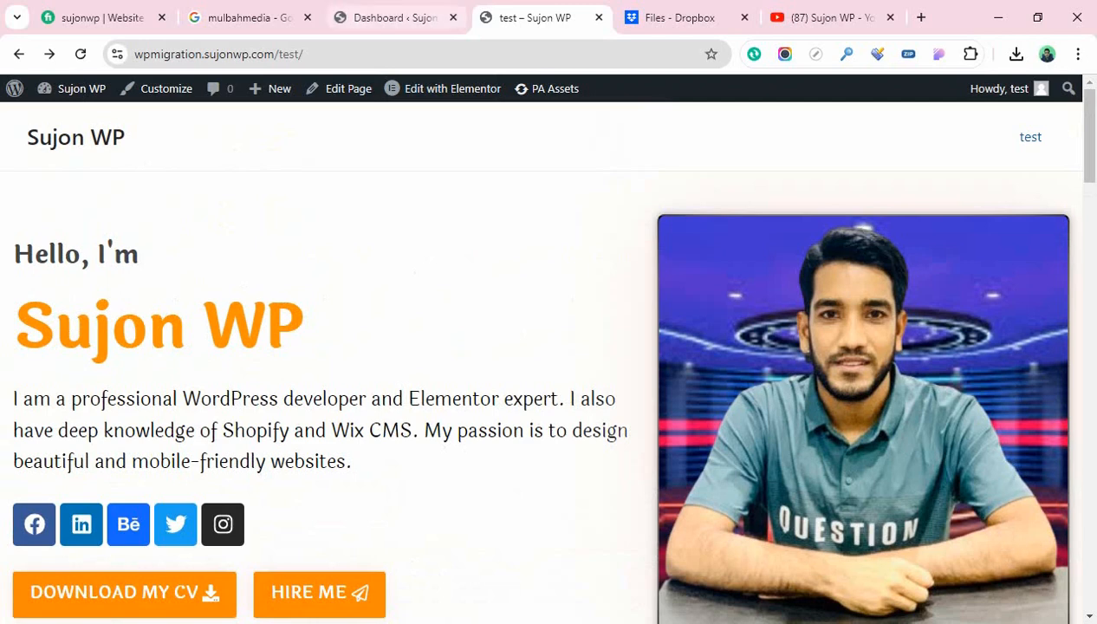
{"action": "left_click", "coordinate": [389, 18]}
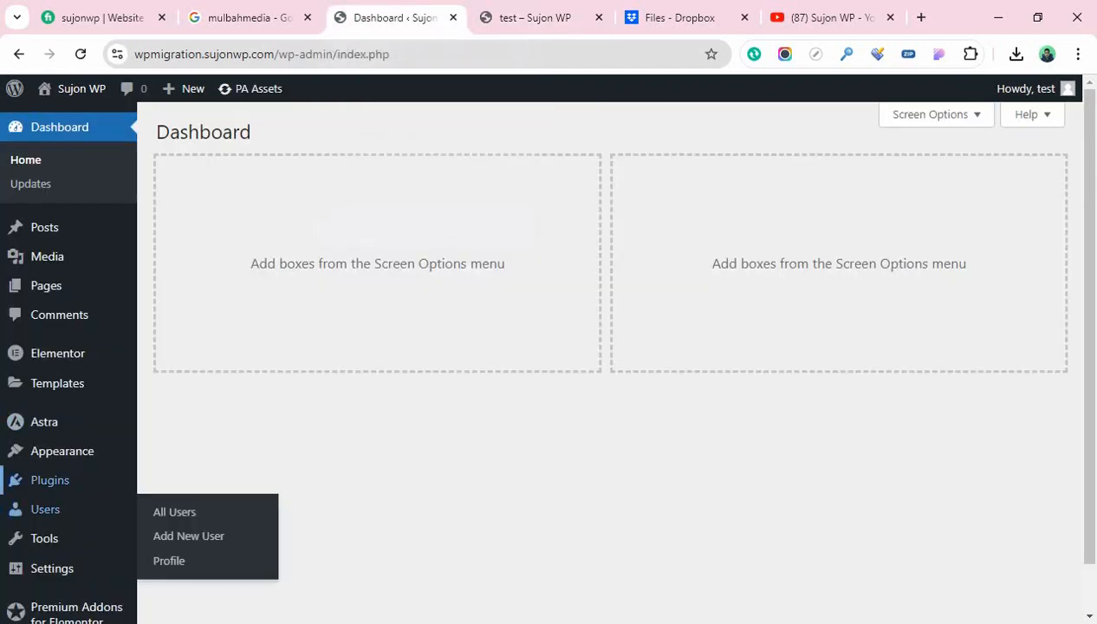
Search for 'updraft plus' from Plugins > Add New Plugin
{"action": "mouse_move", "coordinate": [49, 480]}
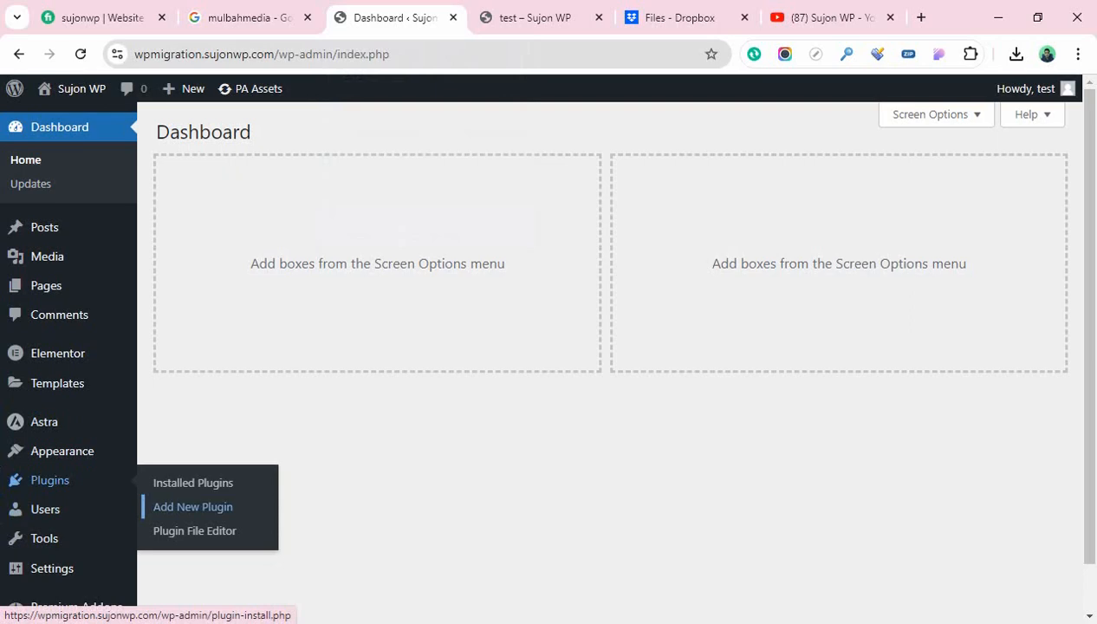
{"action": "left_click", "coordinate": [192, 506]}
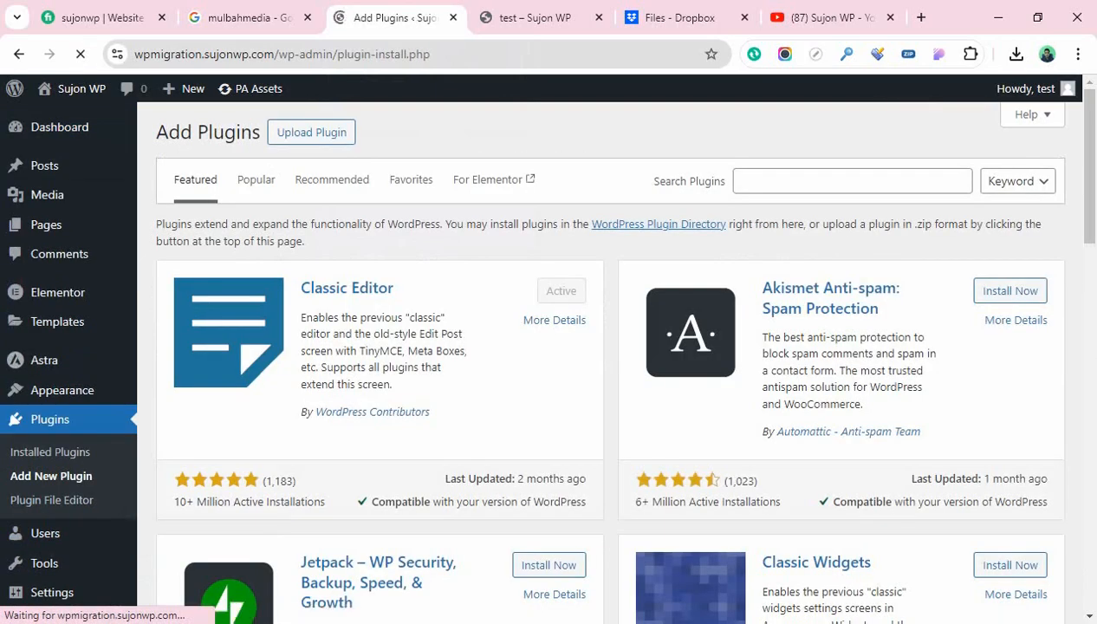
{"action": "left_click", "coordinate": [852, 181]}
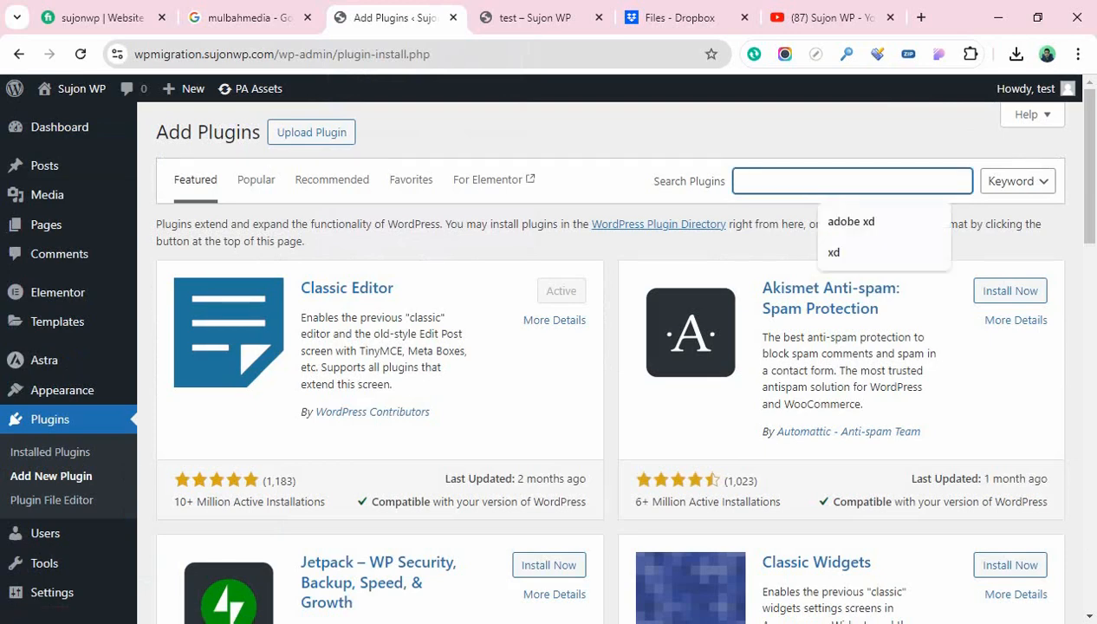
{"action": "type", "text": "updr"}
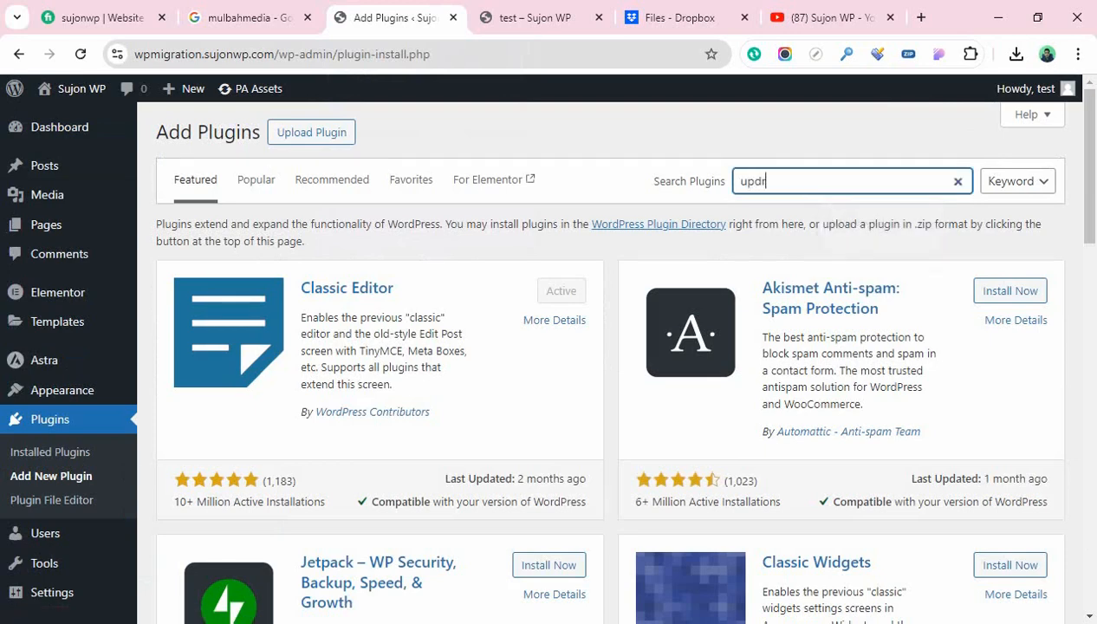
{"action": "type", "text": "aft plus"}
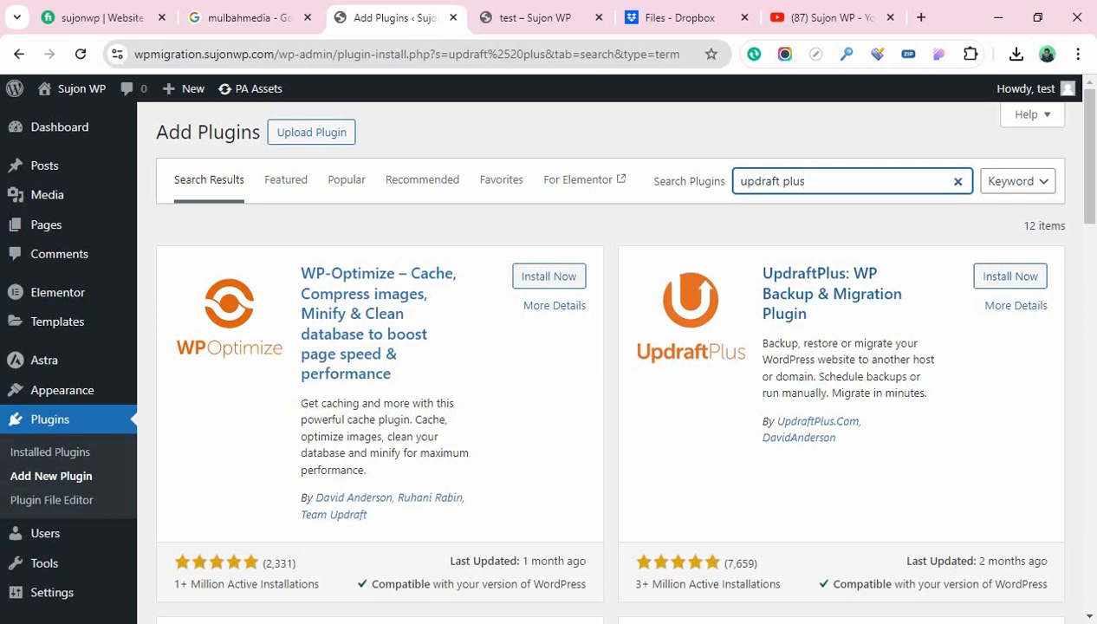
Install and then activate UpdraftPlus Backup & Migration from the search results
{"action": "scroll", "coordinate": [606, 364], "scroll_direction": "down", "scroll_amount": 1}
{"action": "scroll", "coordinate": [607, 364], "scroll_direction": "down", "scroll_amount": 1}
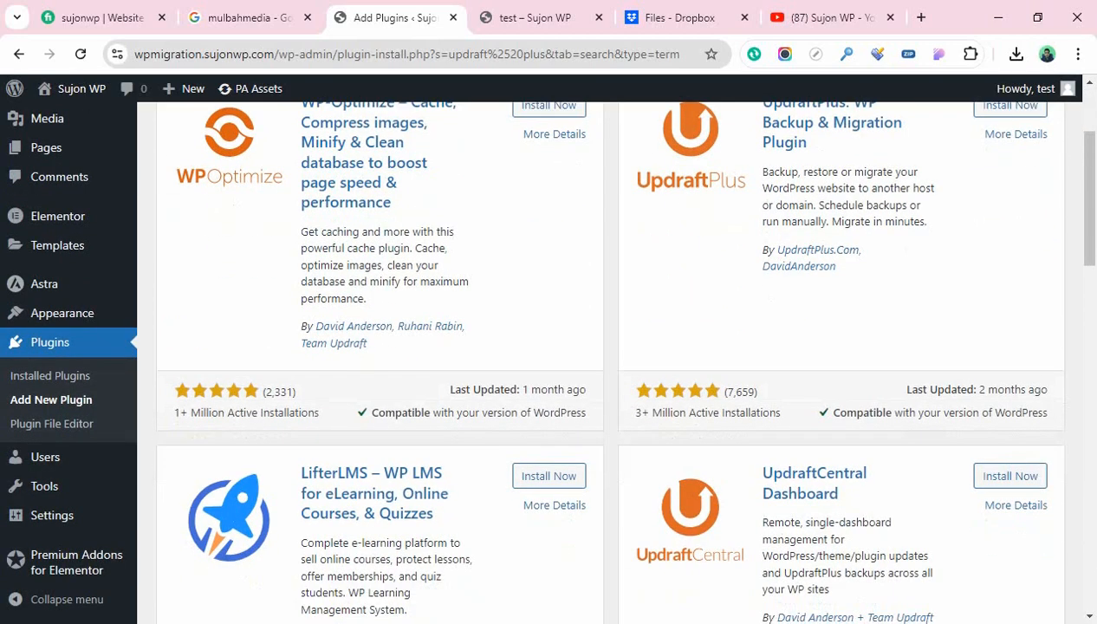
{"action": "scroll", "coordinate": [606, 363], "scroll_direction": "up", "scroll_amount": 1}
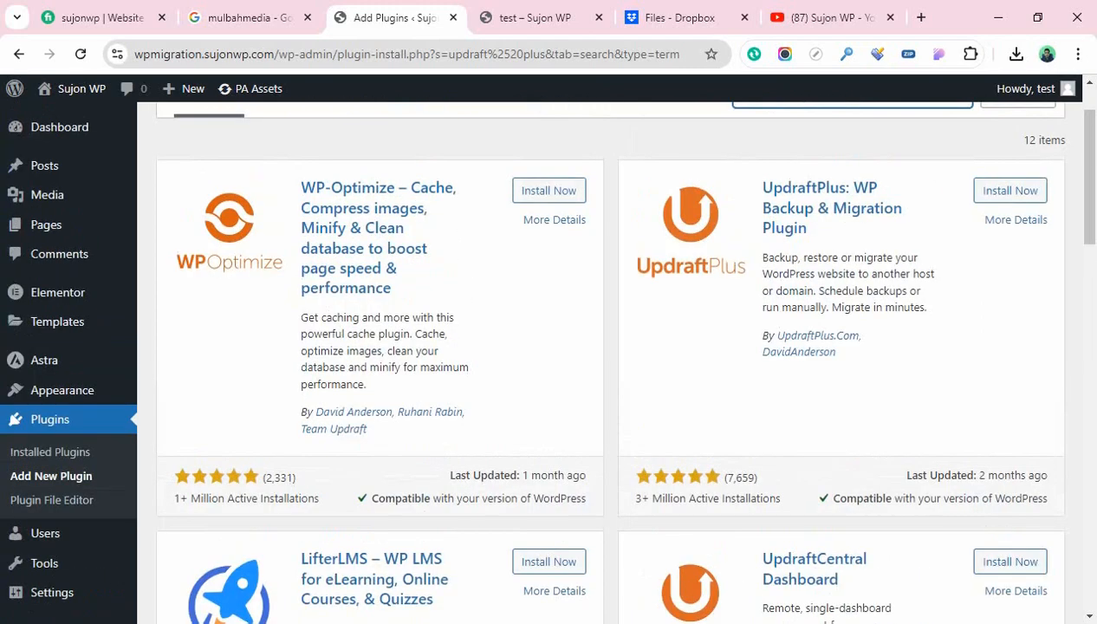
{"action": "scroll", "coordinate": [606, 364], "scroll_direction": "down", "scroll_amount": 1}
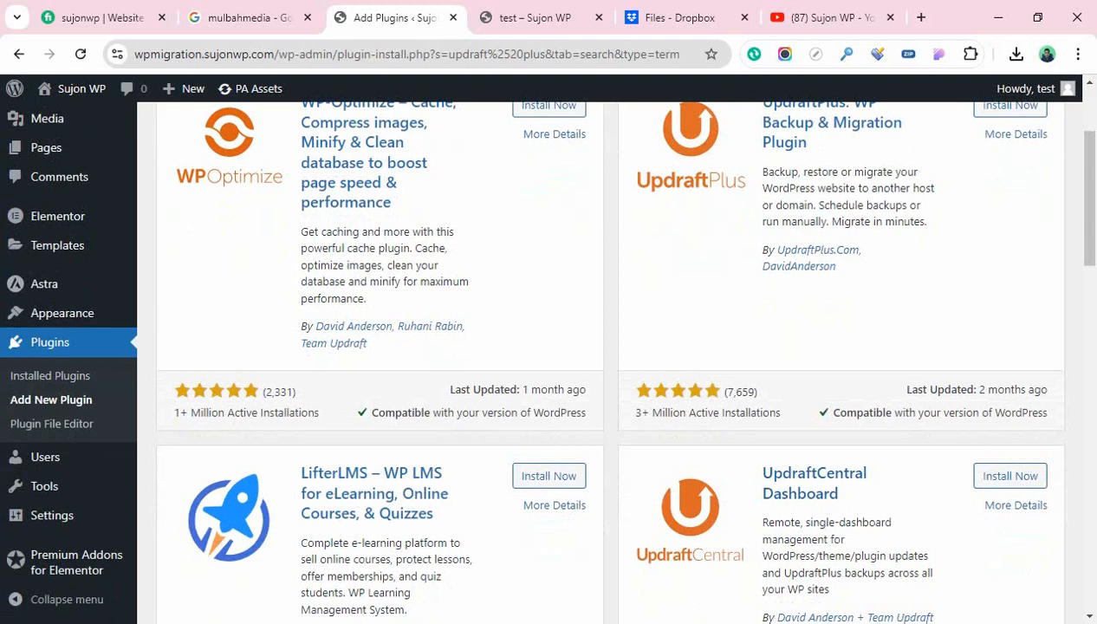
{"action": "scroll", "coordinate": [607, 347], "scroll_direction": "up", "scroll_amount": 3}
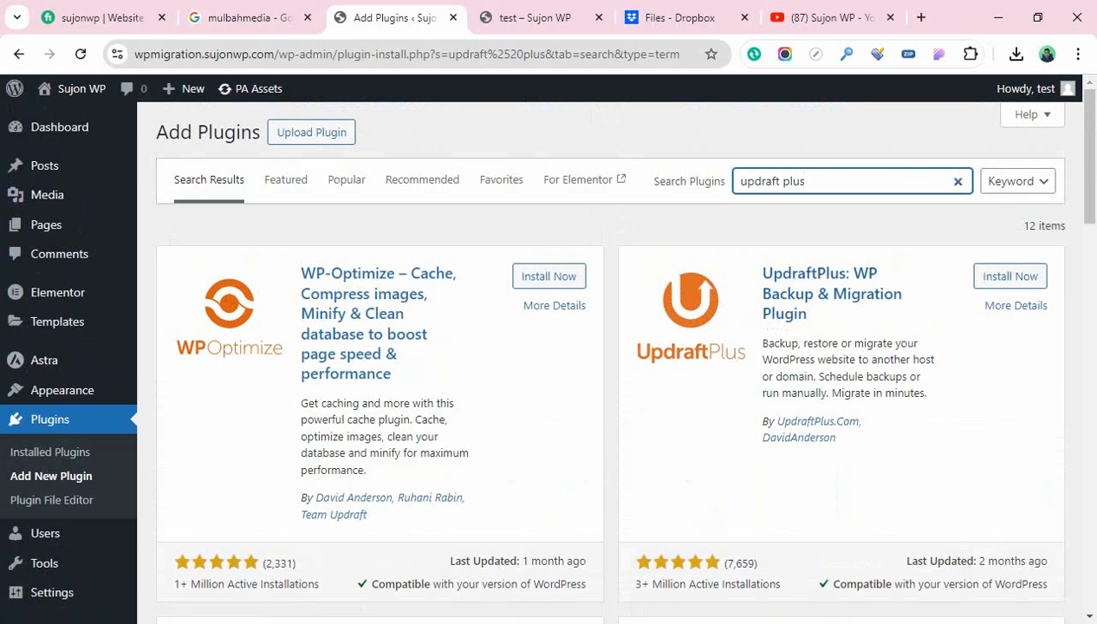
{"action": "left_click", "coordinate": [1009, 275]}
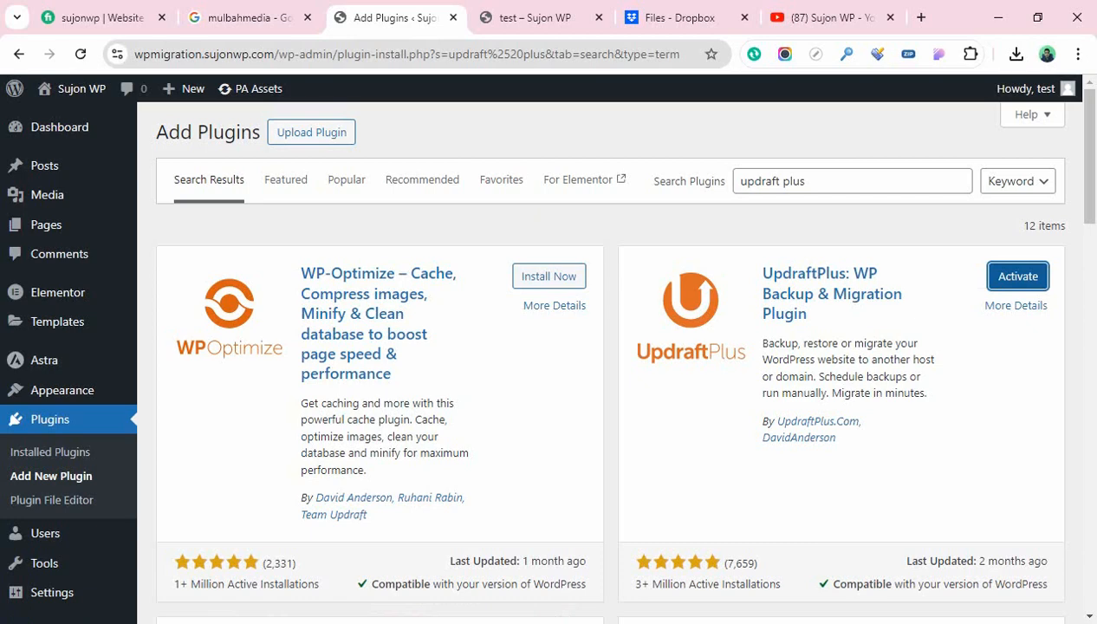
{"action": "left_click", "coordinate": [1017, 275]}
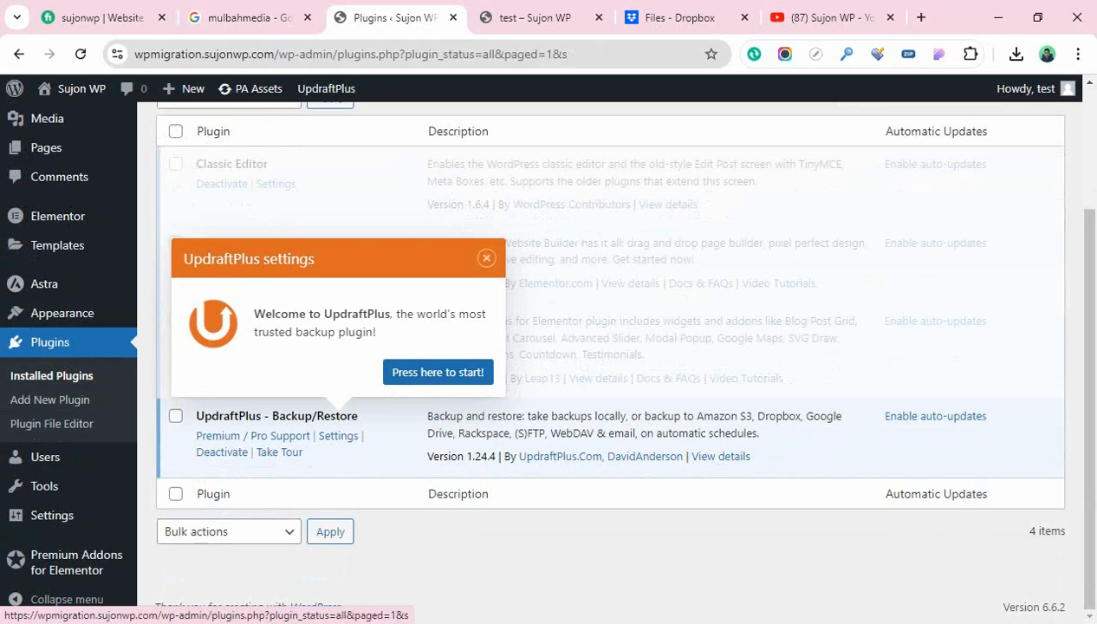
Start UpdraftPlus from its welcome popup and go to Backup / Restore Settings
{"action": "left_click", "coordinate": [438, 371]}
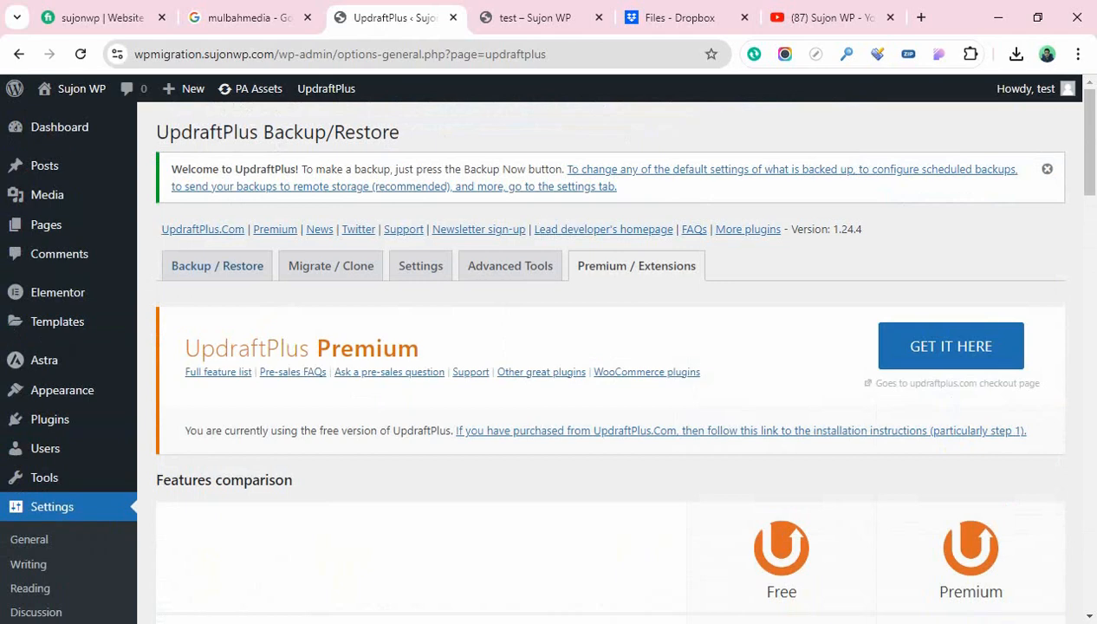
{"action": "left_click", "coordinate": [217, 265]}
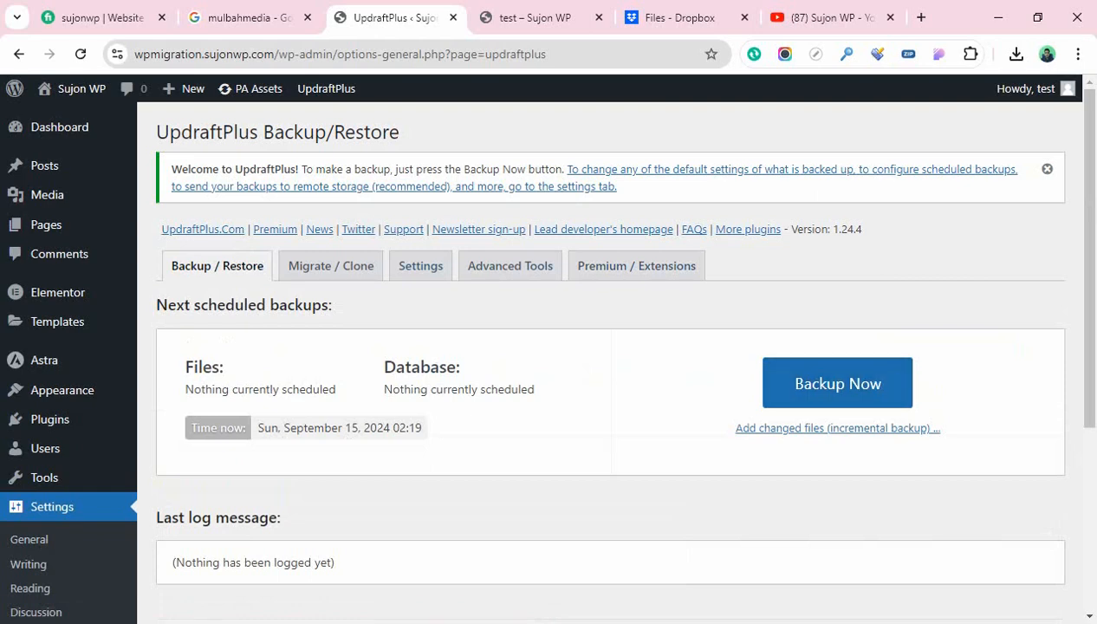
{"action": "left_click", "coordinate": [420, 265]}
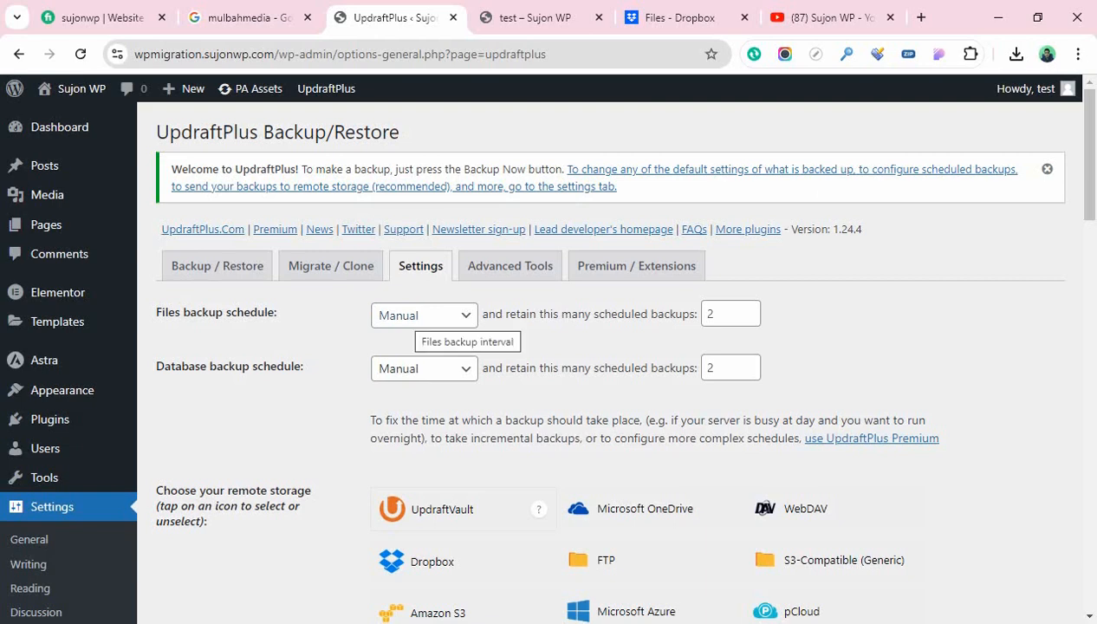
Change the UpdraftPlus files backup schedule from Manual to Daily
{"action": "scroll", "coordinate": [425, 322], "scroll_direction": "down", "scroll_amount": 1}
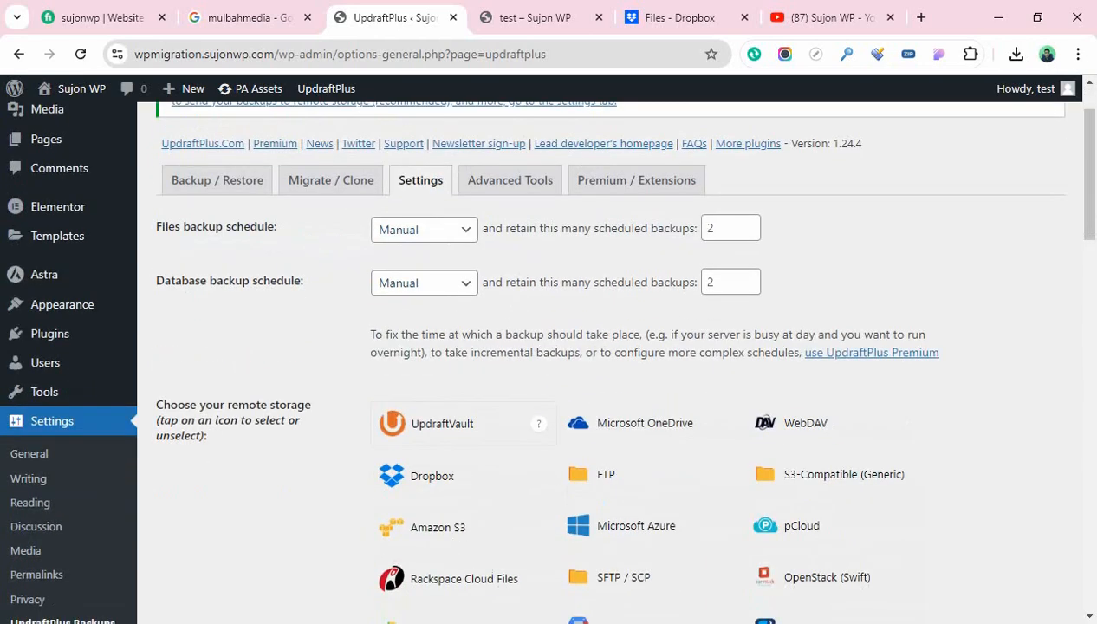
{"action": "scroll", "coordinate": [425, 322], "scroll_direction": "down", "scroll_amount": 2}
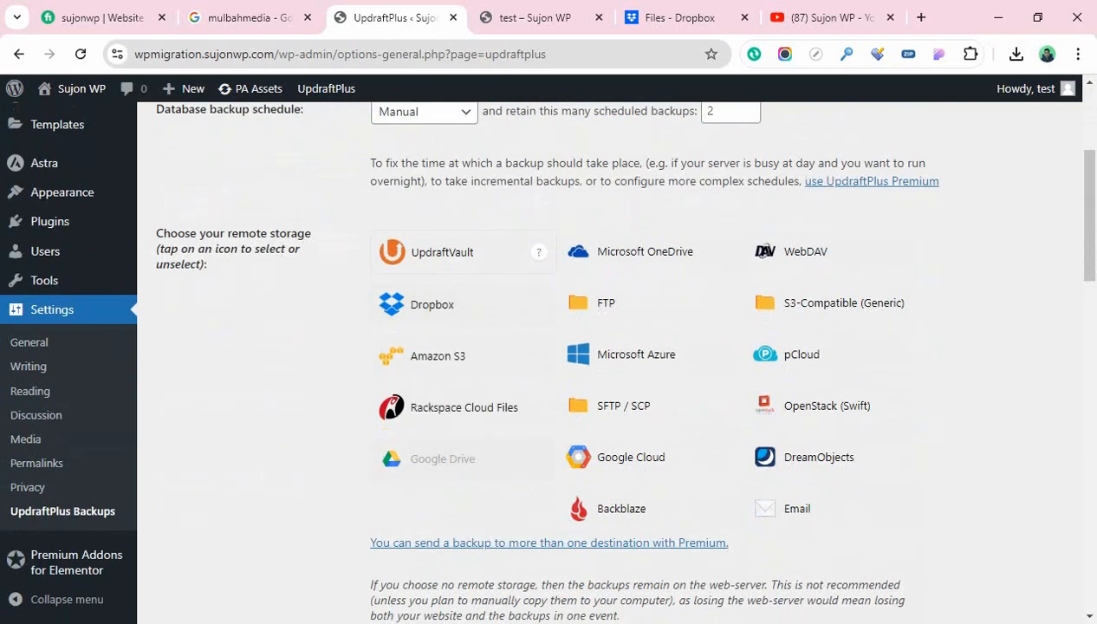
{"action": "scroll", "coordinate": [424, 304], "scroll_direction": "up", "scroll_amount": 2}
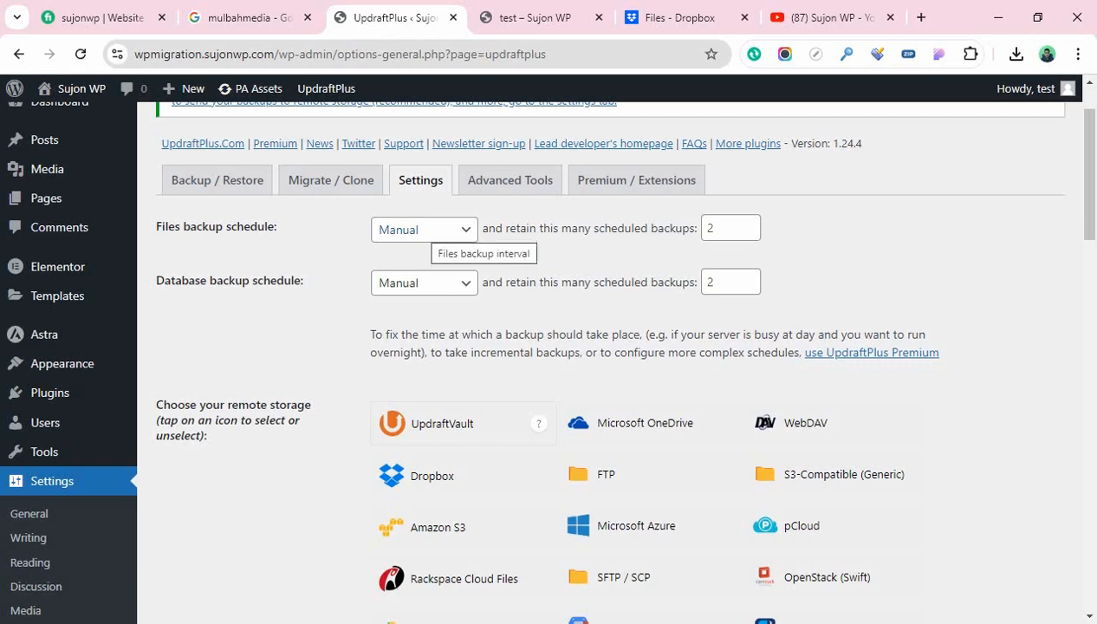
{"action": "left_click", "coordinate": [430, 228]}
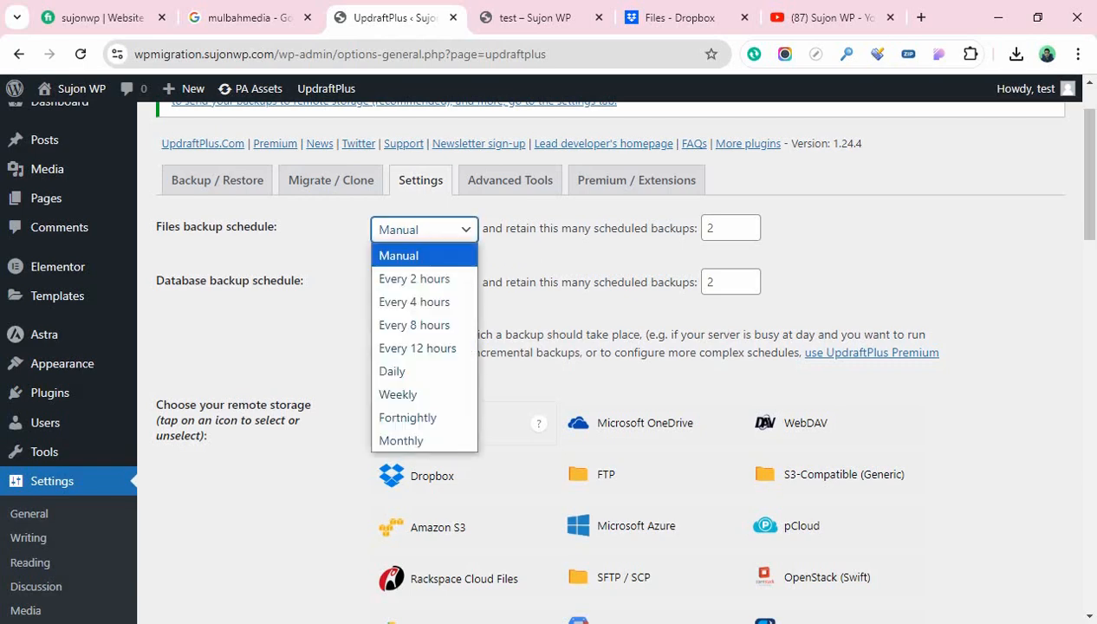
{"action": "left_click", "coordinate": [430, 229]}
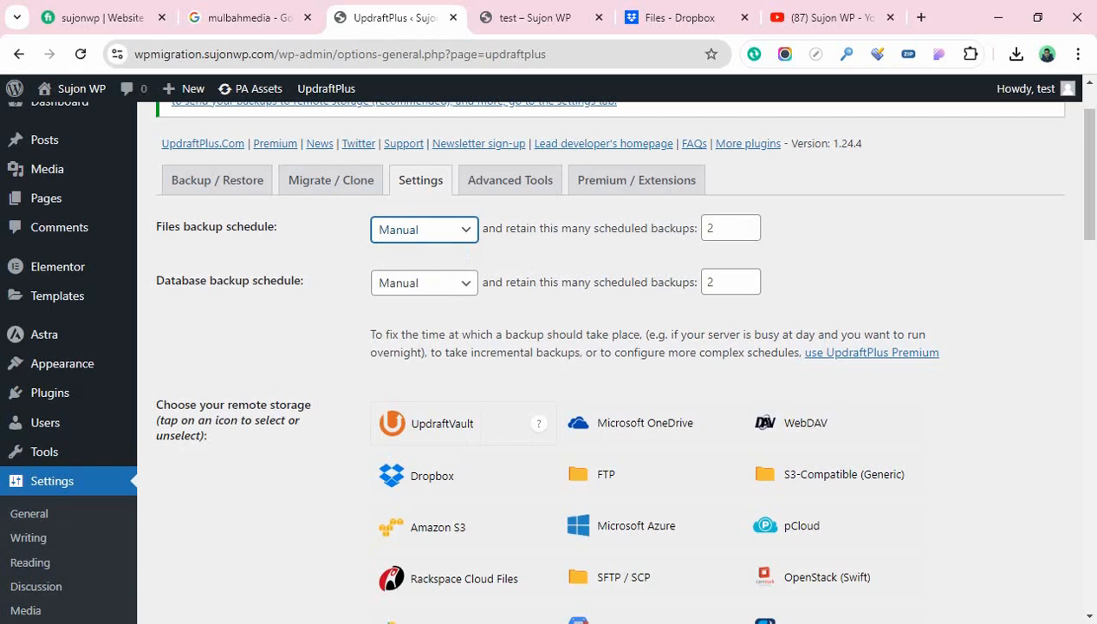
{"action": "left_click", "coordinate": [425, 230]}
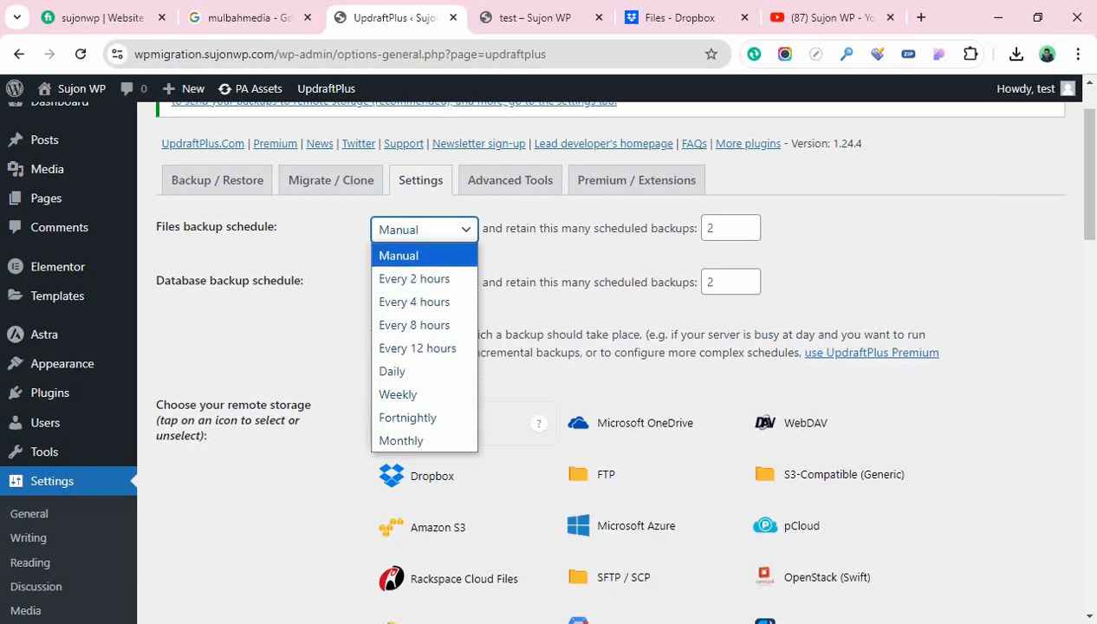
{"action": "left_click", "coordinate": [393, 371]}
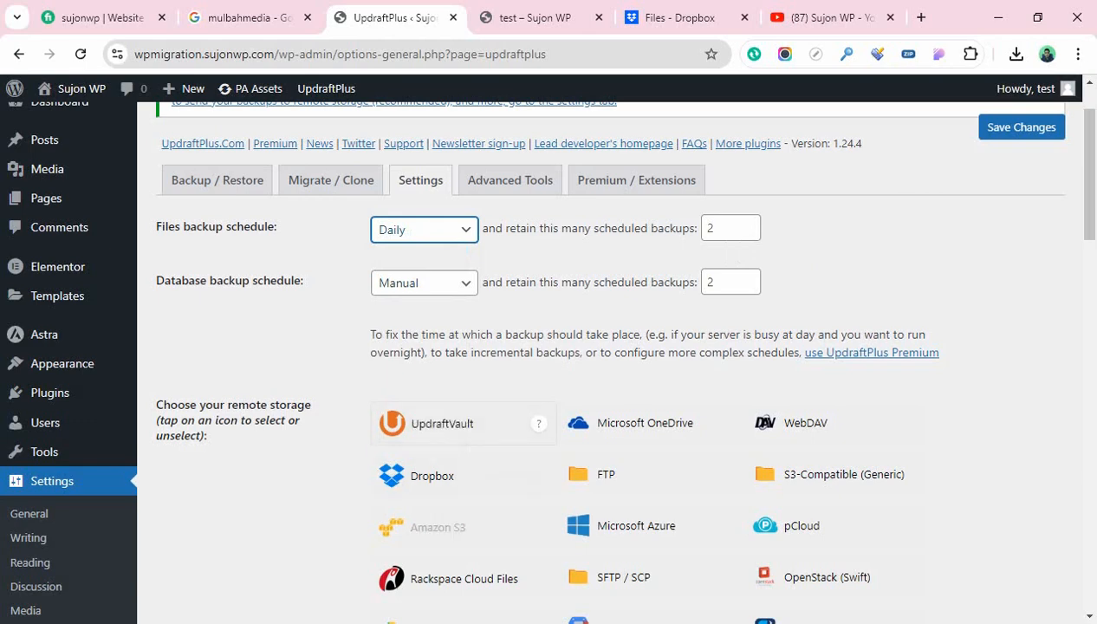
{"action": "scroll", "coordinate": [433, 579], "scroll_direction": "down", "scroll_amount": 2}
{"action": "scroll", "coordinate": [437, 485], "scroll_direction": "up", "scroll_amount": 3}
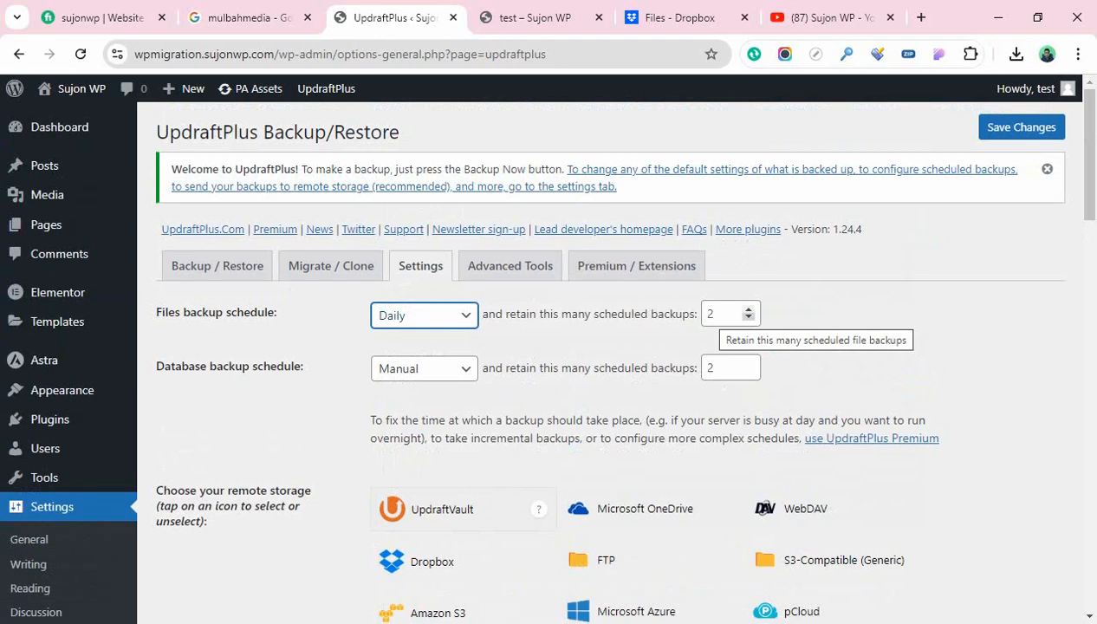
Lower the files backup retention to 1 backup
{"action": "left_click", "coordinate": [732, 314]}
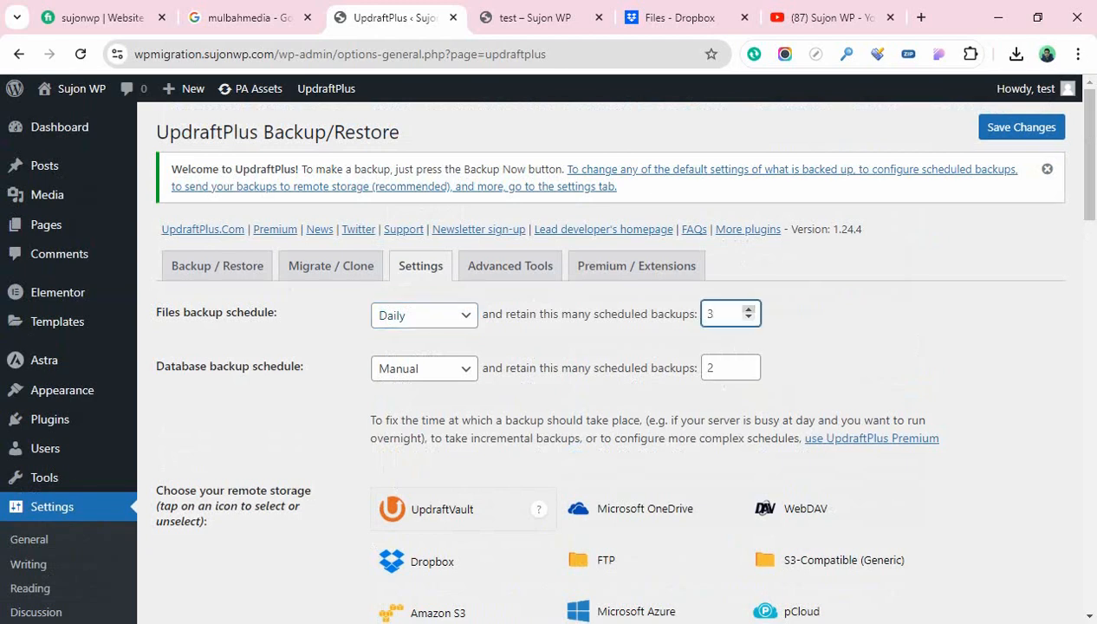
{"action": "key", "text": "BackSpace"}
{"action": "type", "text": "1"}
{"action": "scroll", "coordinate": [609, 311], "scroll_direction": "down", "scroll_amount": 3}
{"action": "scroll", "coordinate": [434, 364], "scroll_direction": "down", "scroll_amount": 1}
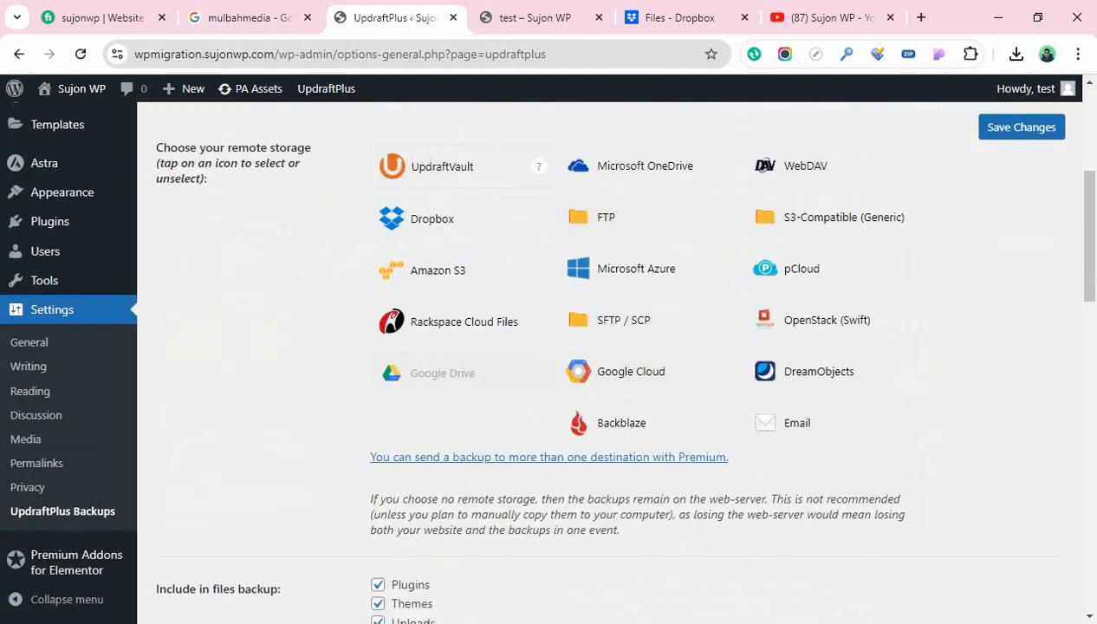
{"action": "scroll", "coordinate": [433, 364], "scroll_direction": "up", "scroll_amount": 1}
{"action": "scroll", "coordinate": [609, 346], "scroll_direction": "up", "scroll_amount": 3}
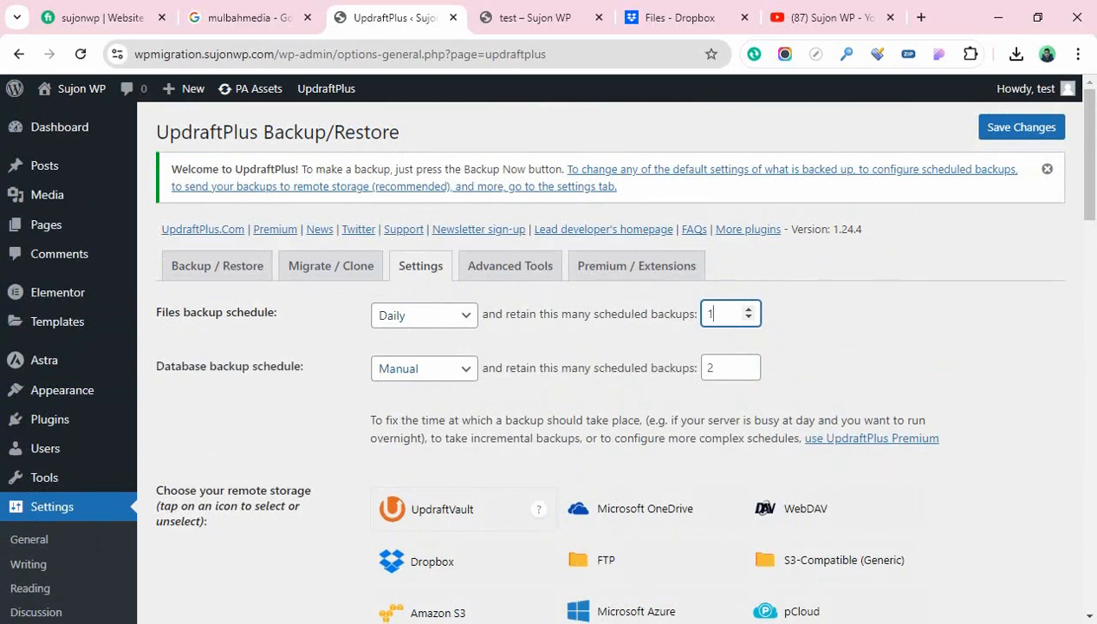
Set database backups to Daily keeping 1 copy, then bring up the Dropbox tab
{"action": "left_click", "coordinate": [450, 368]}
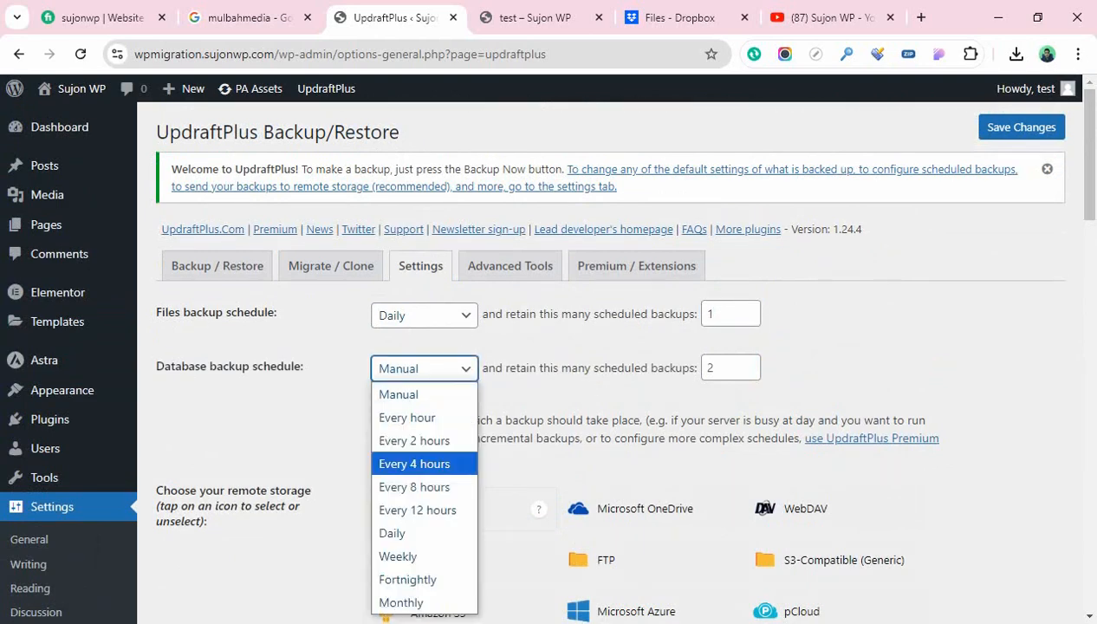
{"action": "left_click", "coordinate": [416, 533]}
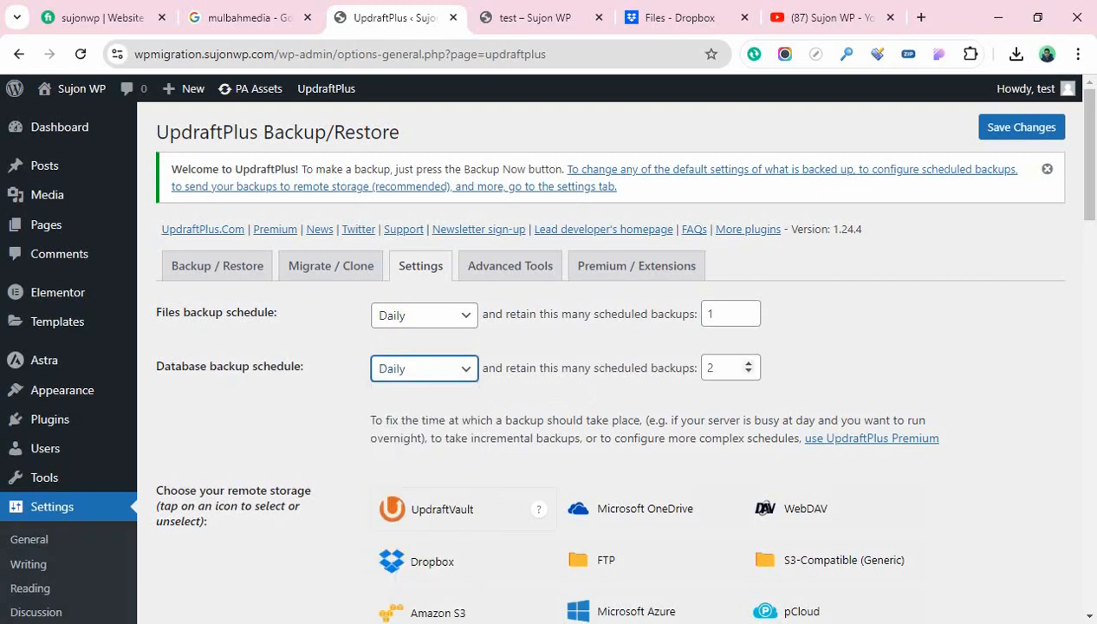
{"action": "left_click", "coordinate": [747, 371]}
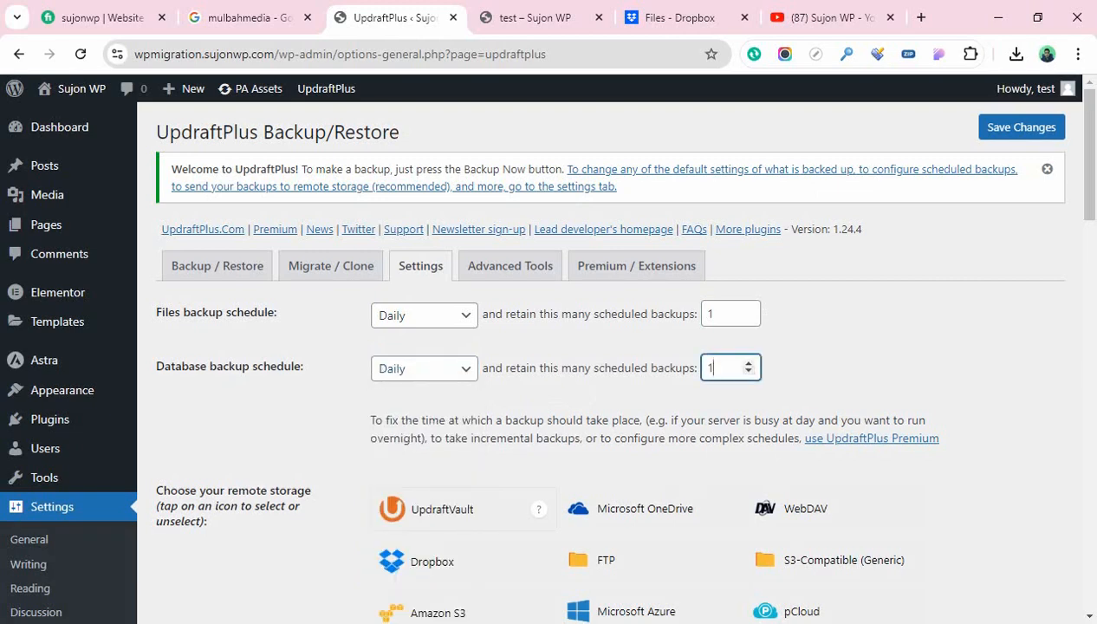
{"action": "scroll", "coordinate": [747, 371], "scroll_direction": "down", "scroll_amount": 1}
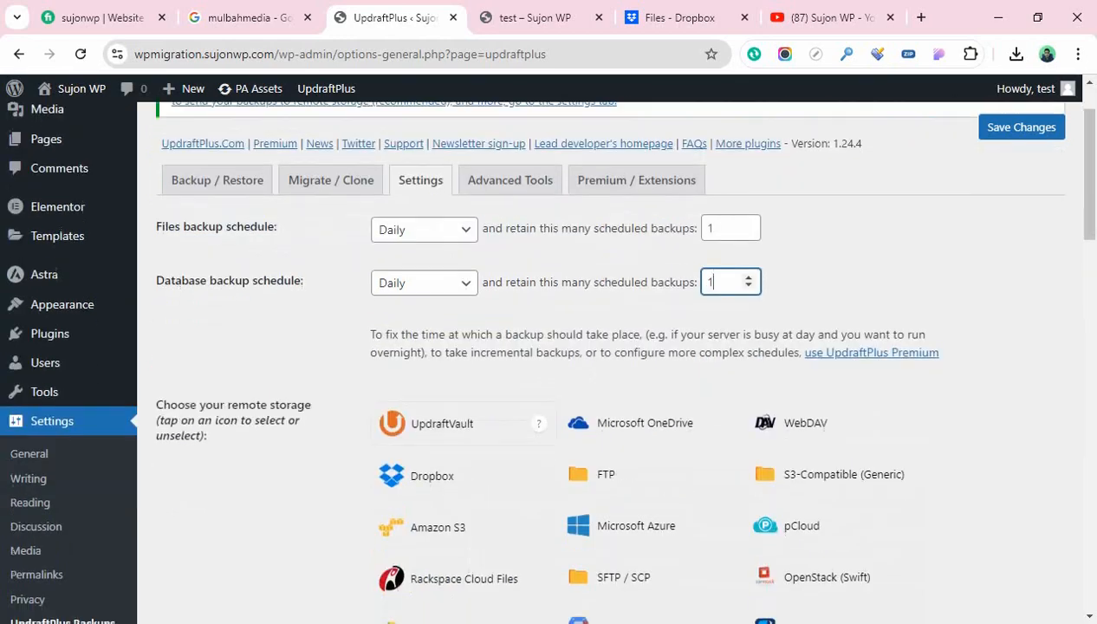
{"action": "scroll", "coordinate": [477, 329], "scroll_direction": "up", "scroll_amount": 1}
{"action": "scroll", "coordinate": [476, 329], "scroll_direction": "down", "scroll_amount": 4}
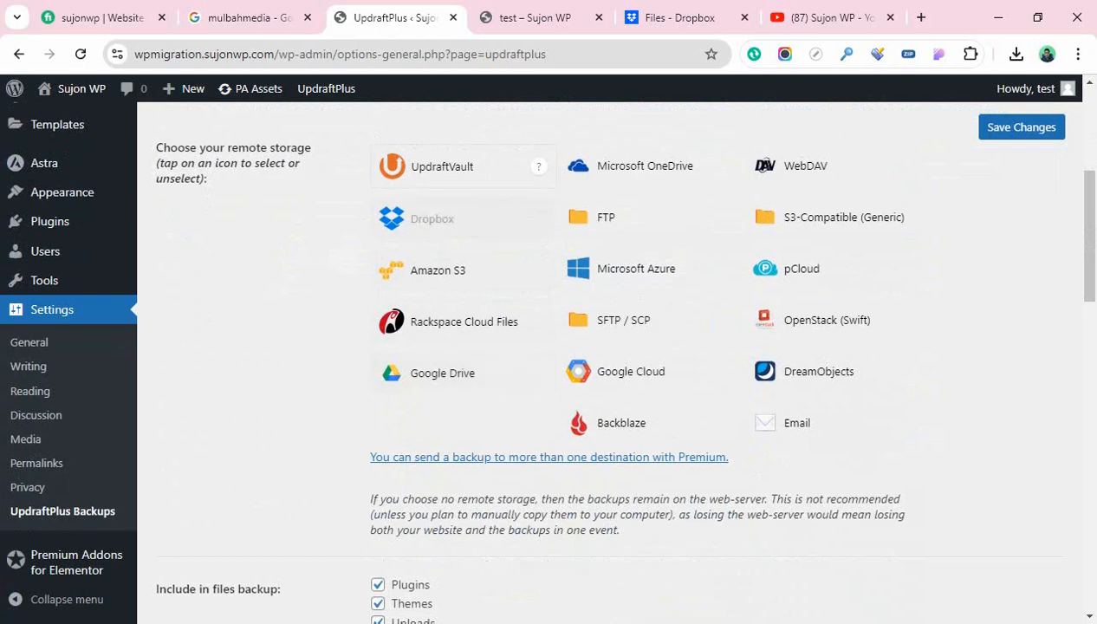
{"action": "scroll", "coordinate": [431, 221], "scroll_direction": "up", "scroll_amount": 1}
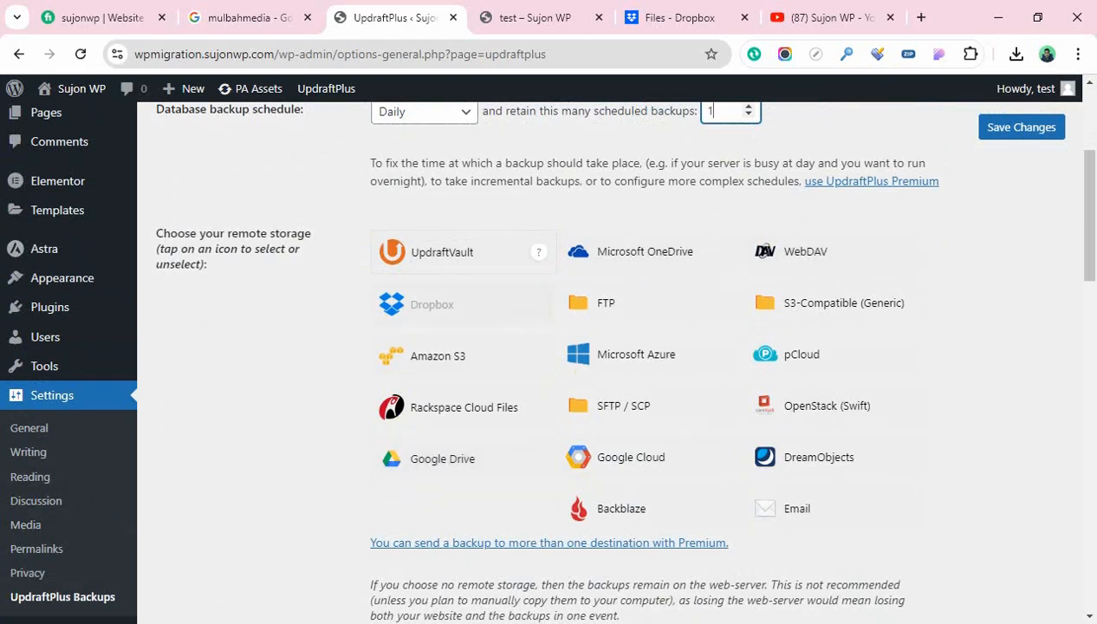
{"action": "scroll", "coordinate": [468, 303], "scroll_direction": "down", "scroll_amount": 1}
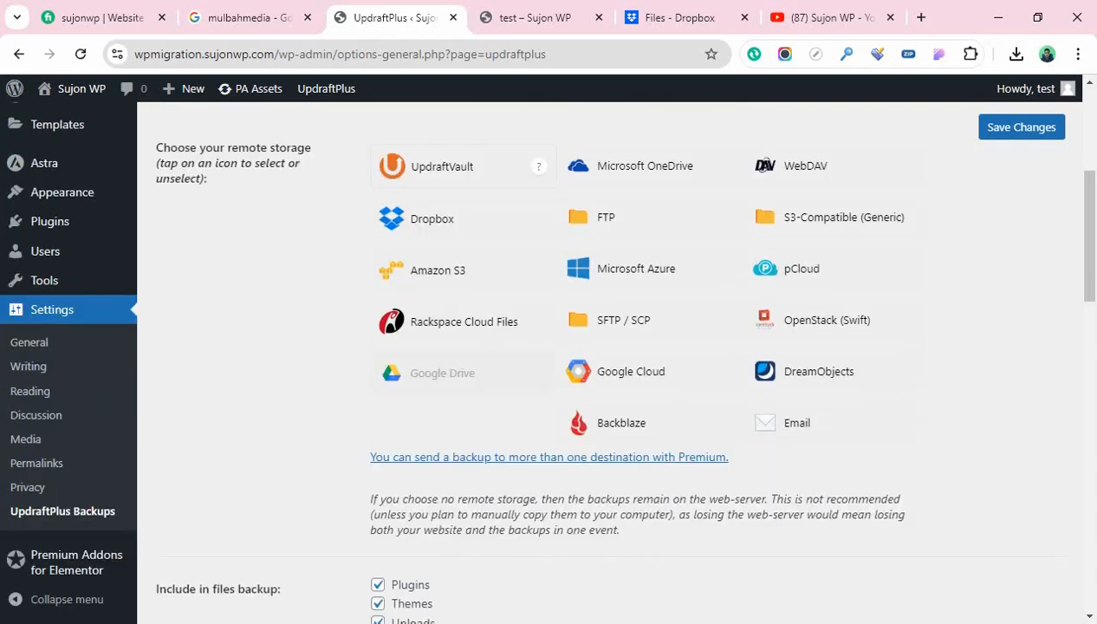
{"action": "scroll", "coordinate": [468, 373], "scroll_direction": "up", "scroll_amount": 1}
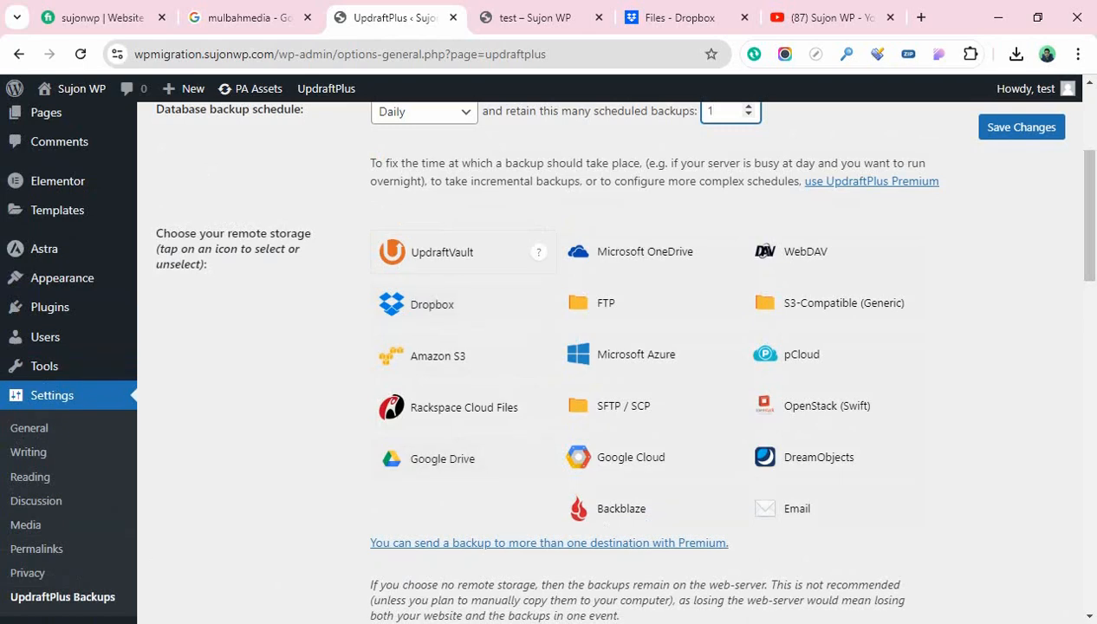
{"action": "scroll", "coordinate": [606, 347], "scroll_direction": "up", "scroll_amount": 1}
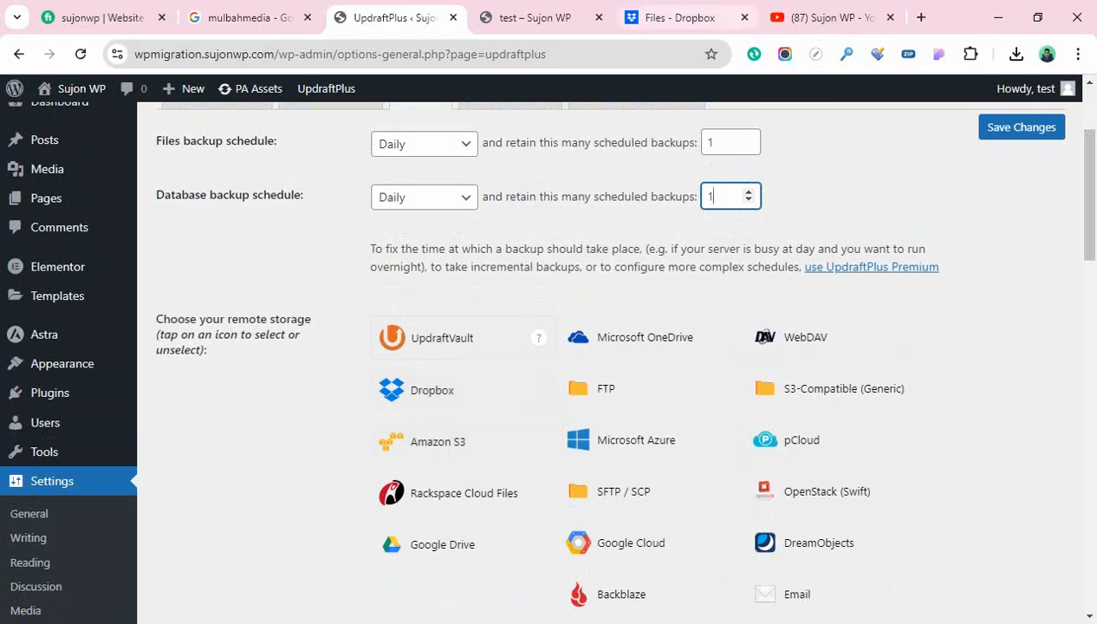
{"action": "left_click", "coordinate": [679, 18]}
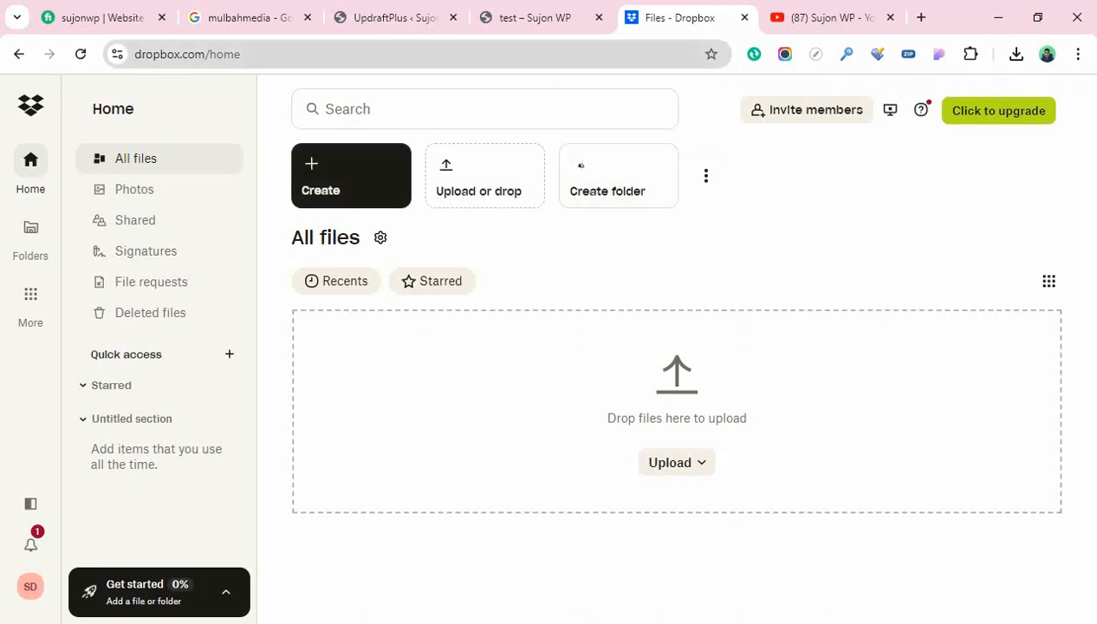
Back in UpdraftPlus settings, select Dropbox as the remote backup storage
{"action": "left_click", "coordinate": [394, 17]}
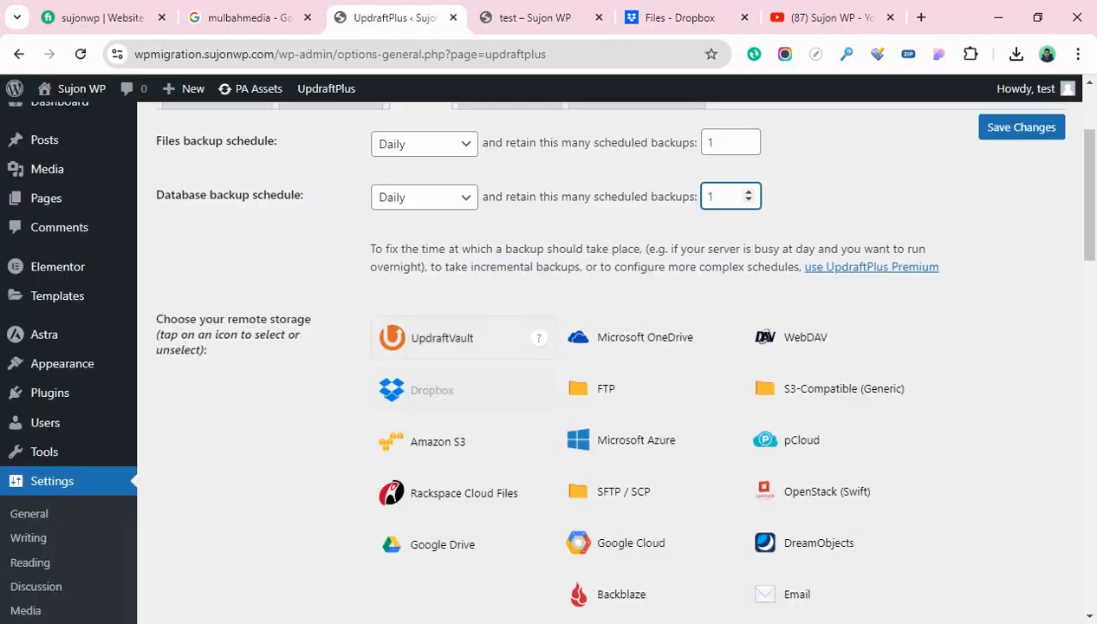
{"action": "left_click", "coordinate": [441, 390]}
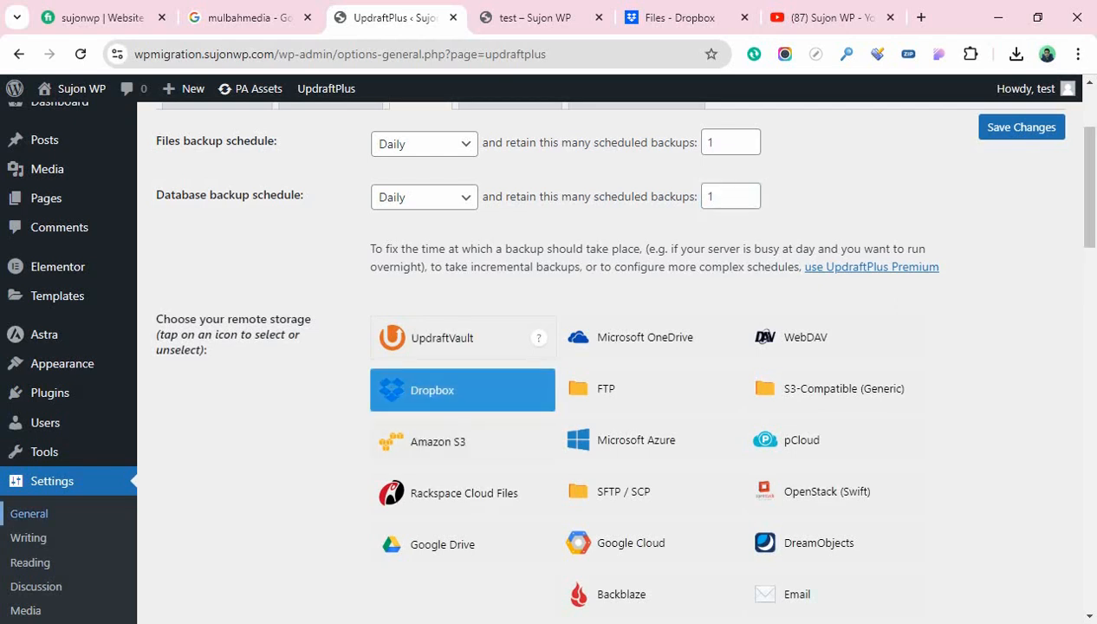
{"action": "scroll", "coordinate": [606, 355], "scroll_direction": "down", "scroll_amount": 4}
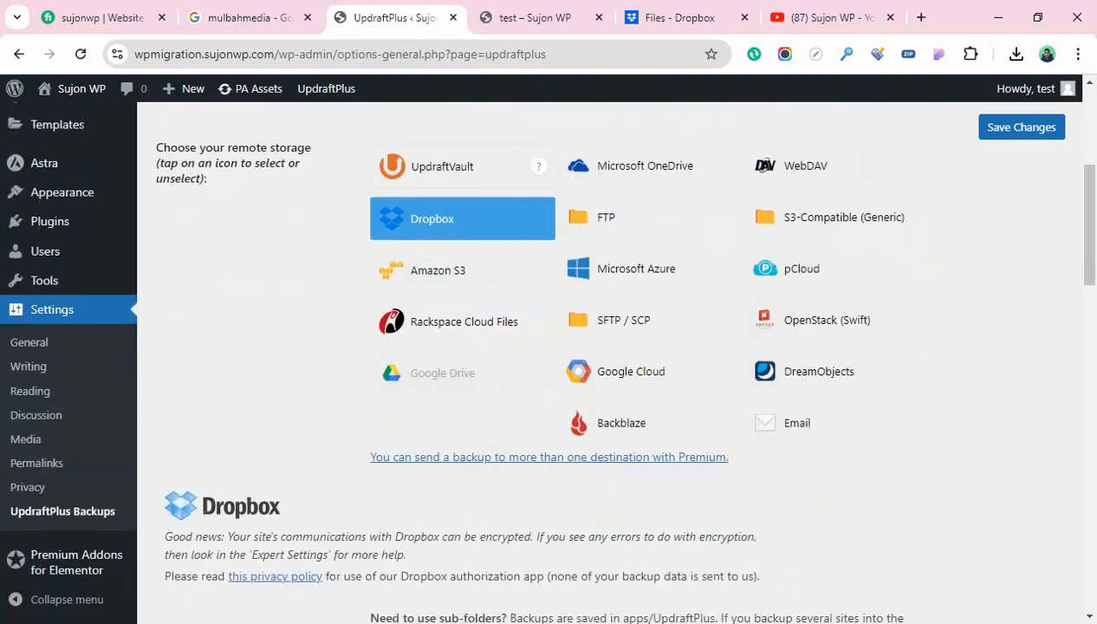
{"action": "scroll", "coordinate": [606, 355], "scroll_direction": "down", "scroll_amount": 4}
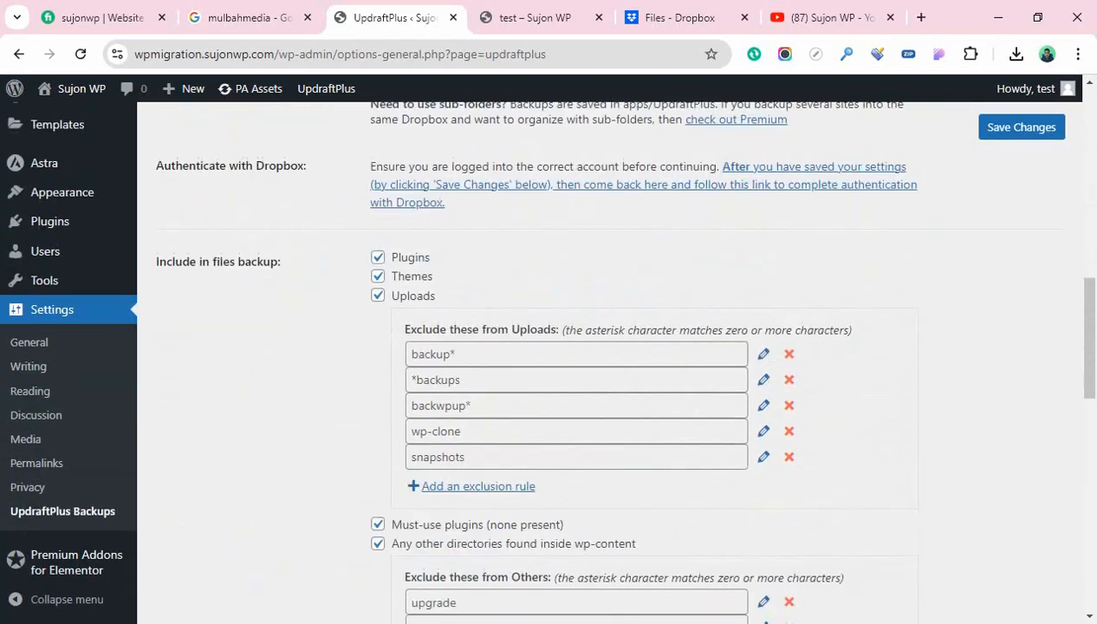
{"action": "scroll", "coordinate": [606, 355], "scroll_direction": "down", "scroll_amount": 7}
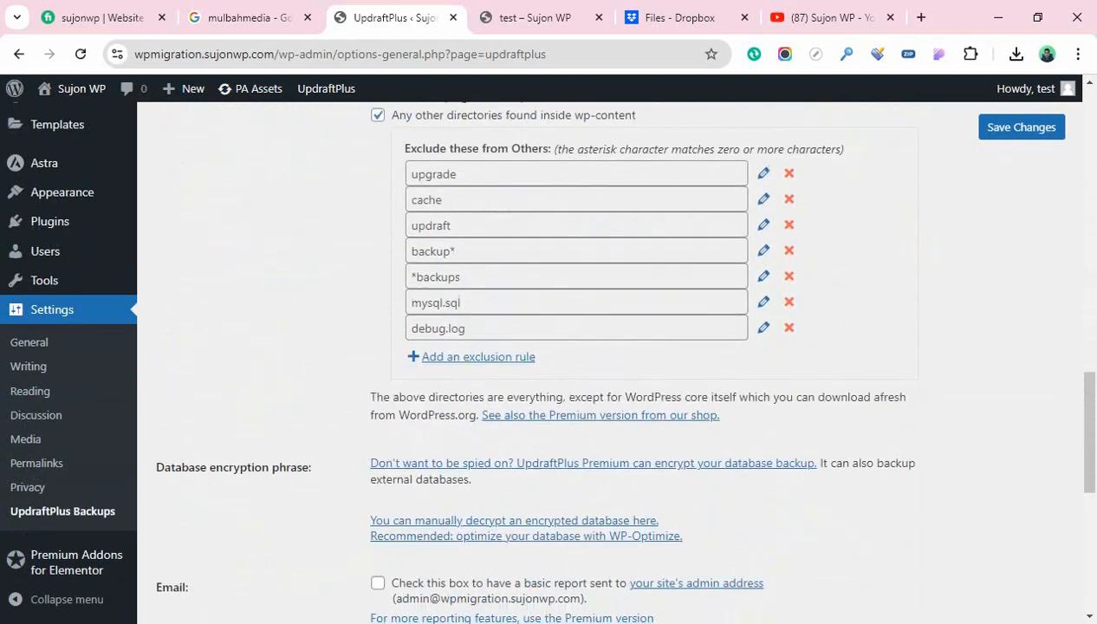
{"action": "scroll", "coordinate": [606, 355], "scroll_direction": "down", "scroll_amount": 1}
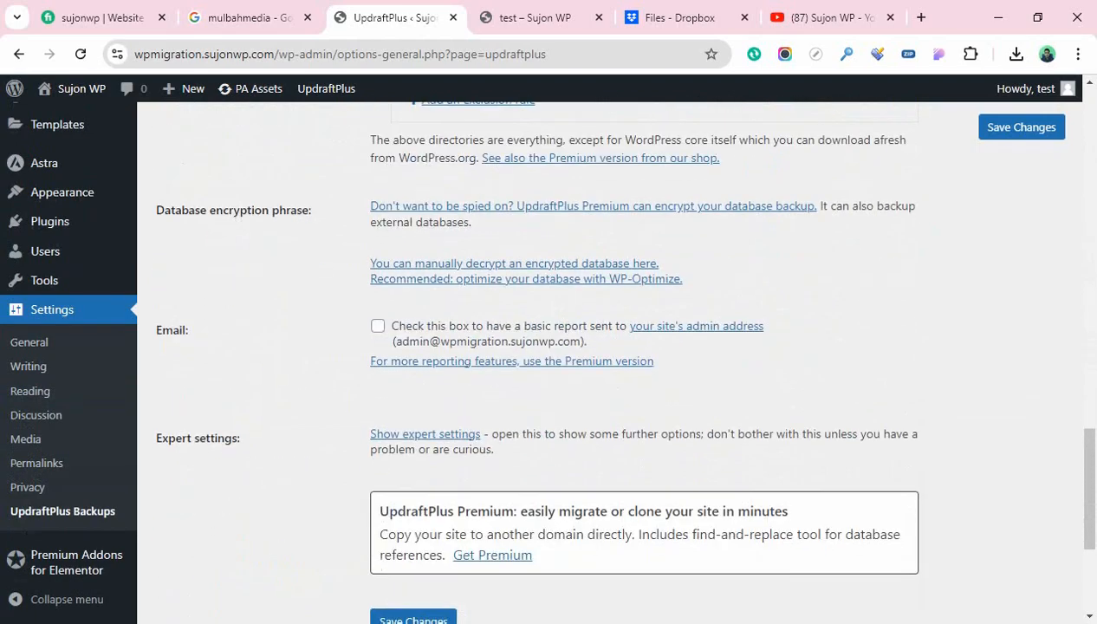
{"action": "scroll", "coordinate": [607, 355], "scroll_direction": "down", "scroll_amount": 2}
{"action": "scroll", "coordinate": [606, 356], "scroll_direction": "up", "scroll_amount": 3}
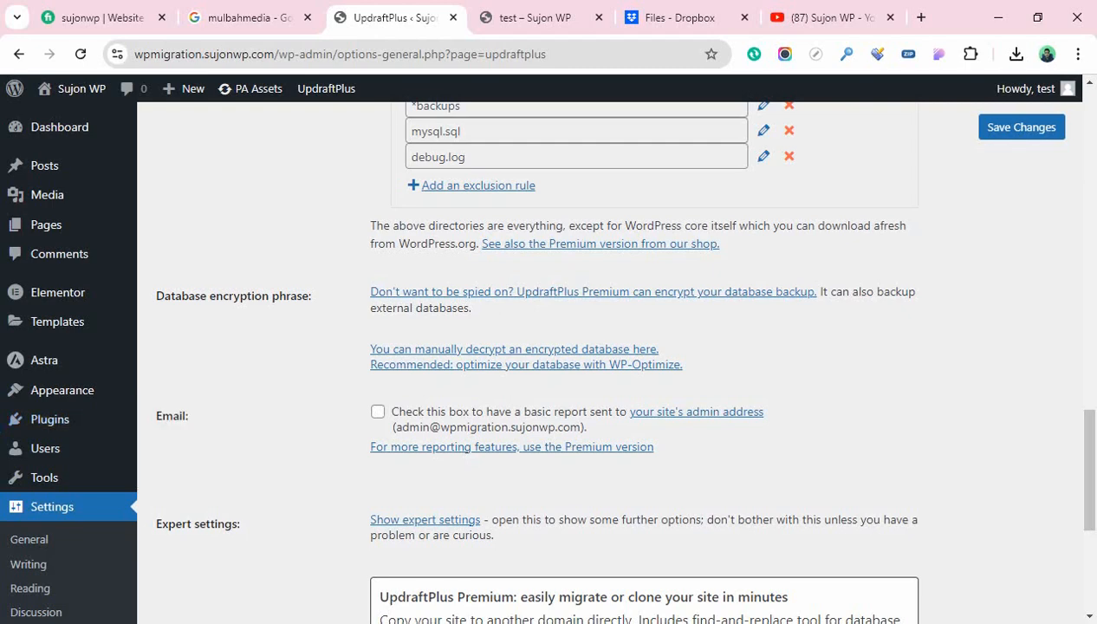
Enable the Email backup report and save the UpdraftPlus settings
{"action": "left_click", "coordinate": [377, 411]}
{"action": "scroll", "coordinate": [378, 411], "scroll_direction": "down", "scroll_amount": 3}
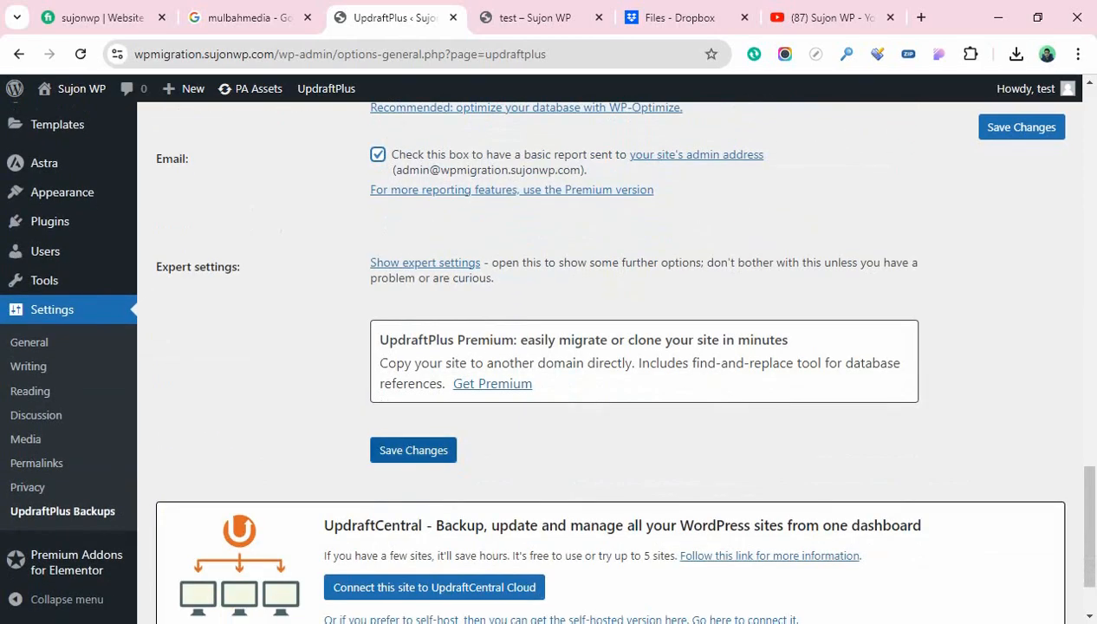
{"action": "left_click", "coordinate": [413, 450]}
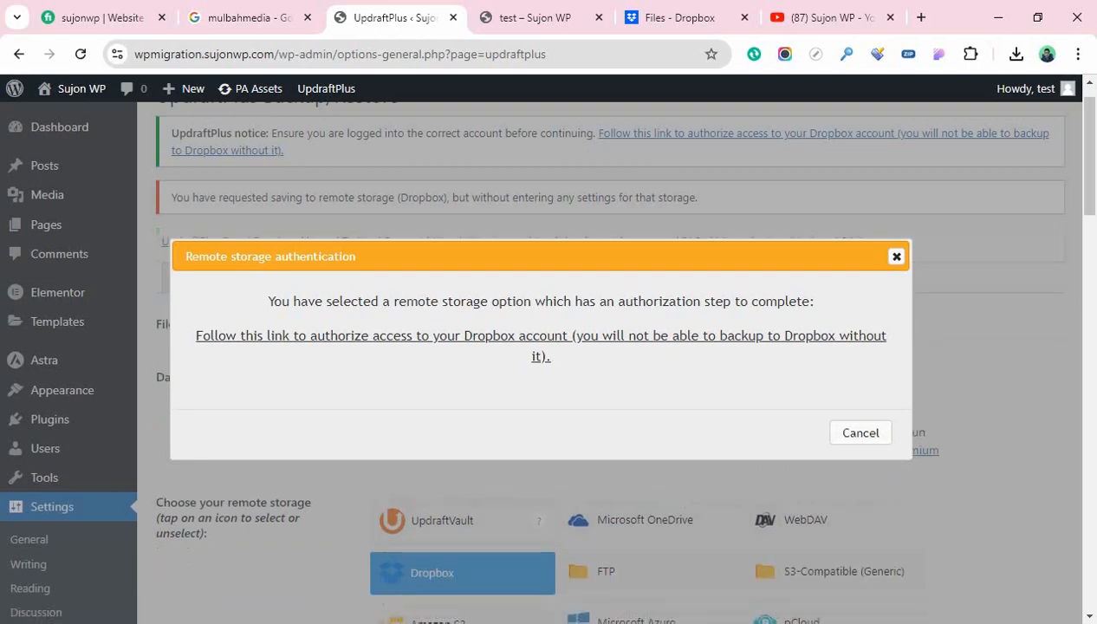
Allow UpdraftPlus access to Dropbox, complete setup, and return to the Dropbox home page
{"action": "left_click", "coordinate": [541, 336]}
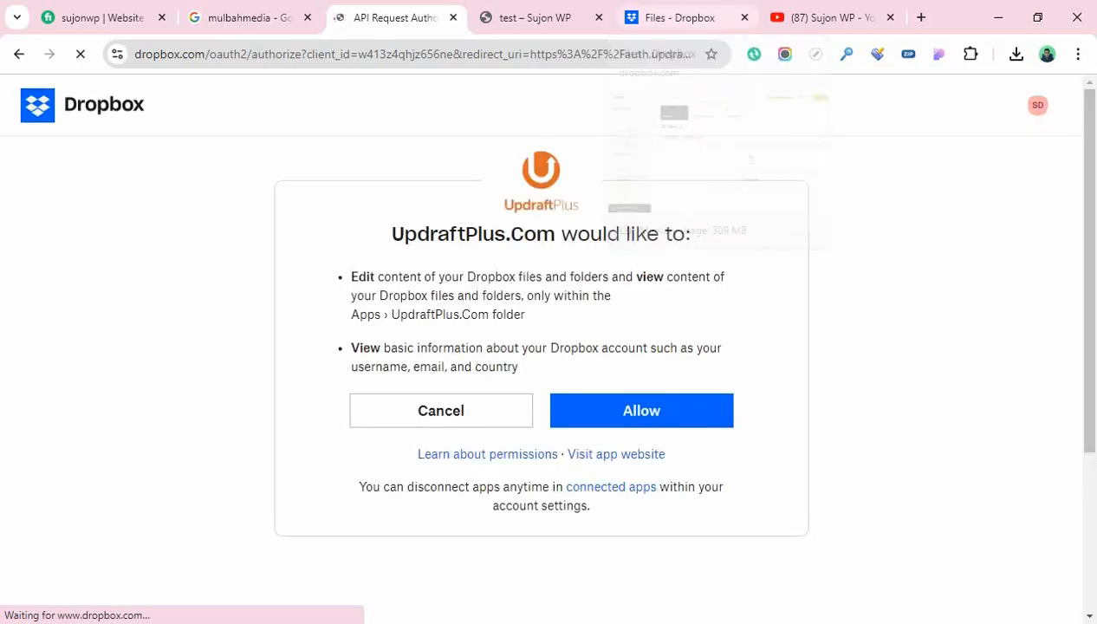
{"action": "left_click", "coordinate": [641, 410]}
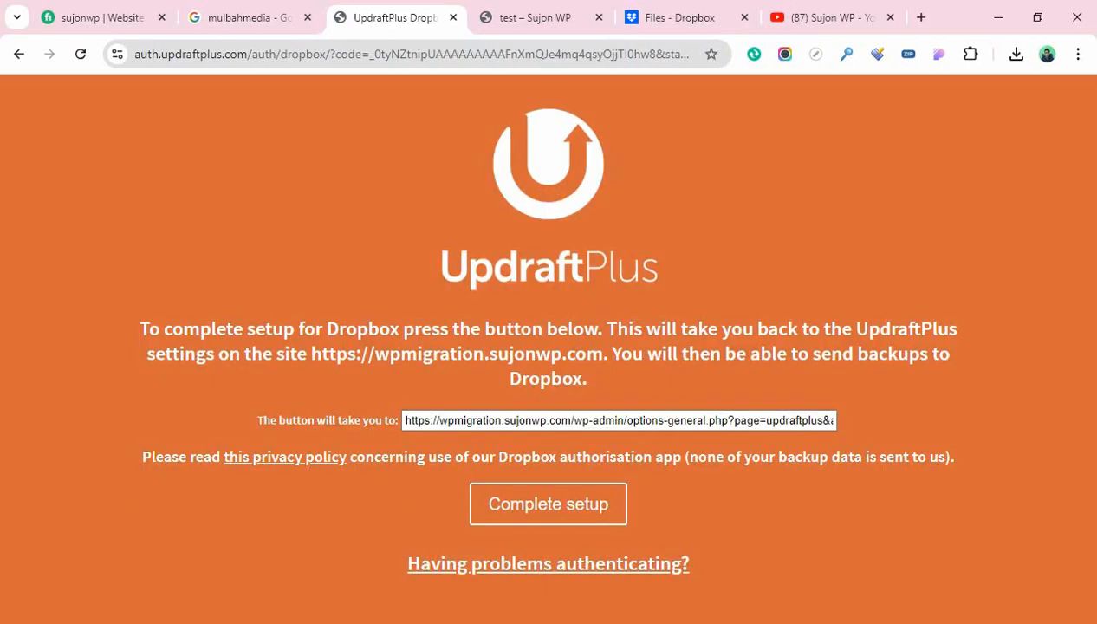
{"action": "left_click", "coordinate": [548, 504]}
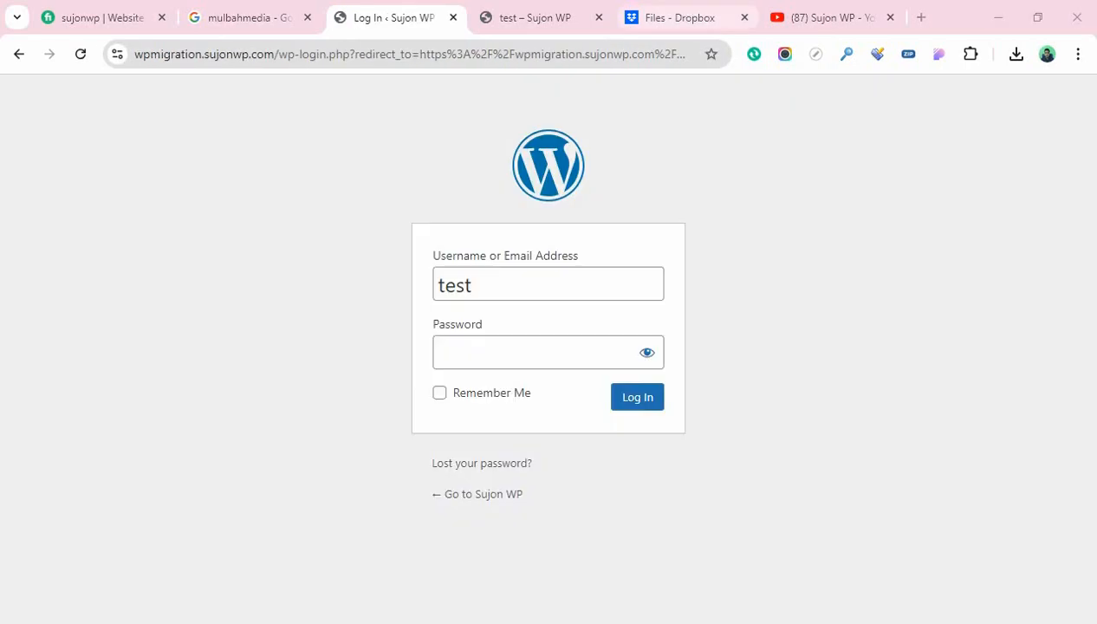
{"action": "left_click", "coordinate": [680, 18]}
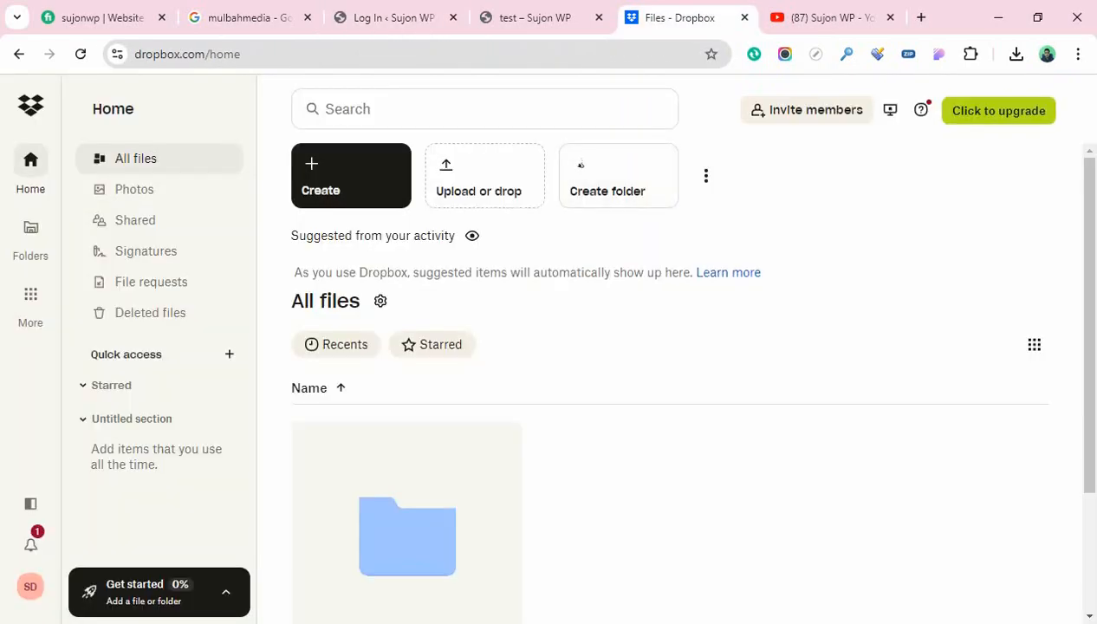
Reload Dropbox and open Apps > UpdraftPlus.Com, which is still empty
{"action": "left_click", "coordinate": [80, 54]}
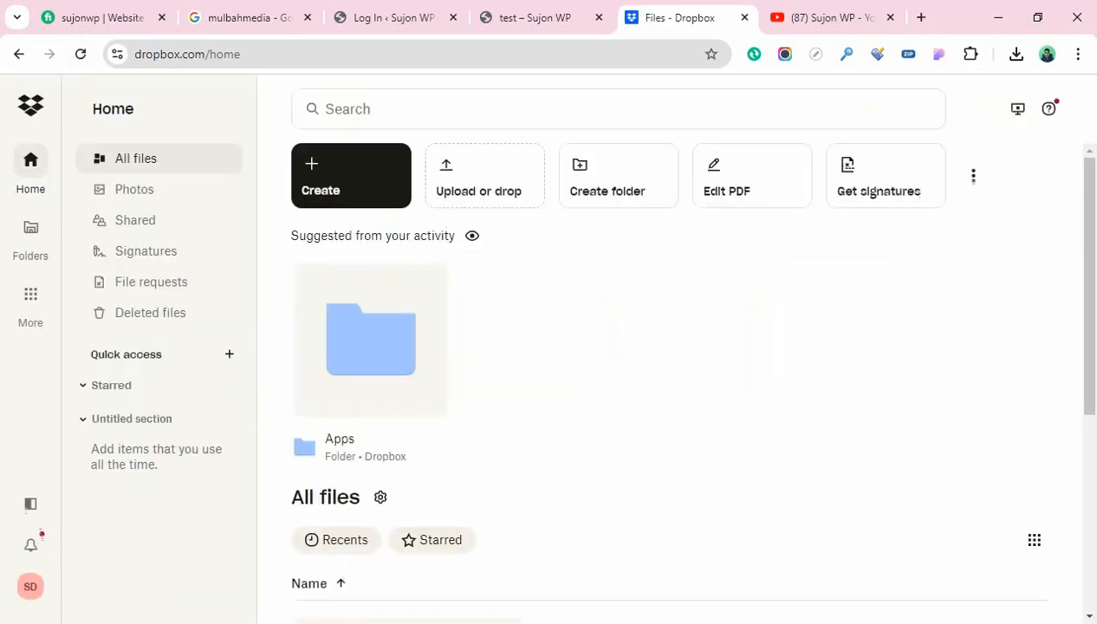
{"action": "scroll", "coordinate": [667, 389], "scroll_direction": "down", "scroll_amount": 4}
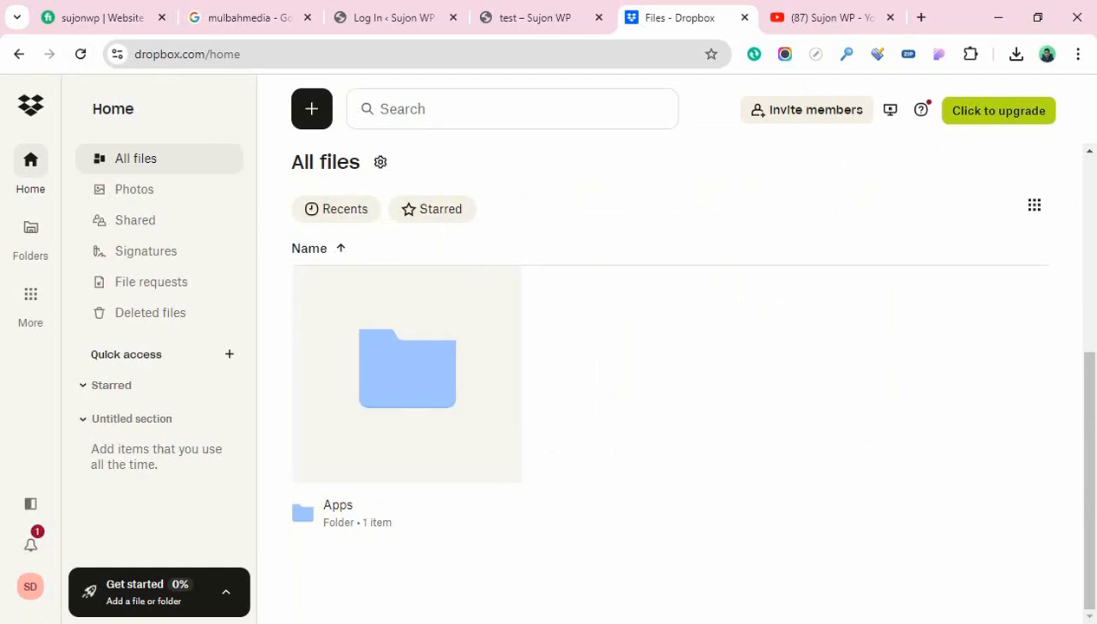
{"action": "left_click", "coordinate": [328, 521]}
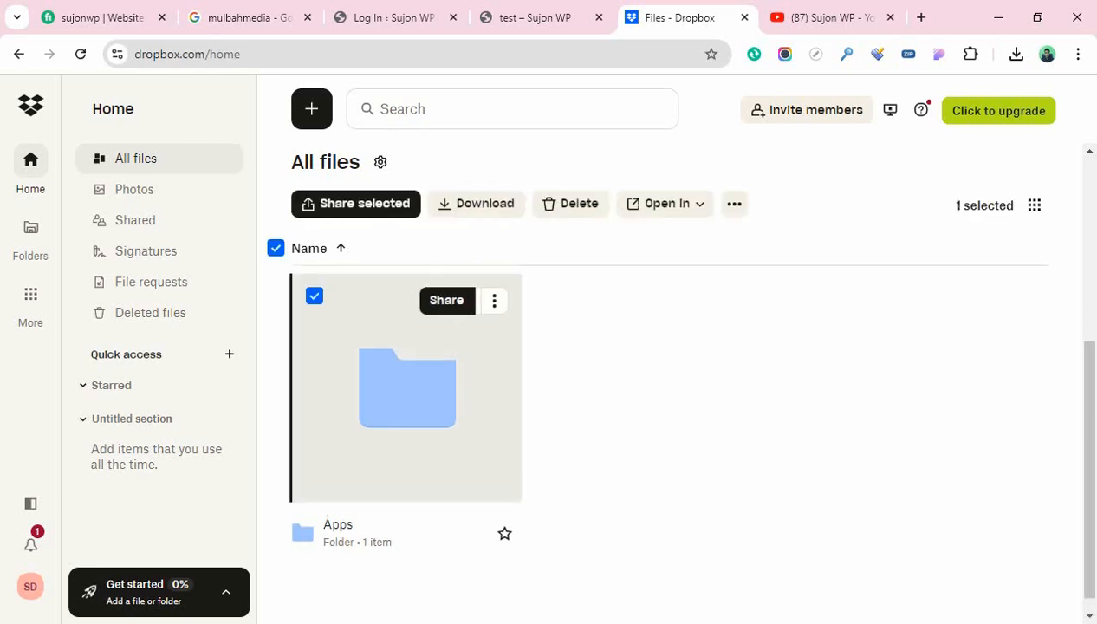
{"action": "left_click", "coordinate": [327, 523]}
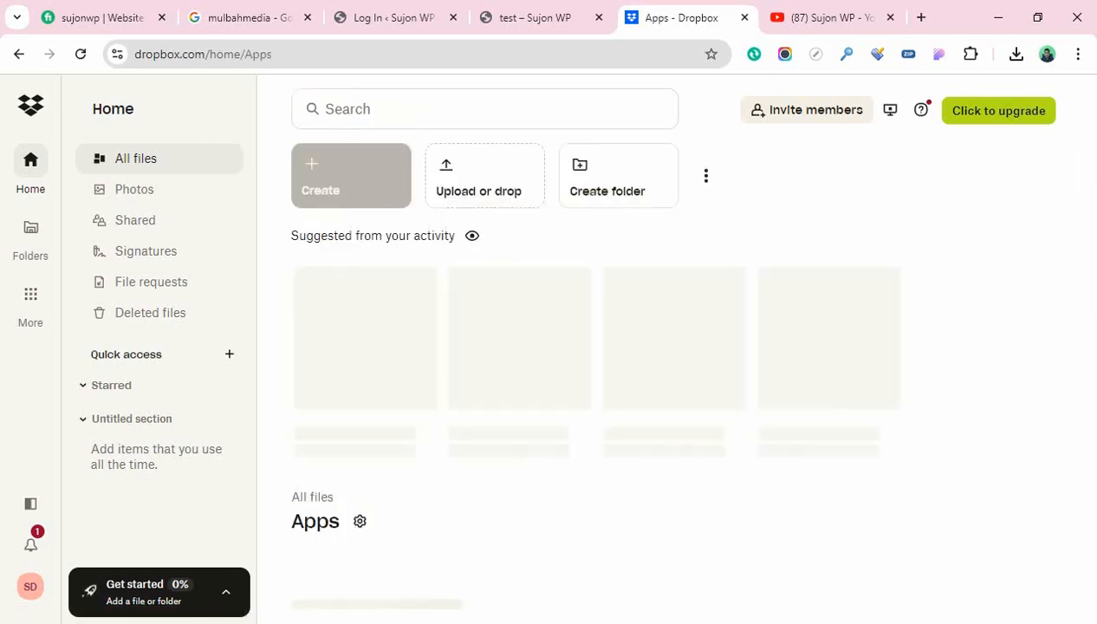
{"action": "scroll", "coordinate": [667, 390], "scroll_direction": "down", "scroll_amount": 2}
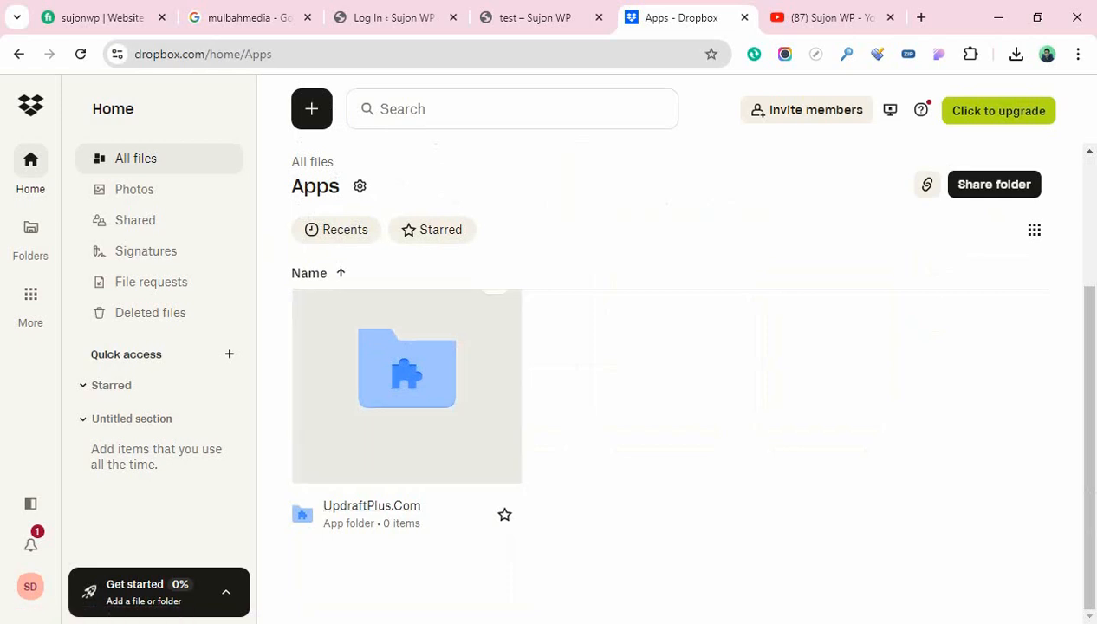
{"action": "left_click", "coordinate": [406, 388]}
{"action": "left_click", "coordinate": [371, 548]}
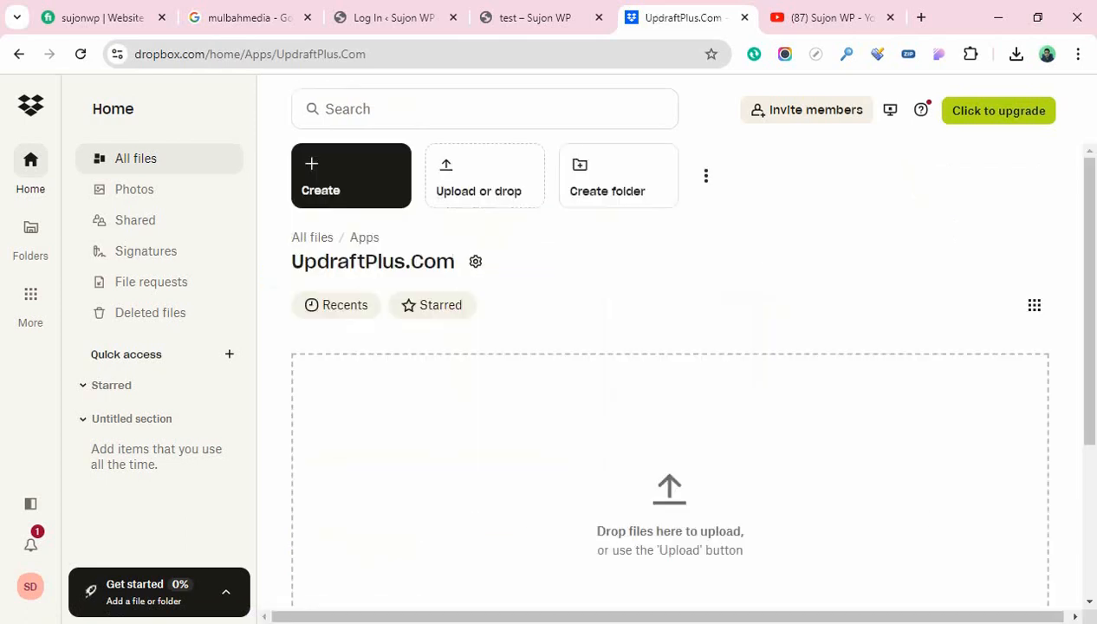
{"action": "scroll", "coordinate": [670, 416], "scroll_direction": "down", "scroll_amount": 3}
{"action": "scroll", "coordinate": [670, 416], "scroll_direction": "up", "scroll_amount": 3}
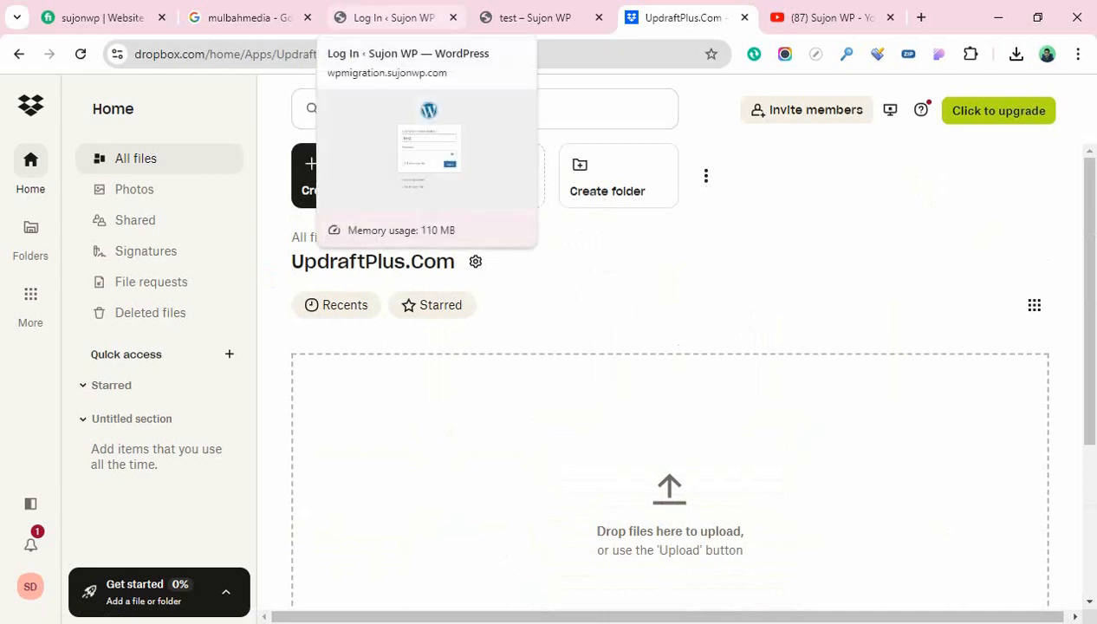
Log in to WordPress with the username and password, then complete the UpdraftPlus Dropbox setup
{"action": "left_click", "coordinate": [390, 17]}
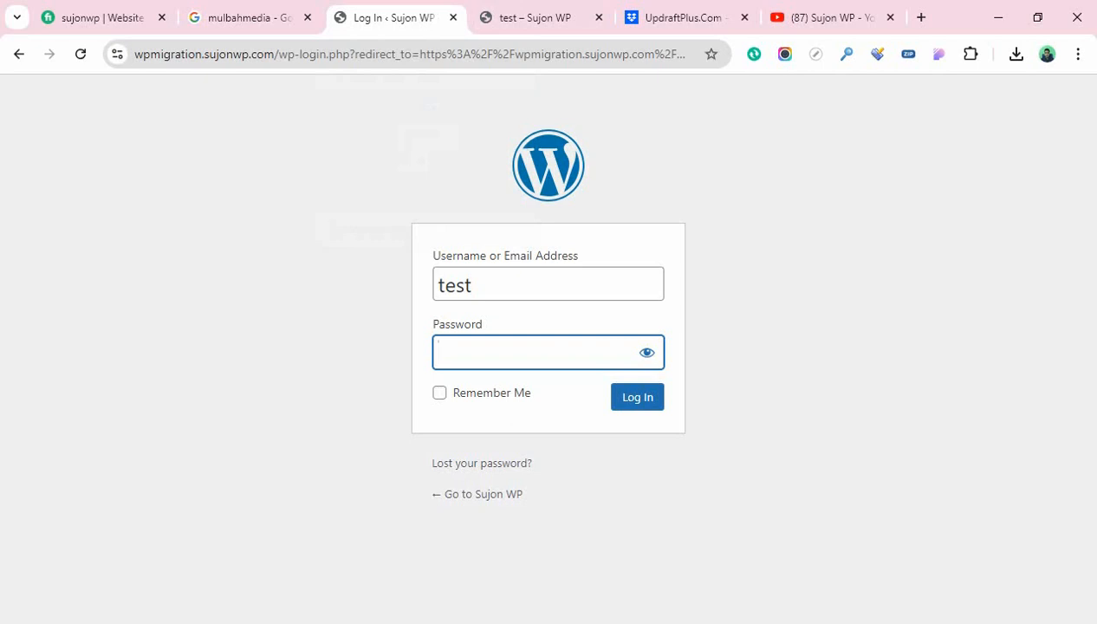
{"action": "key", "text": "shift+Tab"}
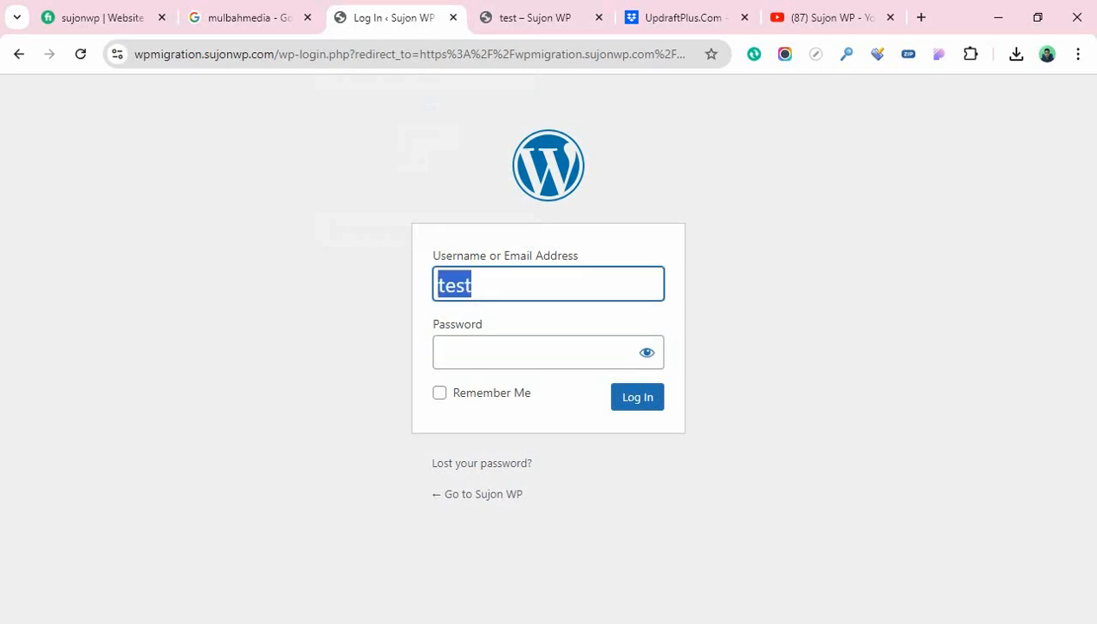
{"action": "key", "text": "Tab"}
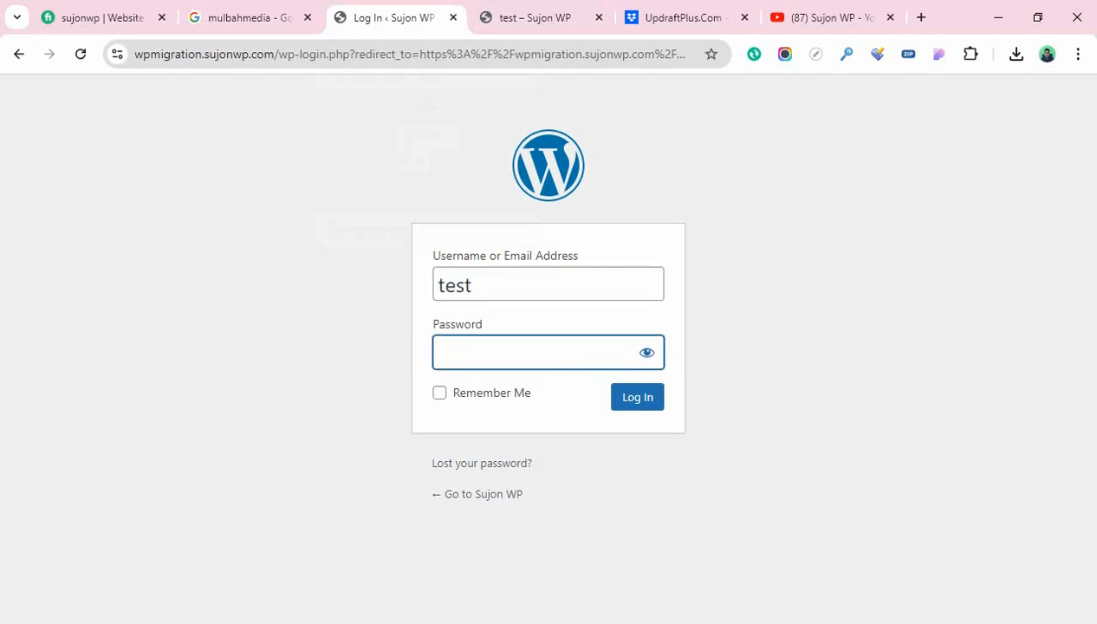
{"action": "type", "text": "test1234"}
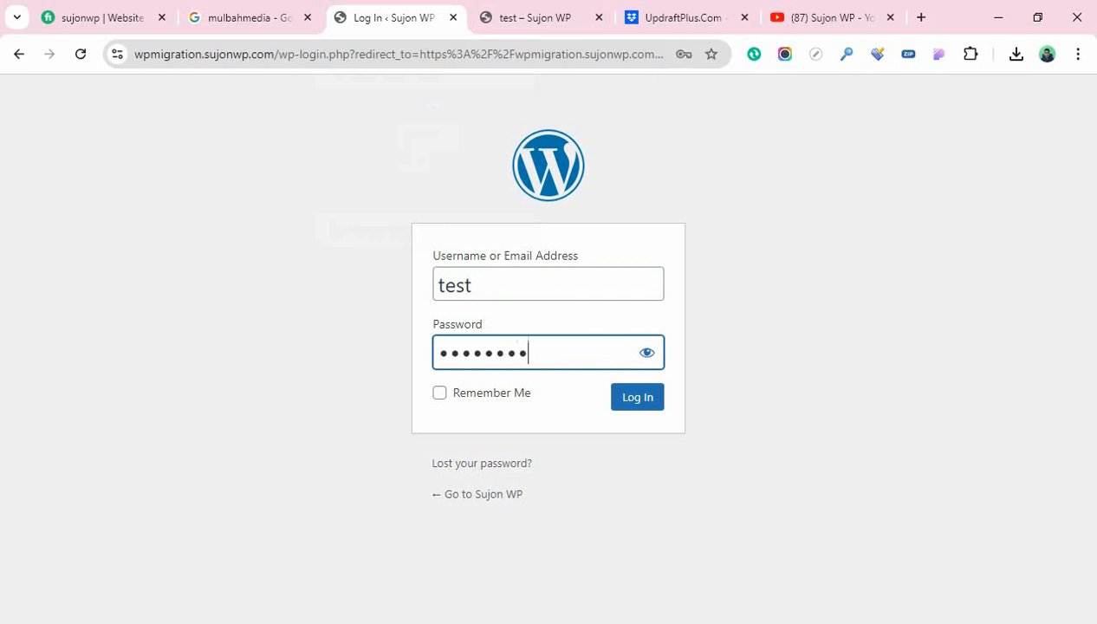
{"action": "key", "text": "Return"}
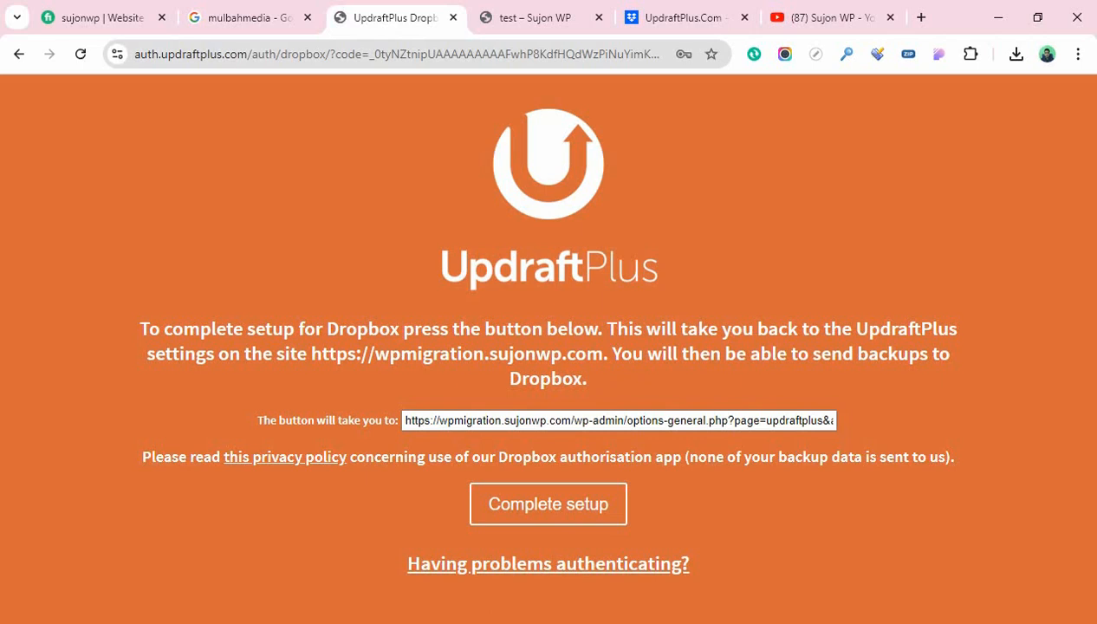
{"action": "left_click", "coordinate": [548, 504]}
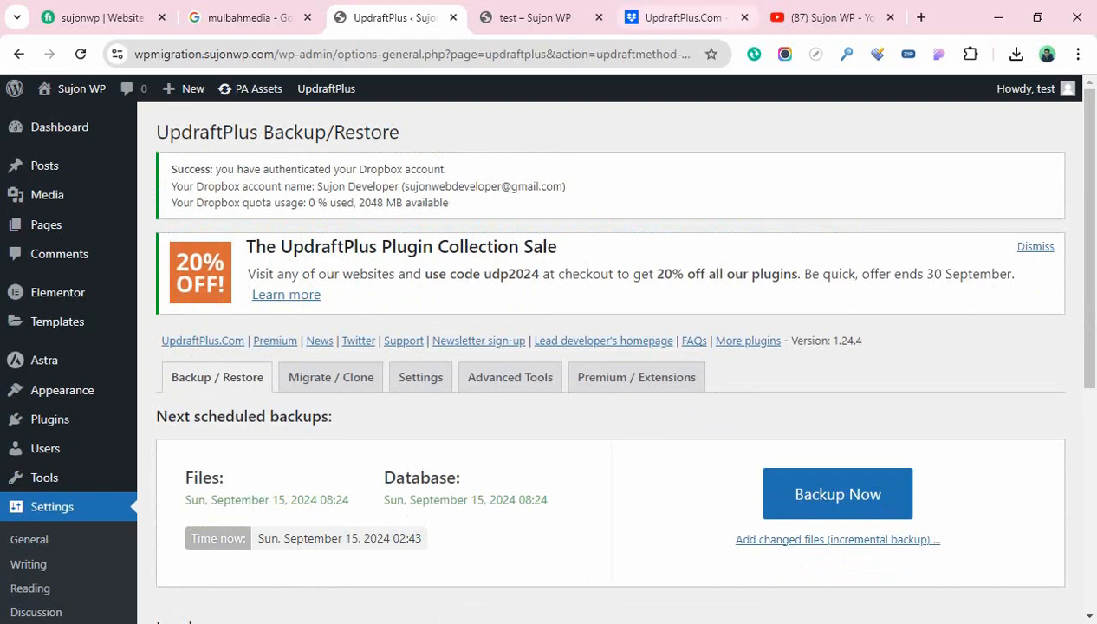
{"action": "left_click", "coordinate": [684, 18]}
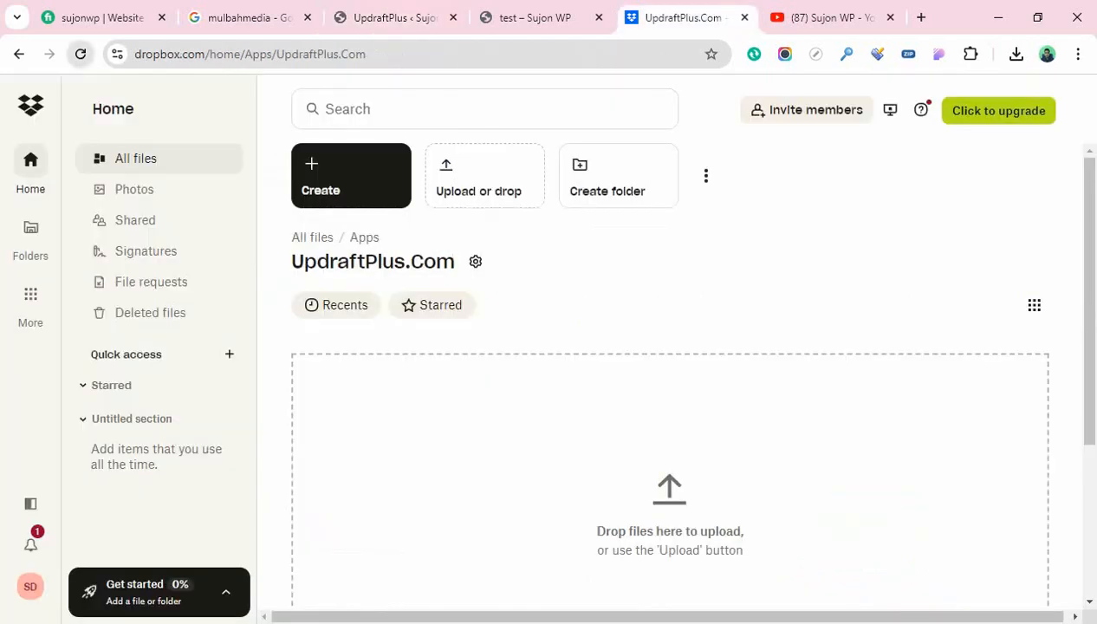
{"action": "left_click", "coordinate": [80, 53]}
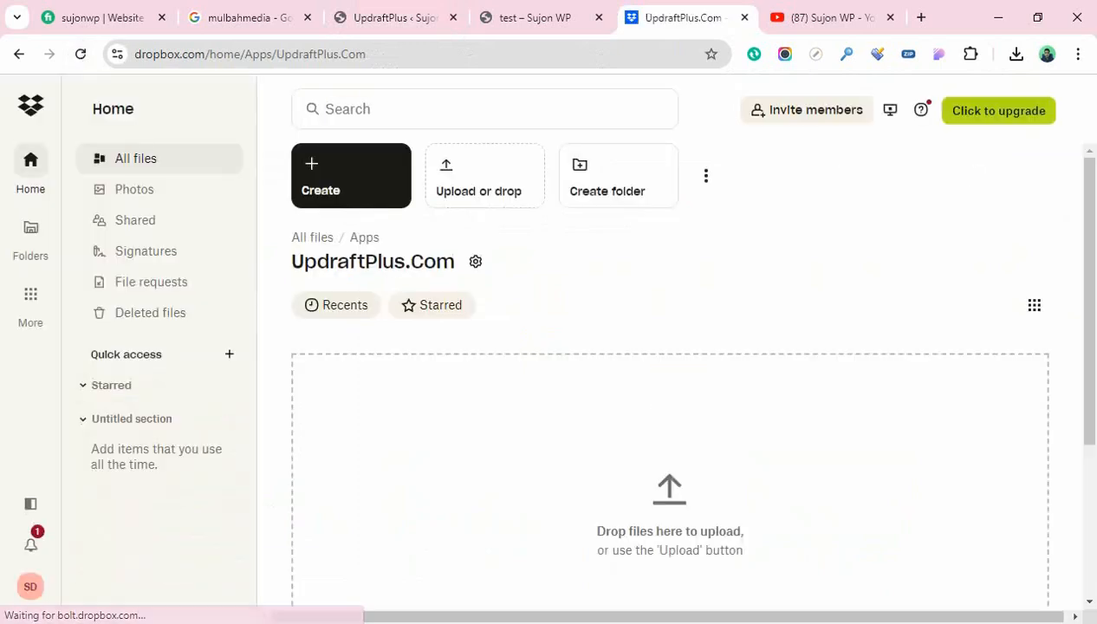
{"action": "scroll", "coordinate": [669, 416], "scroll_direction": "down", "scroll_amount": 3}
{"action": "scroll", "coordinate": [670, 416], "scroll_direction": "up", "scroll_amount": 3}
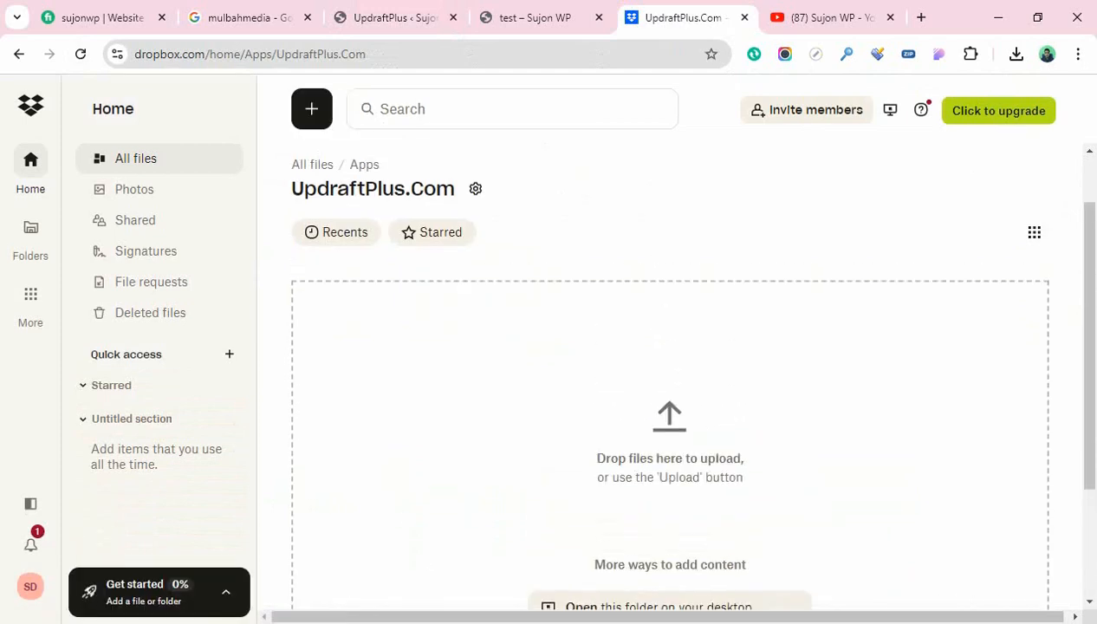
{"action": "scroll", "coordinate": [669, 416], "scroll_direction": "down", "scroll_amount": 1}
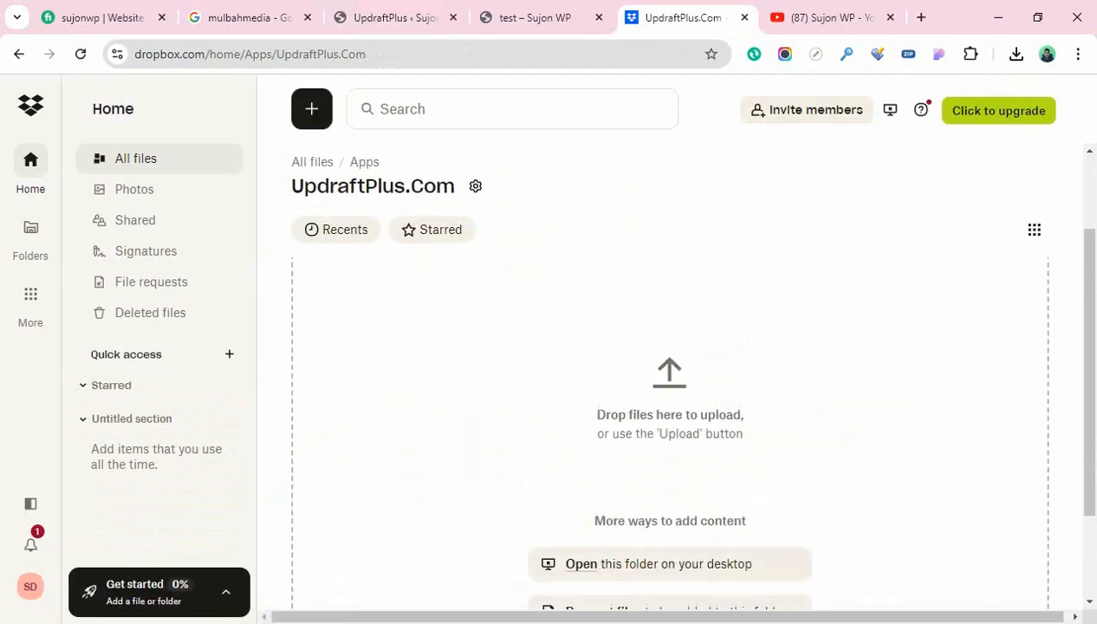
{"action": "scroll", "coordinate": [670, 416], "scroll_direction": "up", "scroll_amount": 3}
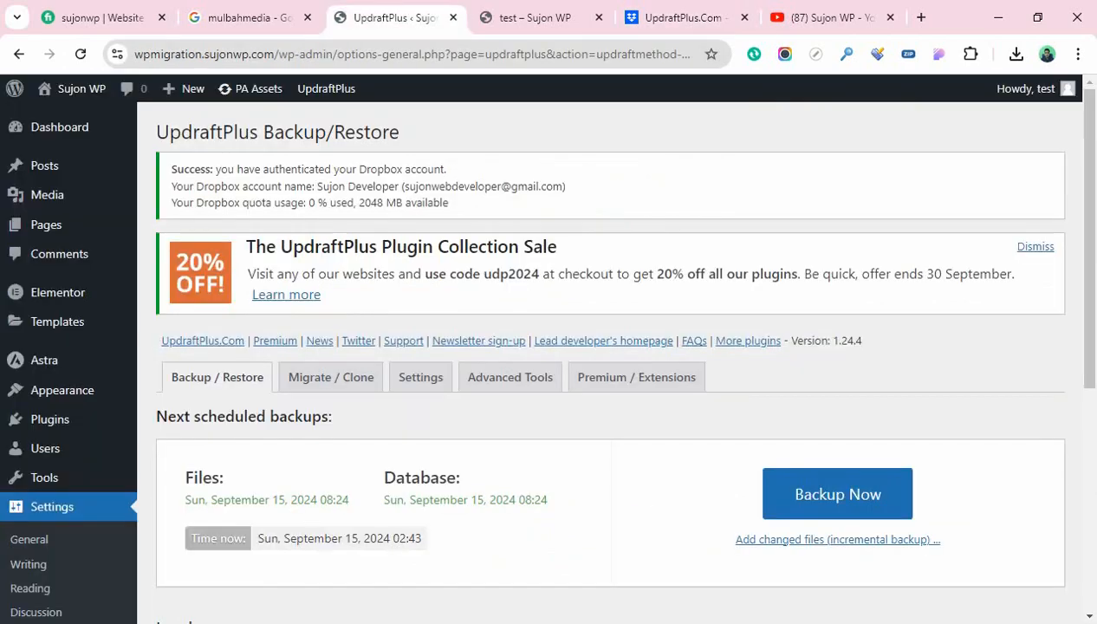
{"action": "left_click", "coordinate": [397, 17]}
Open UpdraftPlus's Backup Now dialog with database, files and remote storage all included
{"action": "scroll", "coordinate": [609, 359], "scroll_direction": "down", "scroll_amount": 2}
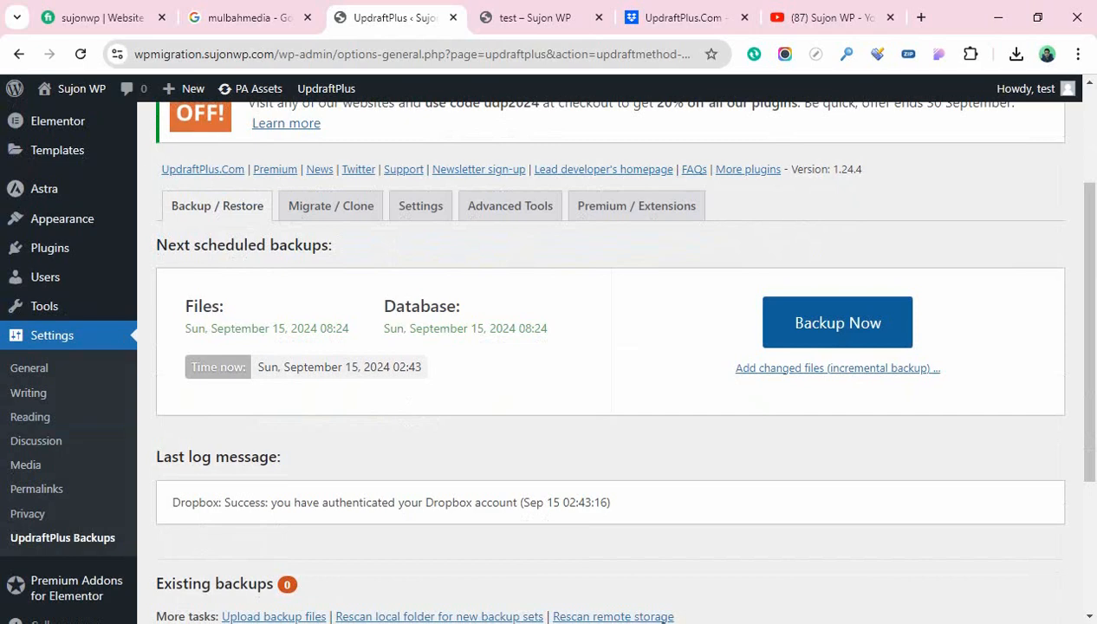
{"action": "left_click", "coordinate": [836, 323]}
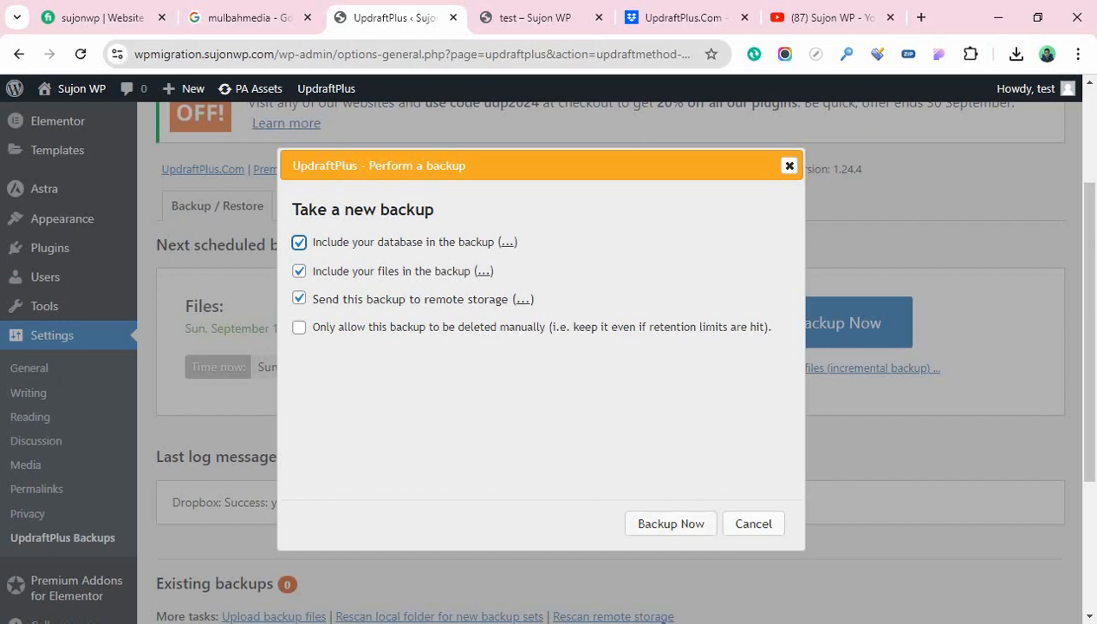
Start the full files-and-database backup to Dropbox and follow its progress until 'Backup finished'
{"action": "left_click", "coordinate": [670, 523]}
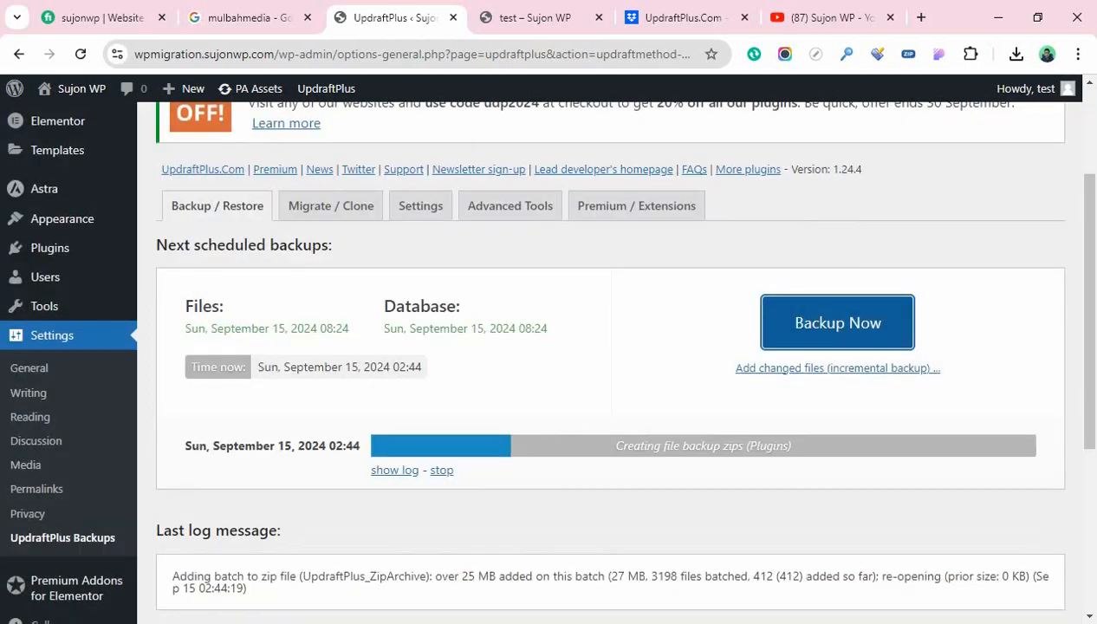
{"action": "scroll", "coordinate": [610, 360], "scroll_direction": "down", "scroll_amount": 1}
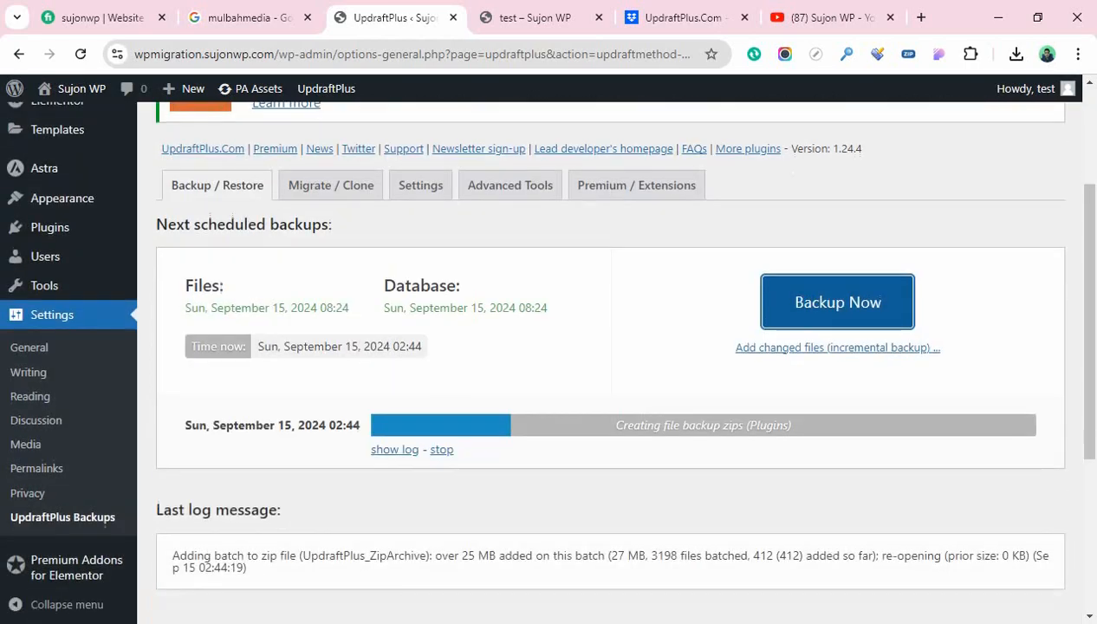
{"action": "scroll", "coordinate": [174, 491], "scroll_direction": "down", "scroll_amount": 2}
{"action": "scroll", "coordinate": [610, 362], "scroll_direction": "down", "scroll_amount": 1}
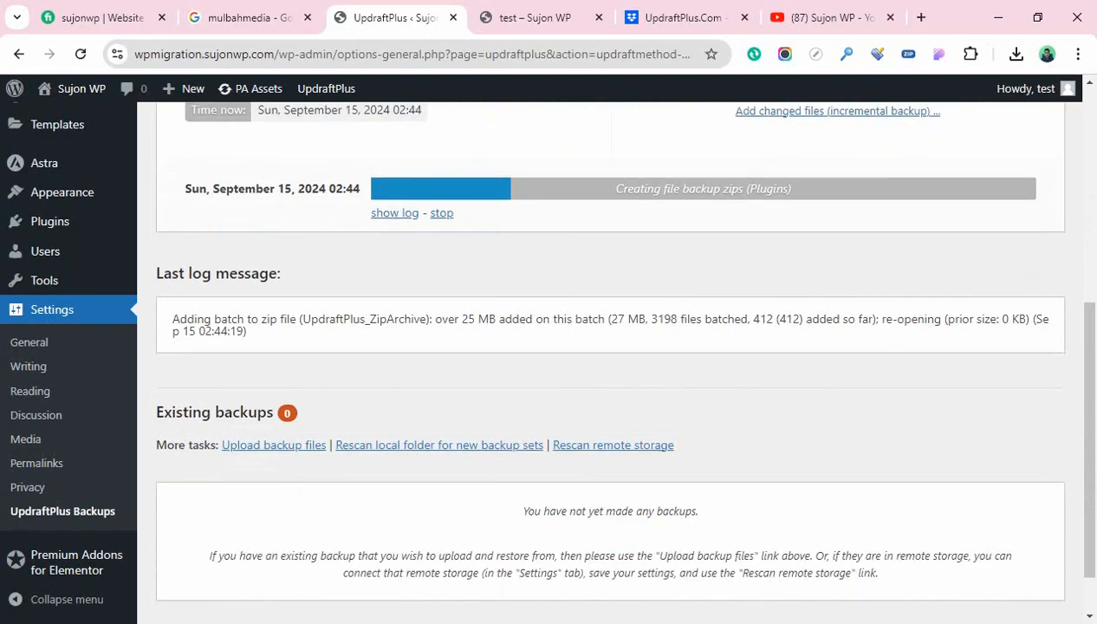
{"action": "scroll", "coordinate": [609, 359], "scroll_direction": "up", "scroll_amount": 3}
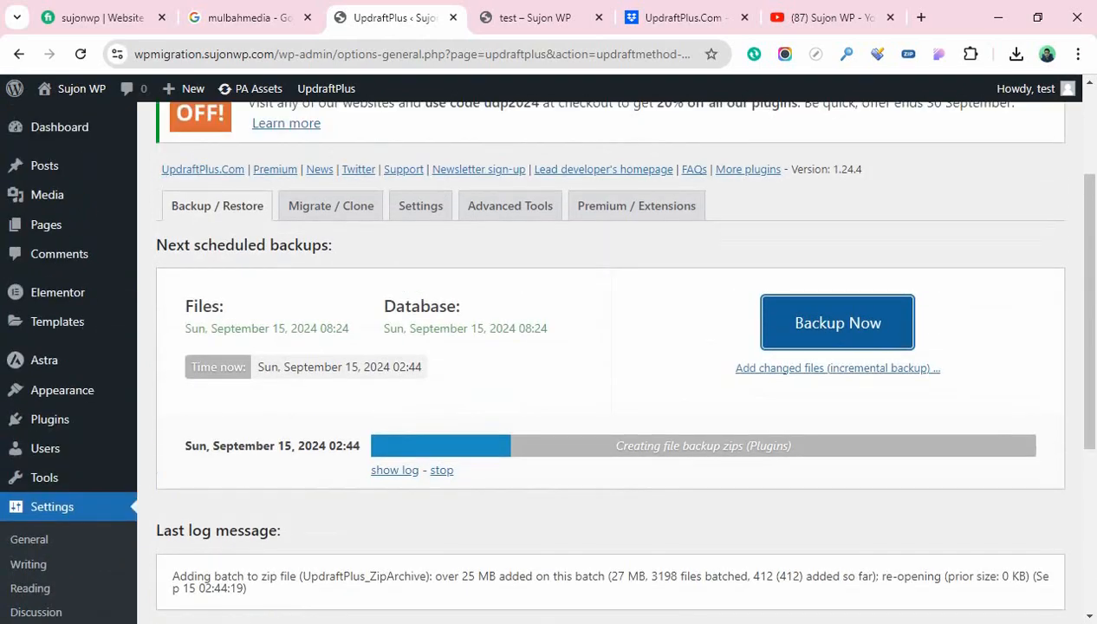
{"action": "scroll", "coordinate": [610, 362], "scroll_direction": "up", "scroll_amount": 1}
{"action": "scroll", "coordinate": [609, 362], "scroll_direction": "down", "scroll_amount": 2}
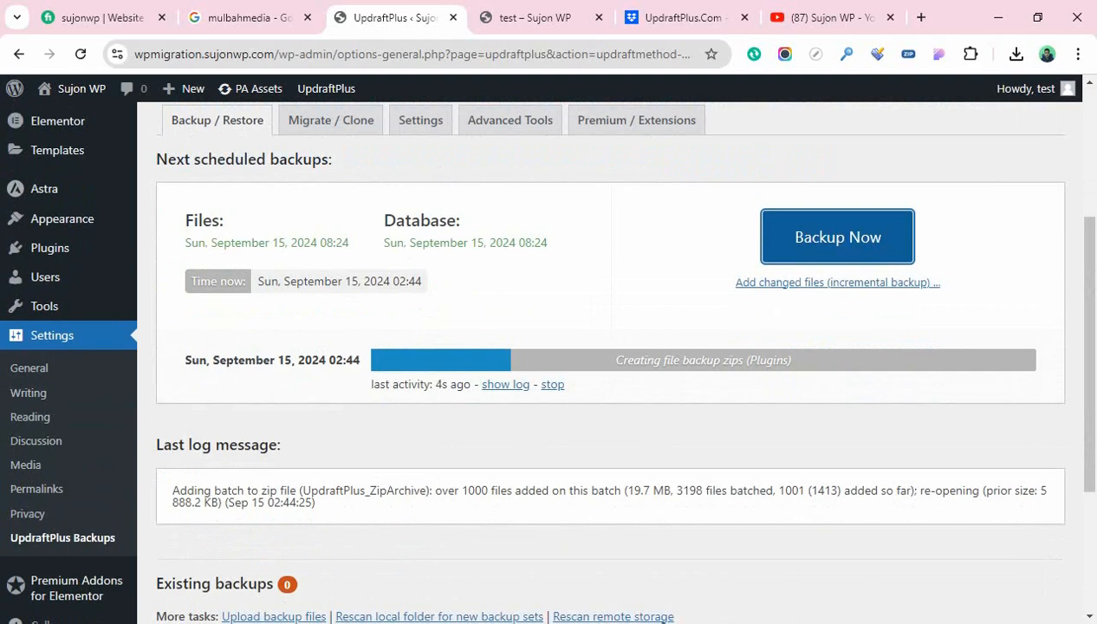
{"action": "scroll", "coordinate": [610, 359], "scroll_direction": "up", "scroll_amount": 1}
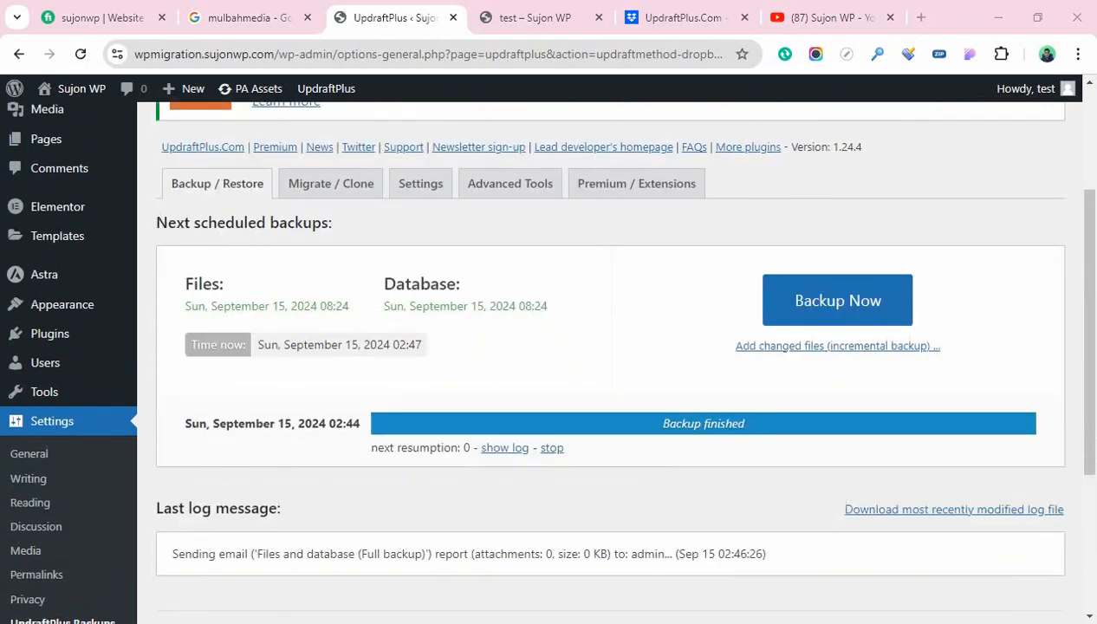
{"action": "scroll", "coordinate": [610, 359], "scroll_direction": "up", "scroll_amount": 1}
{"action": "left_click", "coordinate": [682, 17]}
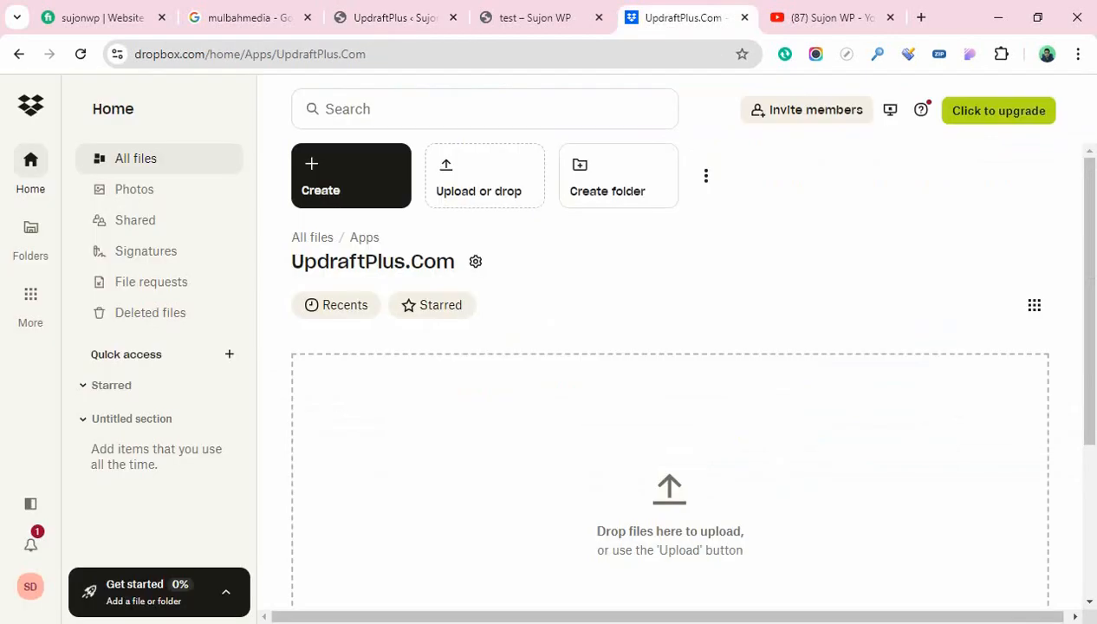
Refresh the Dropbox UpdraftPlus.Com folder and verify the db, plugins and others backup archives
{"action": "left_click", "coordinate": [80, 54]}
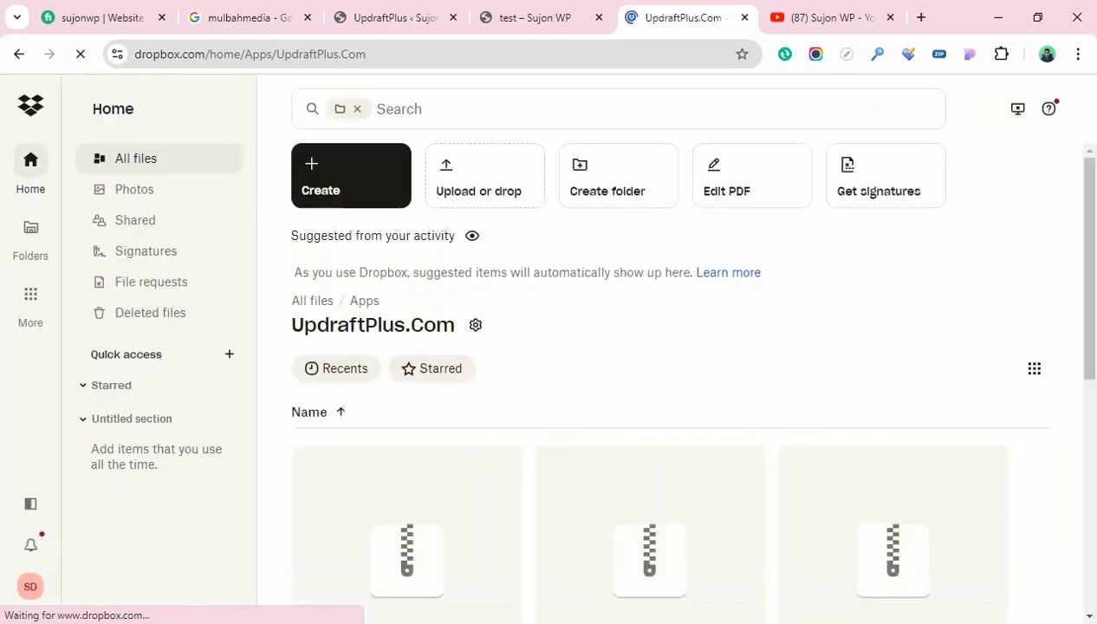
{"action": "scroll", "coordinate": [649, 386], "scroll_direction": "down", "scroll_amount": 3}
{"action": "scroll", "coordinate": [649, 385], "scroll_direction": "down", "scroll_amount": 3}
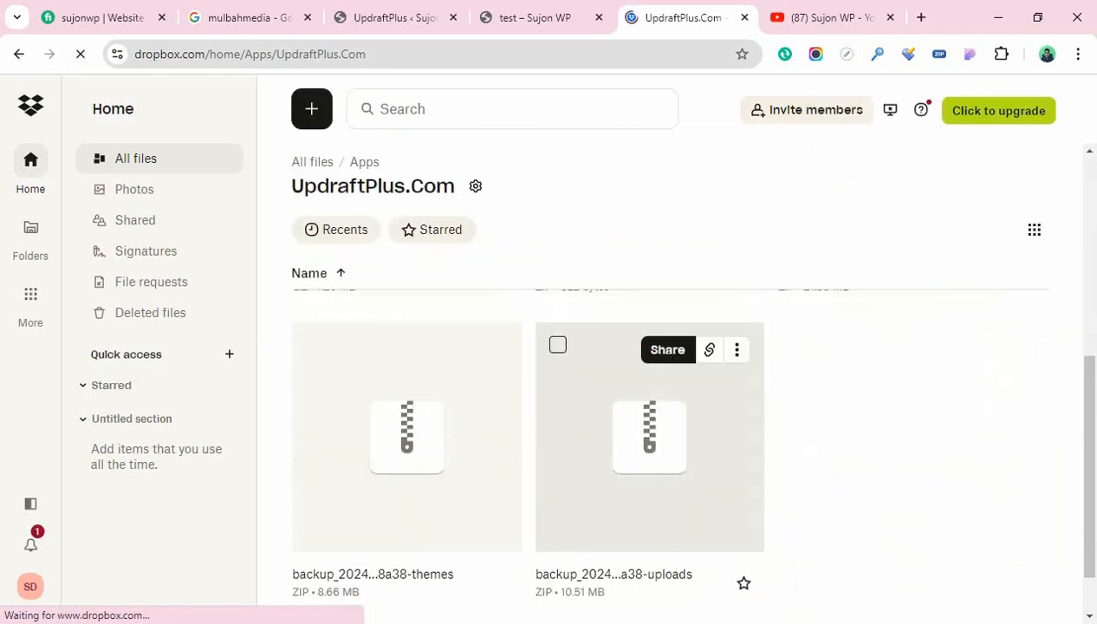
{"action": "scroll", "coordinate": [649, 386], "scroll_direction": "up", "scroll_amount": 3}
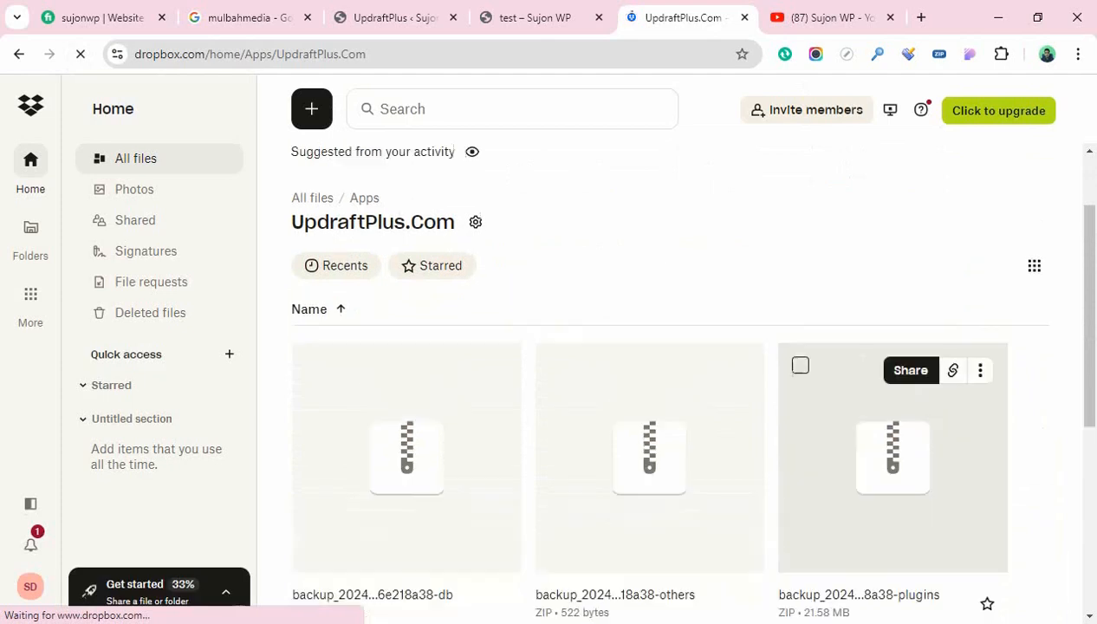
{"action": "scroll", "coordinate": [892, 390], "scroll_direction": "up", "scroll_amount": 3}
{"action": "scroll", "coordinate": [650, 389], "scroll_direction": "down", "scroll_amount": 3}
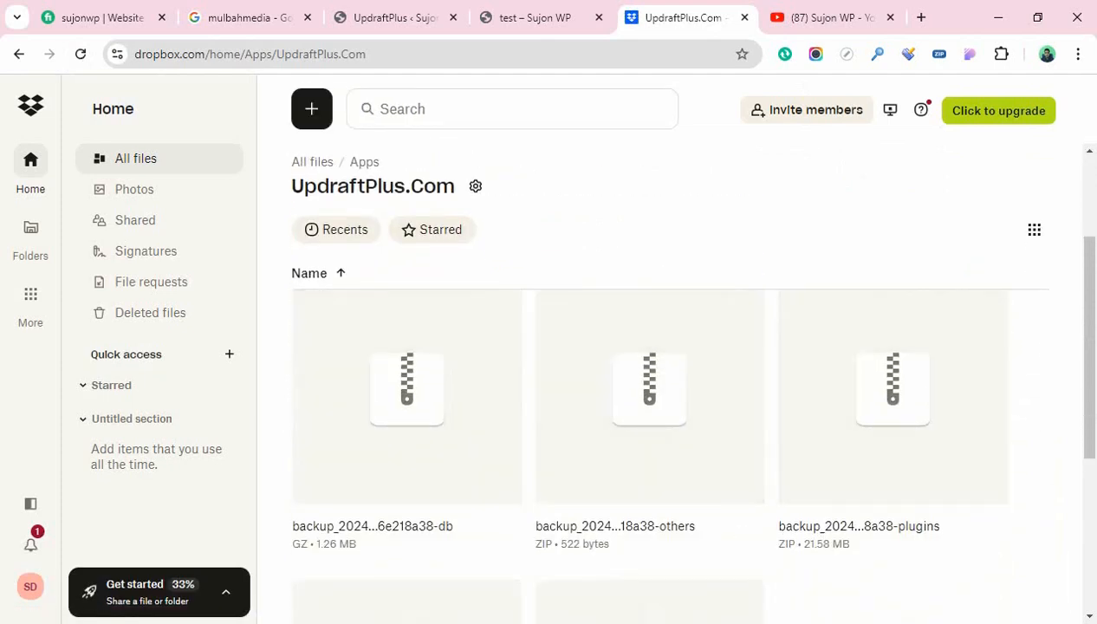
{"action": "scroll", "coordinate": [649, 390], "scroll_direction": "down", "scroll_amount": 3}
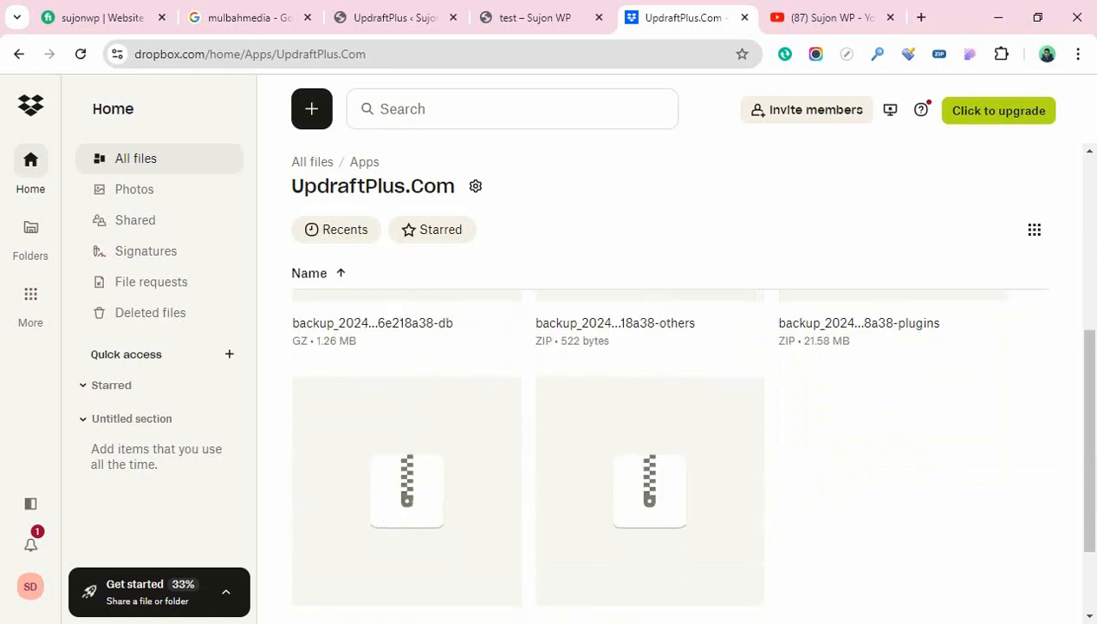
{"action": "scroll", "coordinate": [650, 390], "scroll_direction": "up", "scroll_amount": 5}
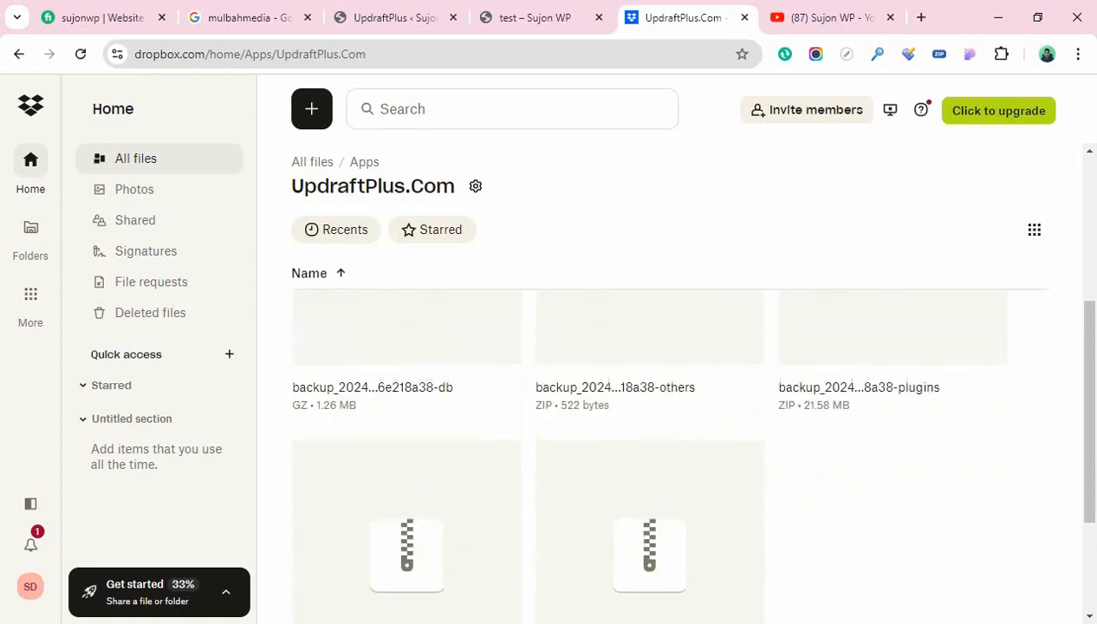
{"action": "scroll", "coordinate": [893, 476], "scroll_direction": "down", "scroll_amount": 1}
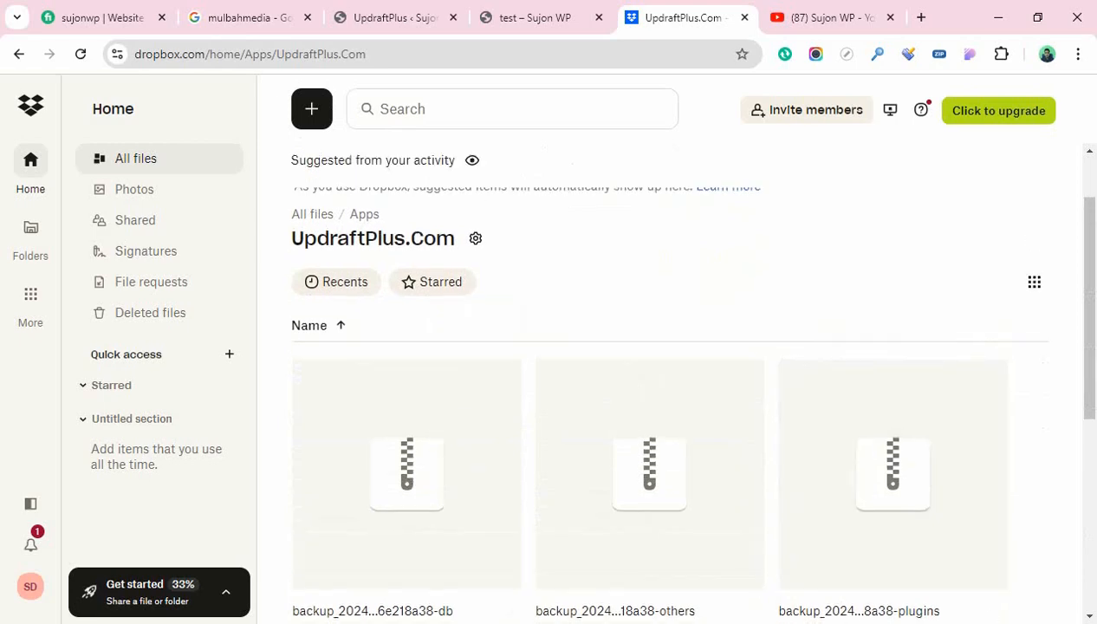
{"action": "scroll", "coordinate": [649, 433], "scroll_direction": "down", "scroll_amount": 3}
{"action": "scroll", "coordinate": [649, 433], "scroll_direction": "down", "scroll_amount": 1}
{"action": "scroll", "coordinate": [649, 434], "scroll_direction": "up", "scroll_amount": 5}
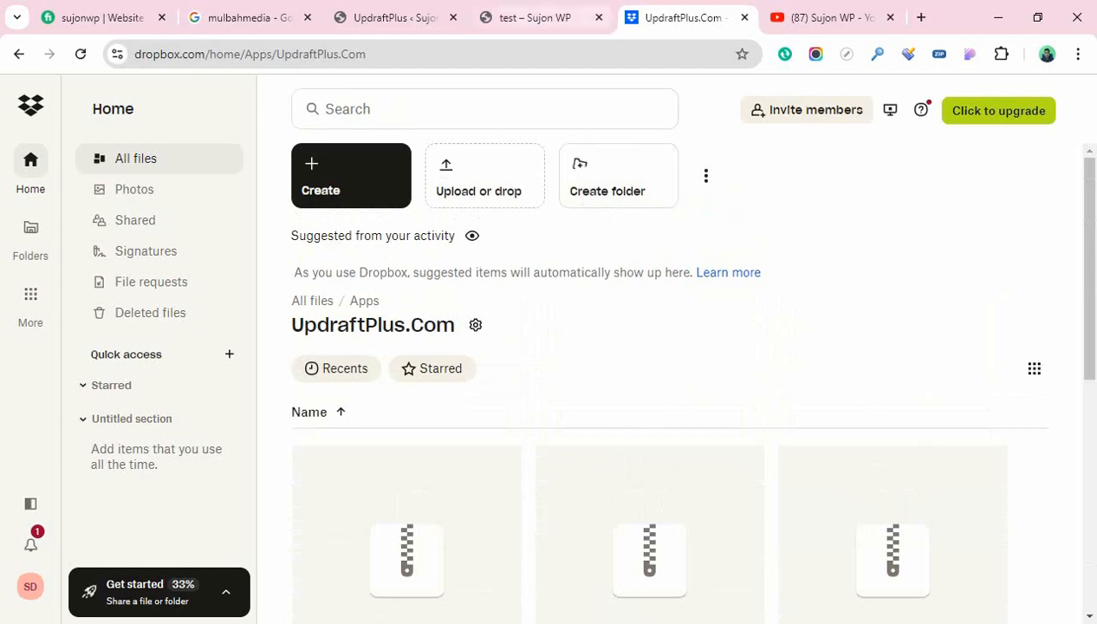
{"action": "left_click", "coordinate": [394, 18]}
{"action": "scroll", "coordinate": [606, 355], "scroll_direction": "down", "scroll_amount": 4}
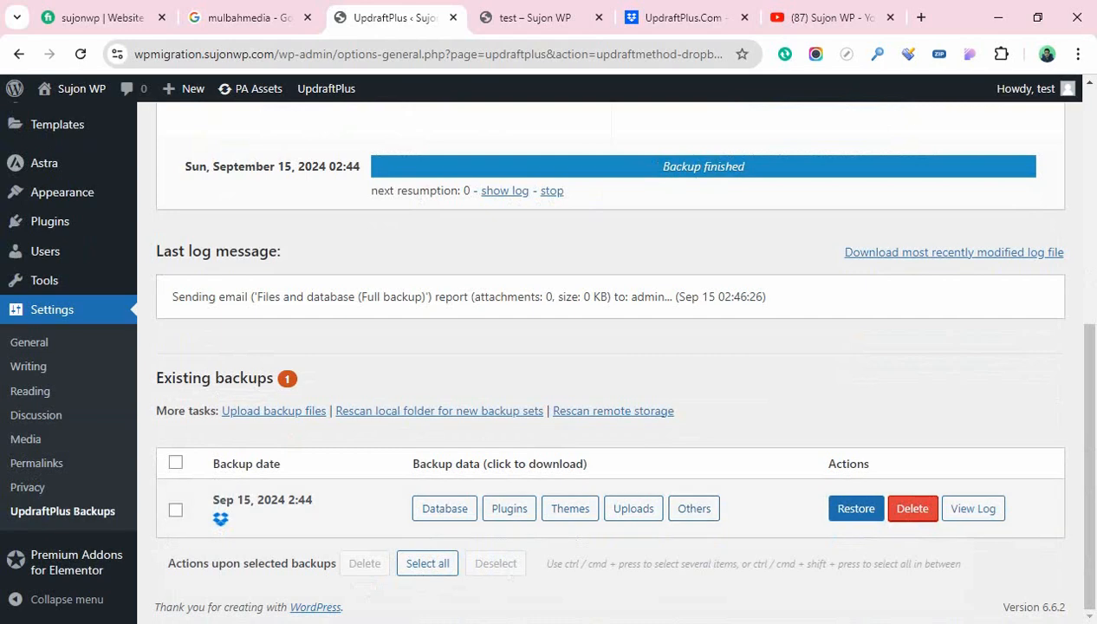
{"action": "scroll", "coordinate": [607, 360], "scroll_direction": "up", "scroll_amount": 3}
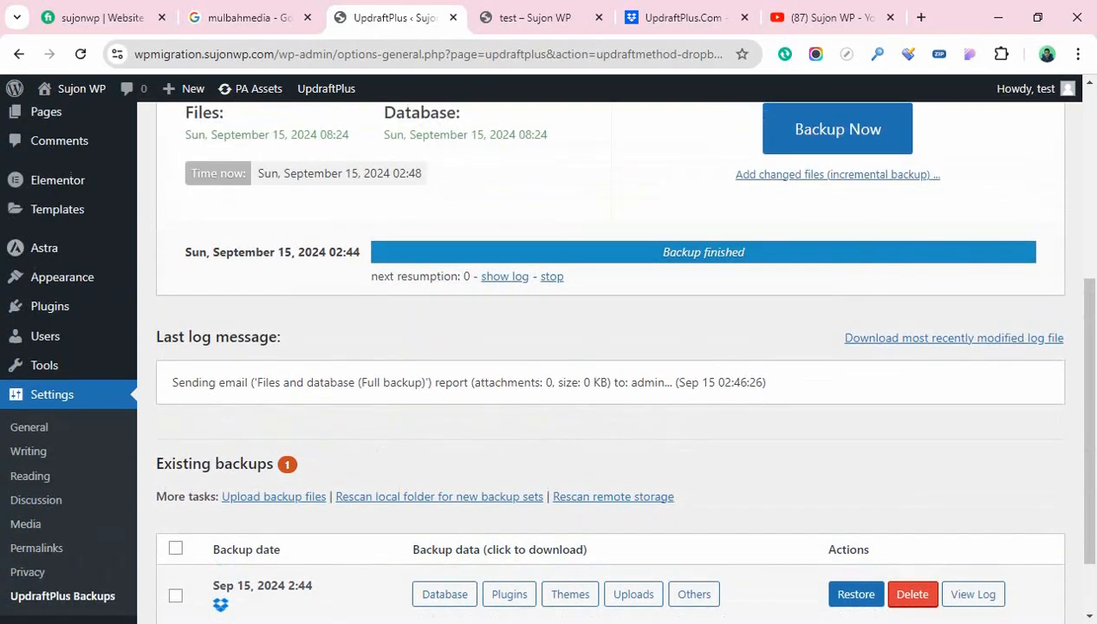
{"action": "scroll", "coordinate": [606, 360], "scroll_direction": "down", "scroll_amount": 3}
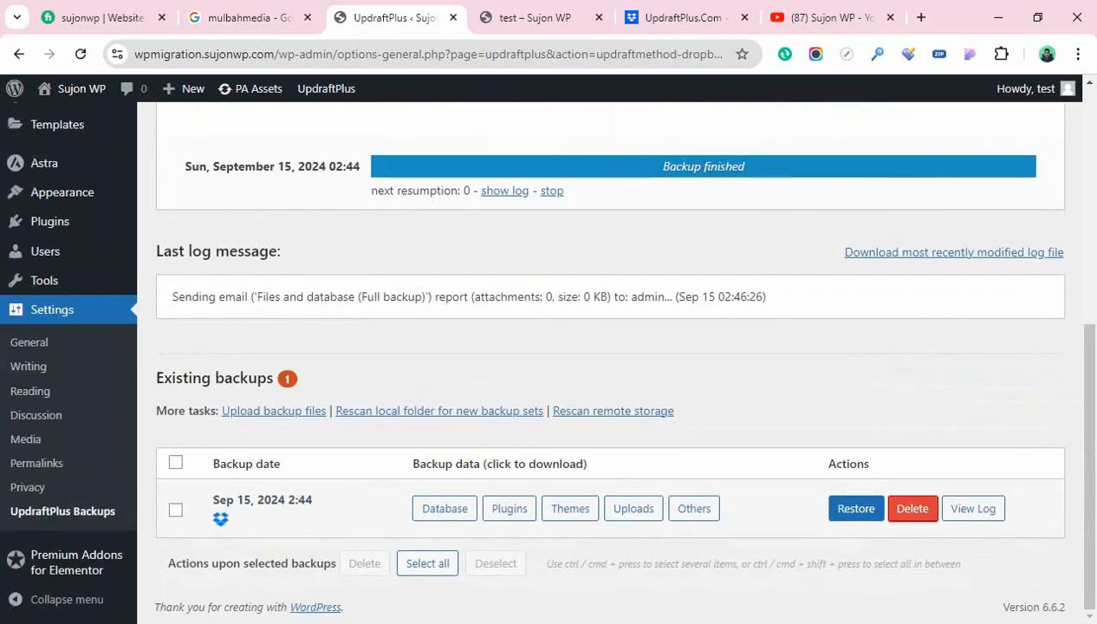
{"action": "scroll", "coordinate": [606, 359], "scroll_direction": "up", "scroll_amount": 5}
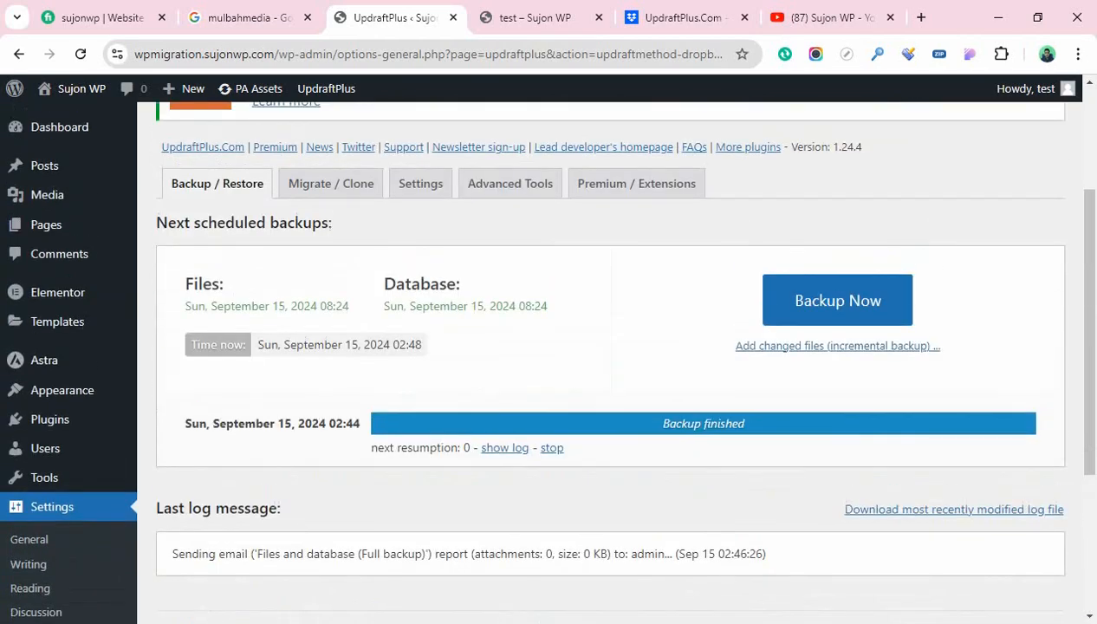
{"action": "mouse_move", "coordinate": [46, 224]}
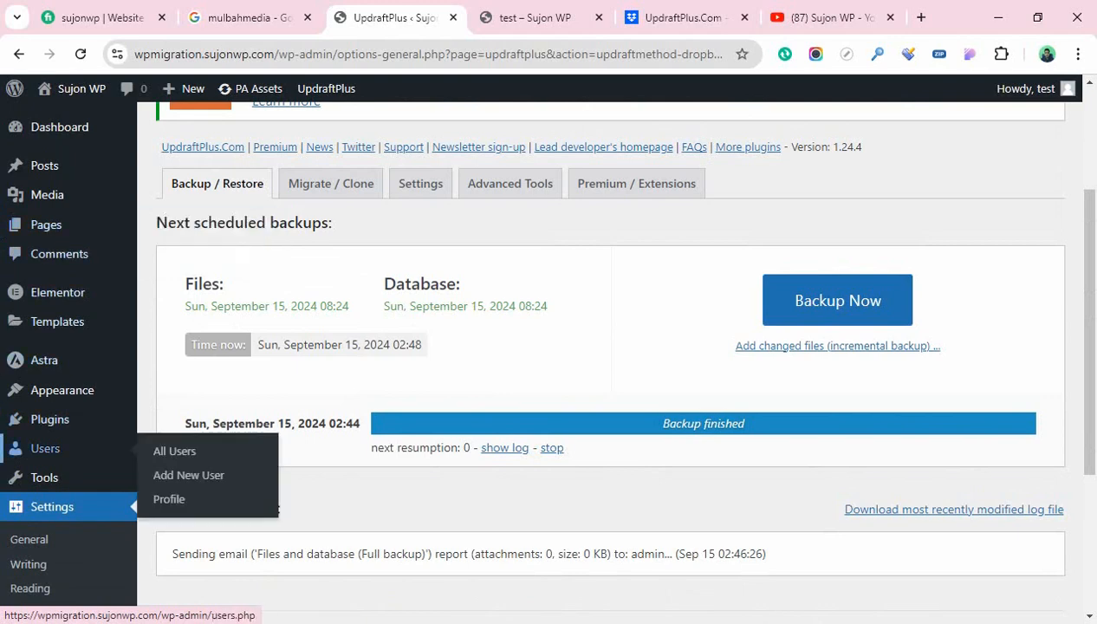
{"action": "mouse_move", "coordinate": [57, 321]}
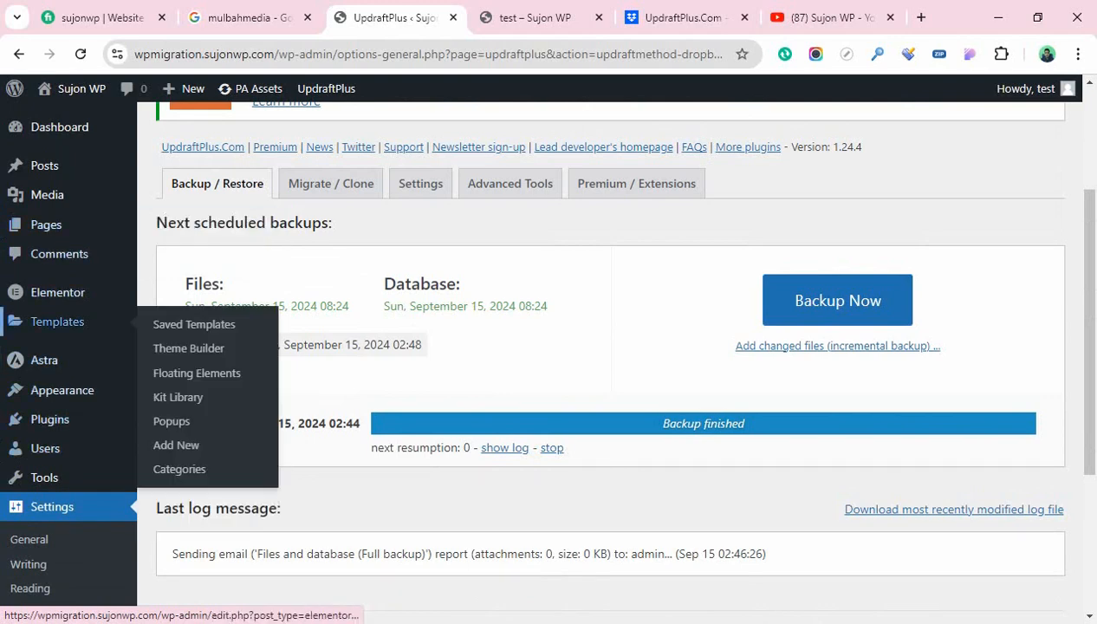
{"action": "mouse_move", "coordinate": [58, 292]}
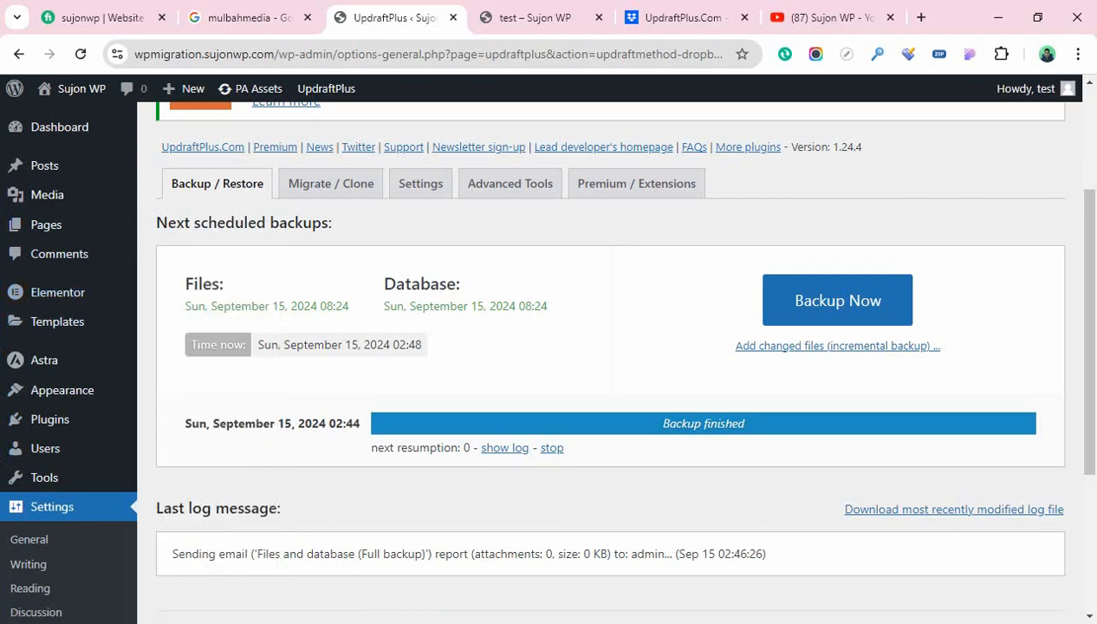
{"action": "scroll", "coordinate": [855, 509], "scroll_direction": "down", "scroll_amount": 3}
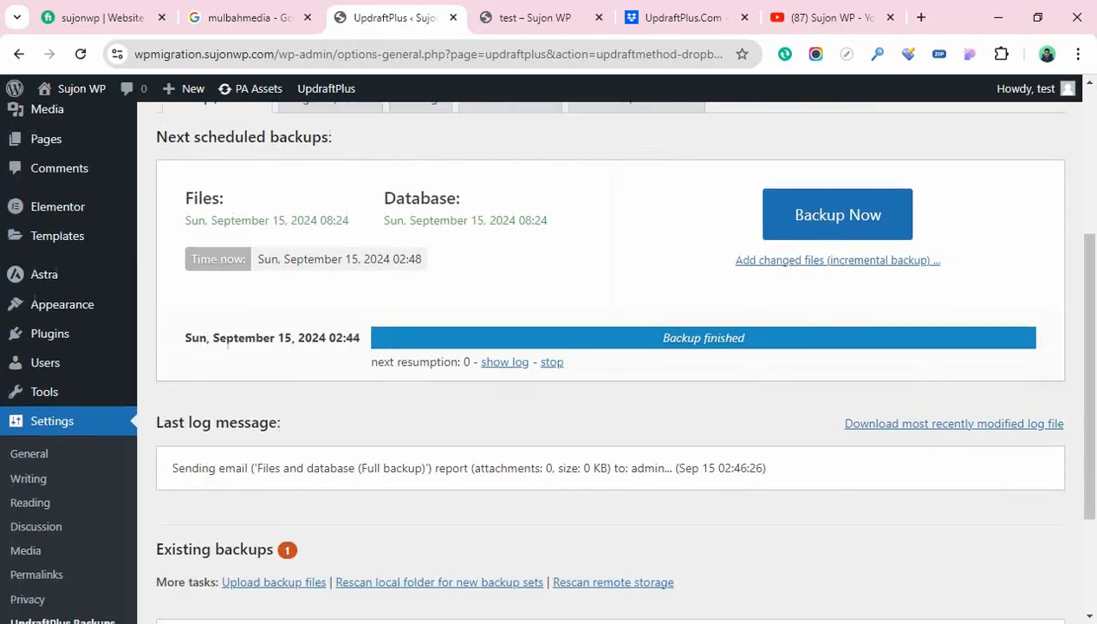
{"action": "scroll", "coordinate": [856, 510], "scroll_direction": "up", "scroll_amount": 4}
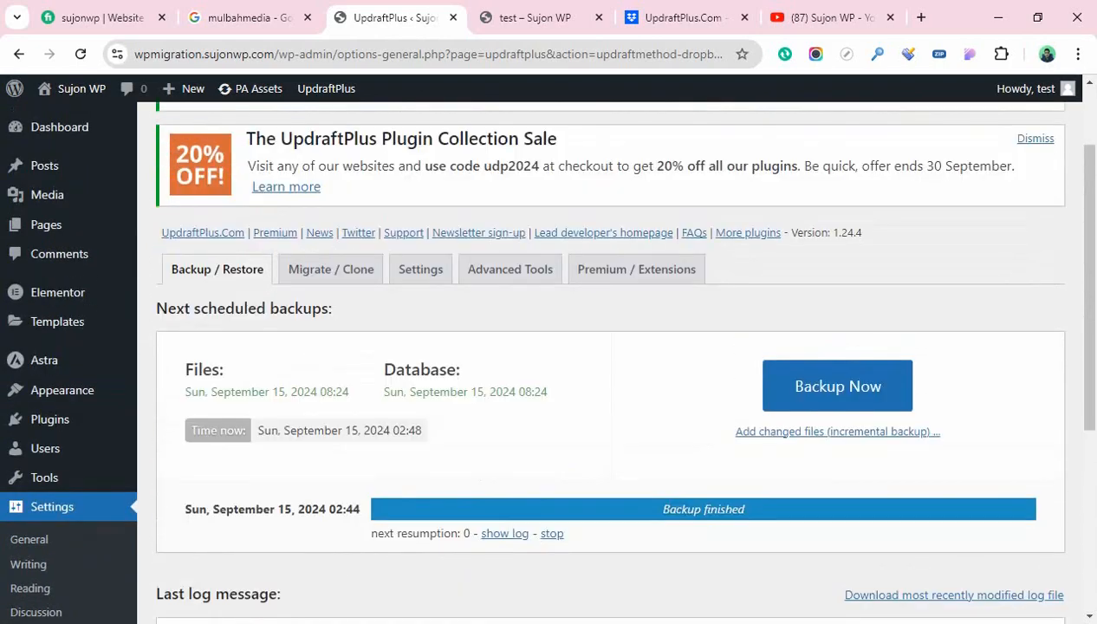
{"action": "scroll", "coordinate": [606, 364], "scroll_direction": "down", "scroll_amount": 1}
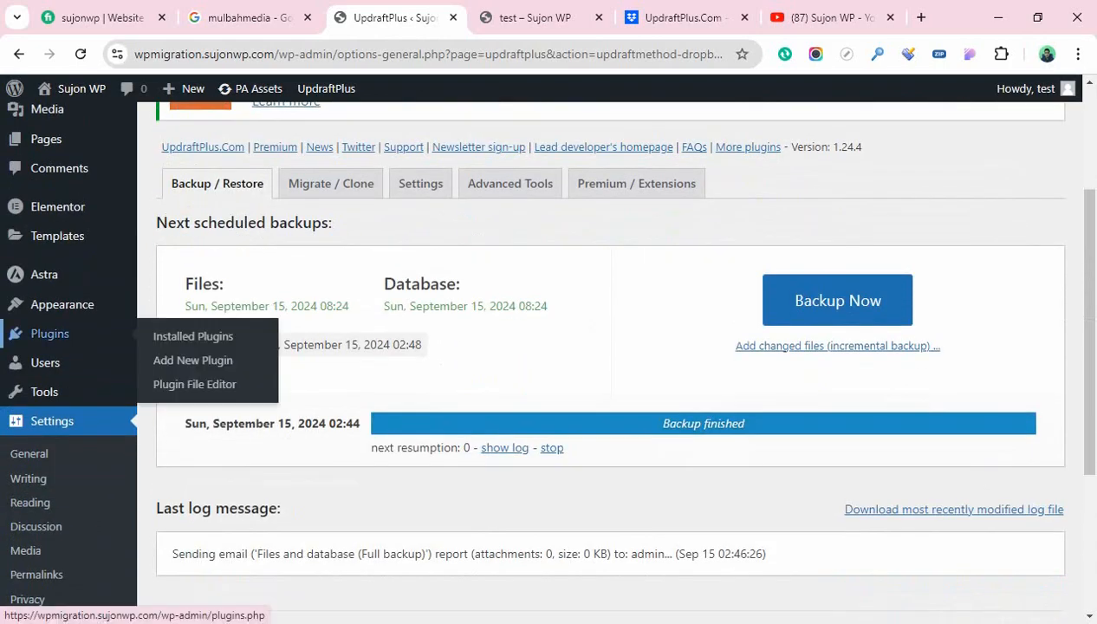
{"action": "scroll", "coordinate": [52, 321], "scroll_direction": "up", "scroll_amount": 1}
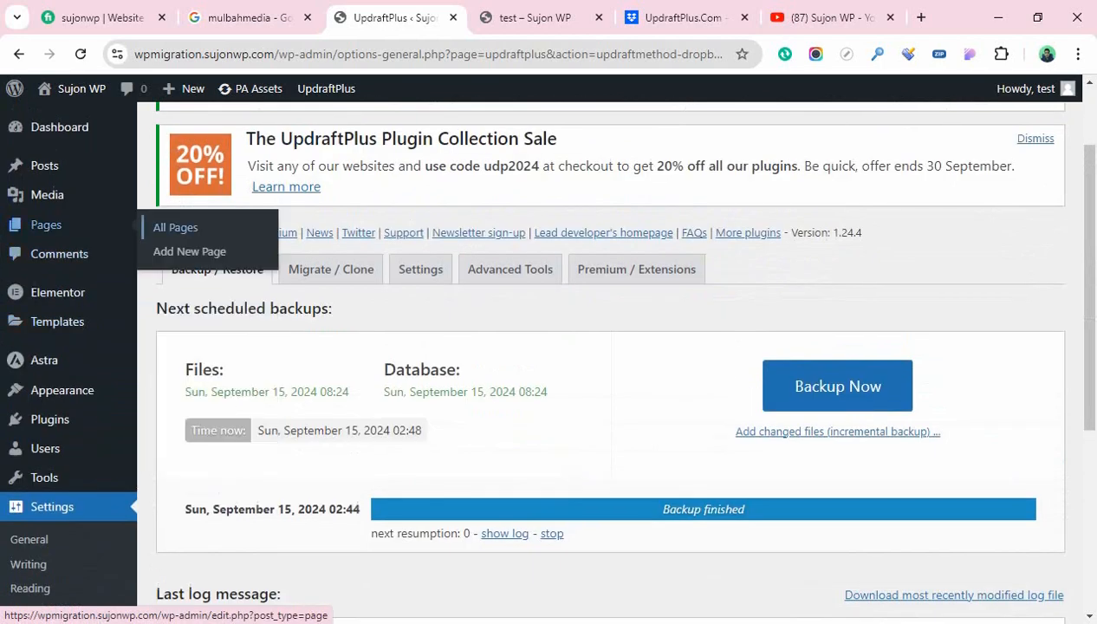
{"action": "mouse_move", "coordinate": [52, 390]}
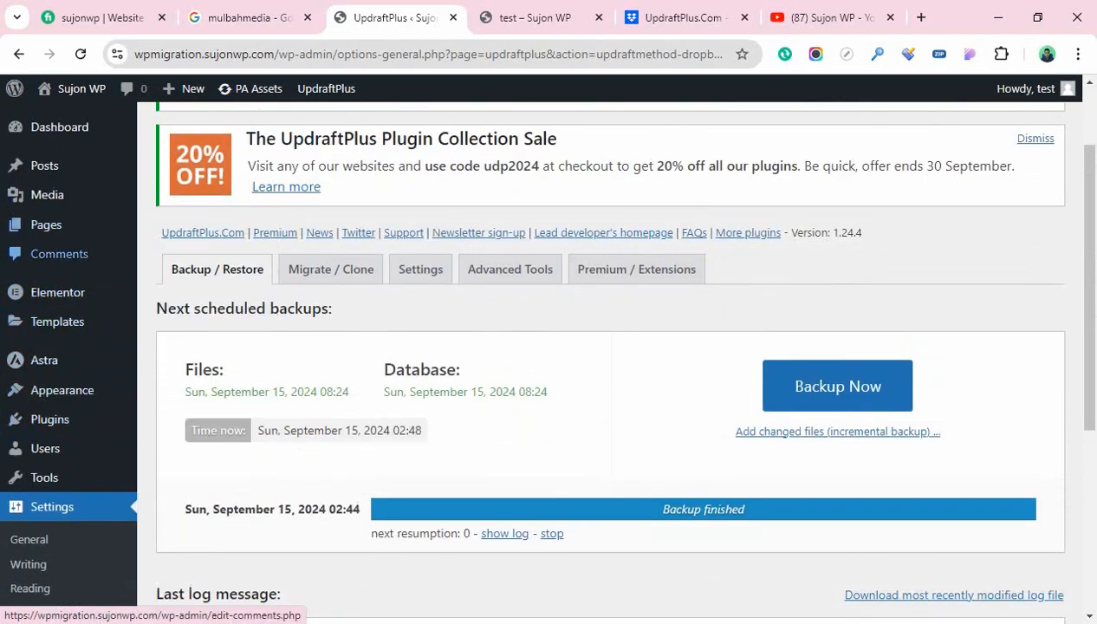
{"action": "mouse_move", "coordinate": [44, 359]}
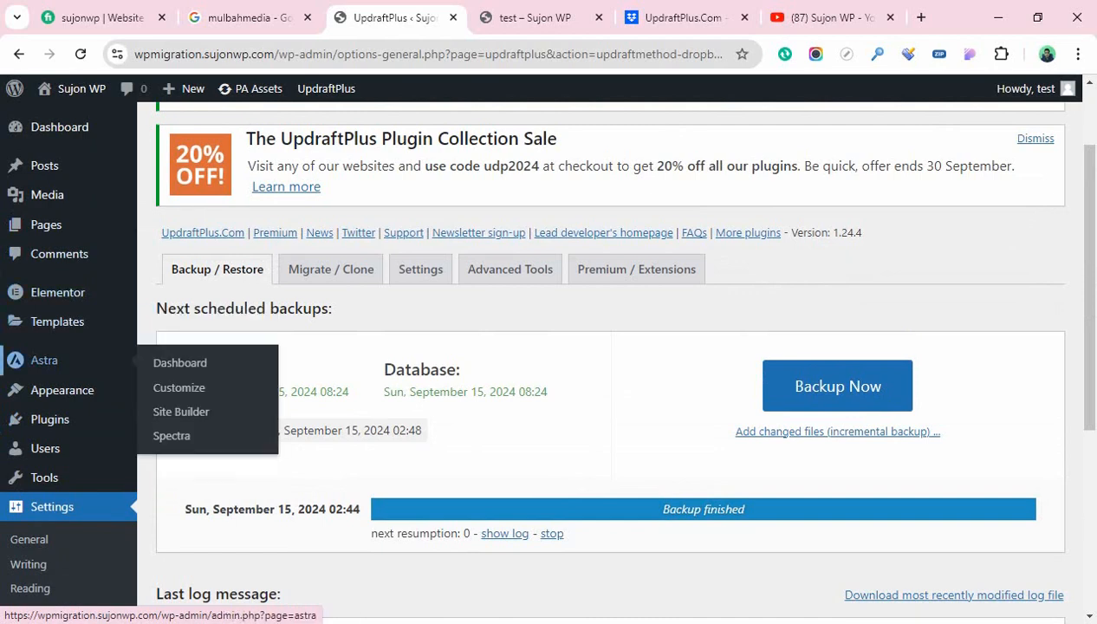
{"action": "mouse_move", "coordinate": [49, 420]}
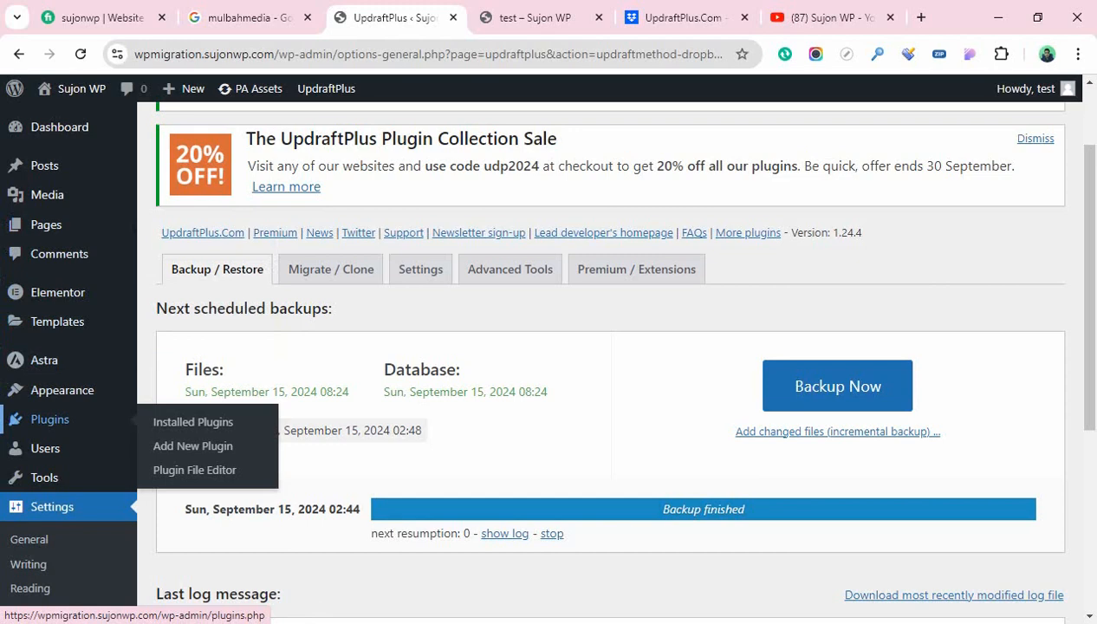
Deactivate Elementor from Installed Plugins using Skip & Deactivate
{"action": "left_click", "coordinate": [50, 419]}
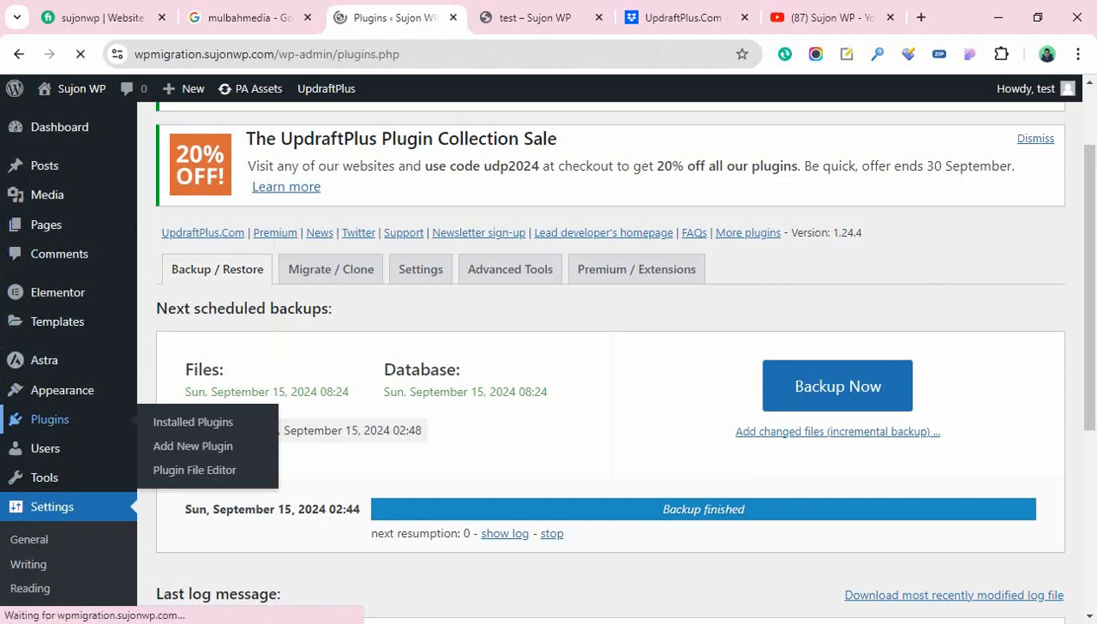
{"action": "scroll", "coordinate": [607, 364], "scroll_direction": "down", "scroll_amount": 1}
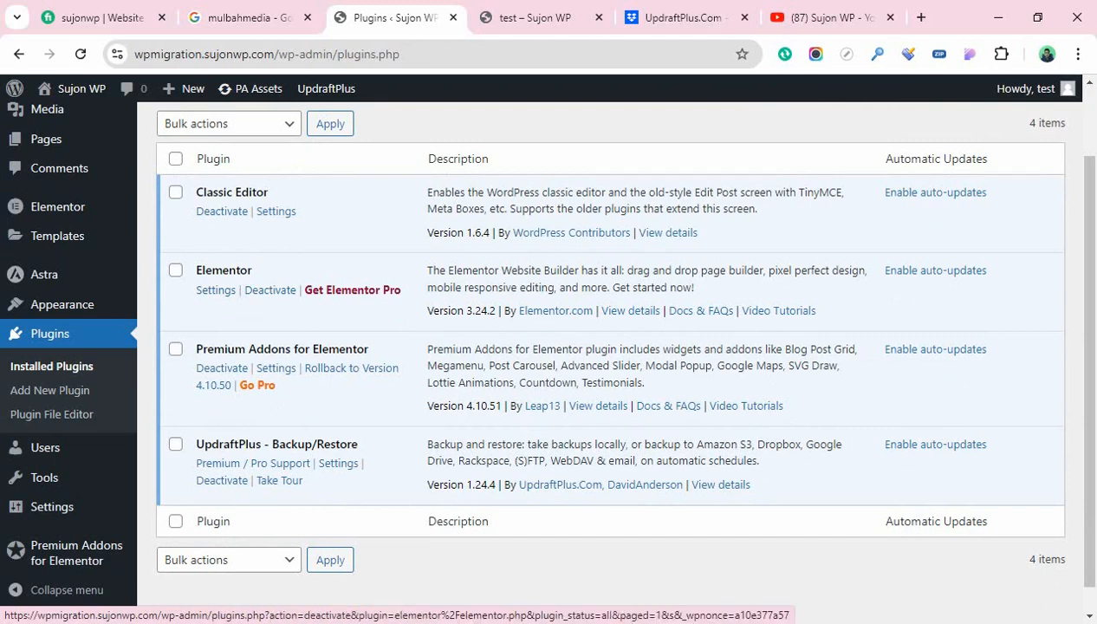
{"action": "left_click", "coordinate": [270, 289]}
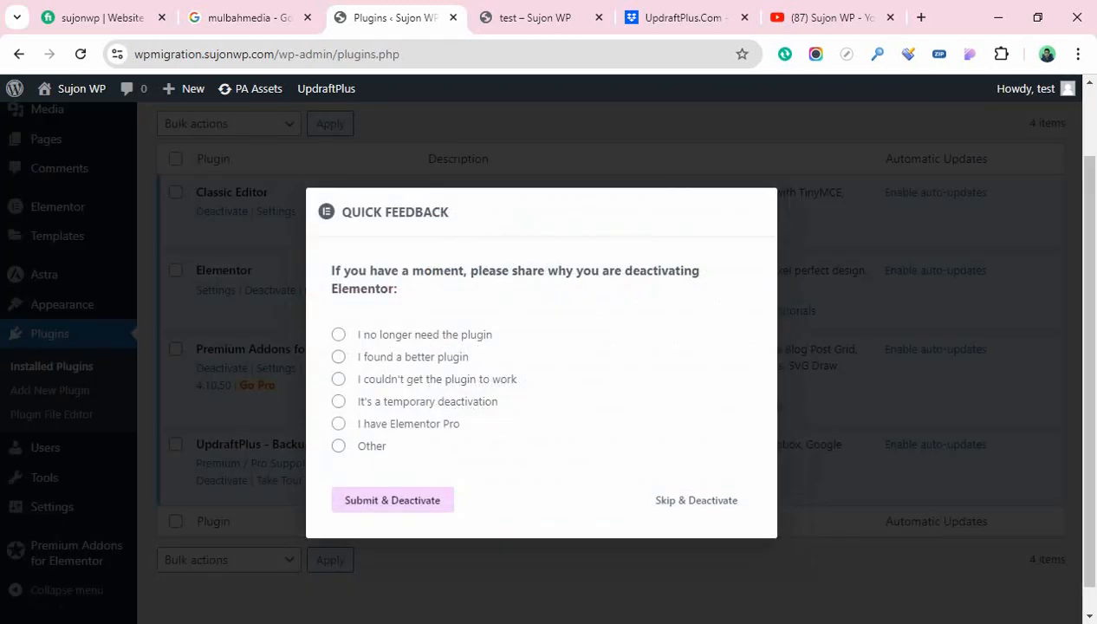
{"action": "left_click", "coordinate": [695, 500]}
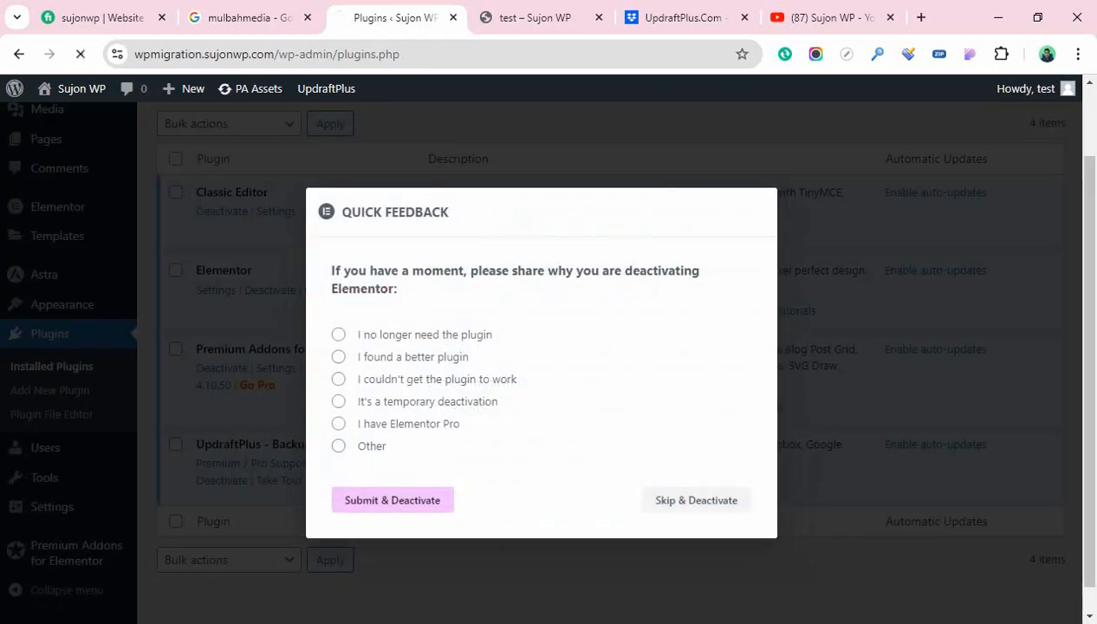
Delete the deactivated Elementor plugin and its data, leaving three plugins installed
{"action": "scroll", "coordinate": [606, 390], "scroll_direction": "down", "scroll_amount": 1}
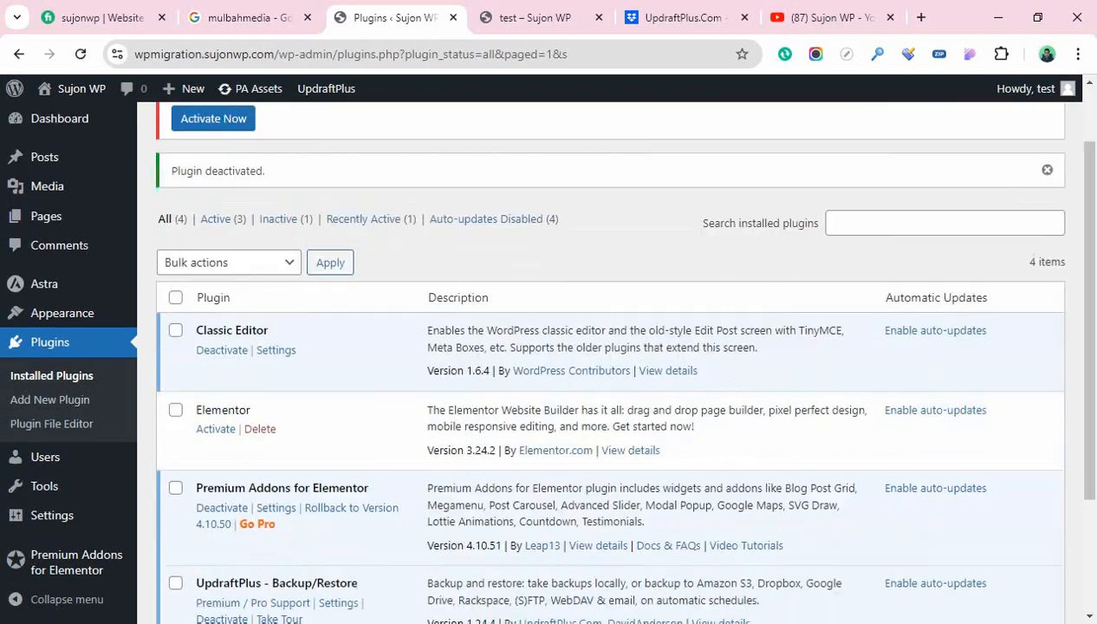
{"action": "left_click", "coordinate": [259, 424]}
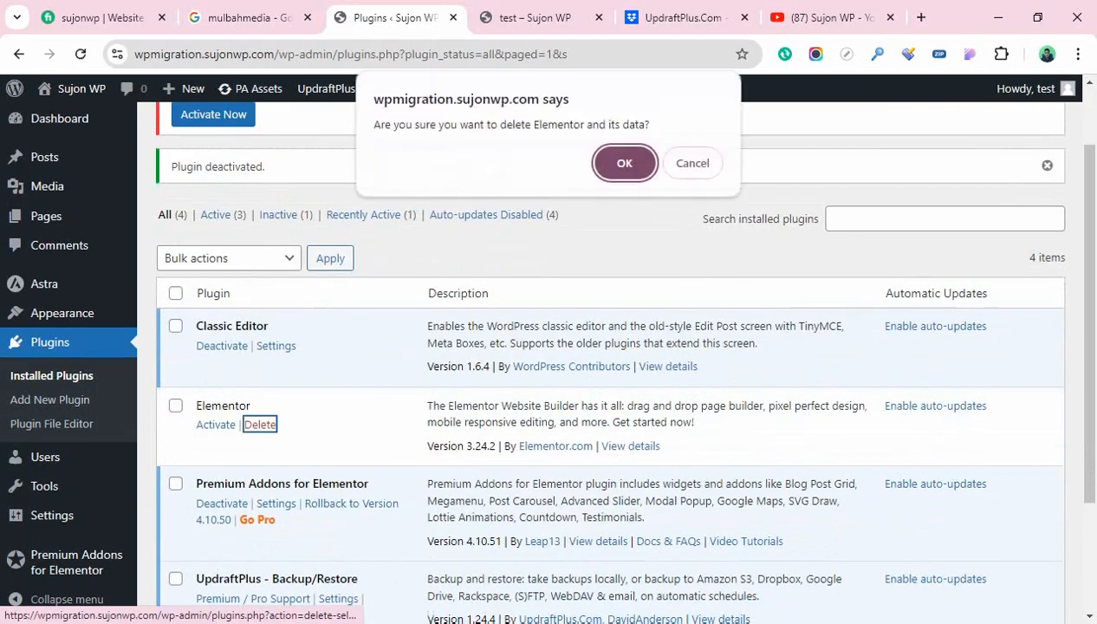
{"action": "key", "text": "Return"}
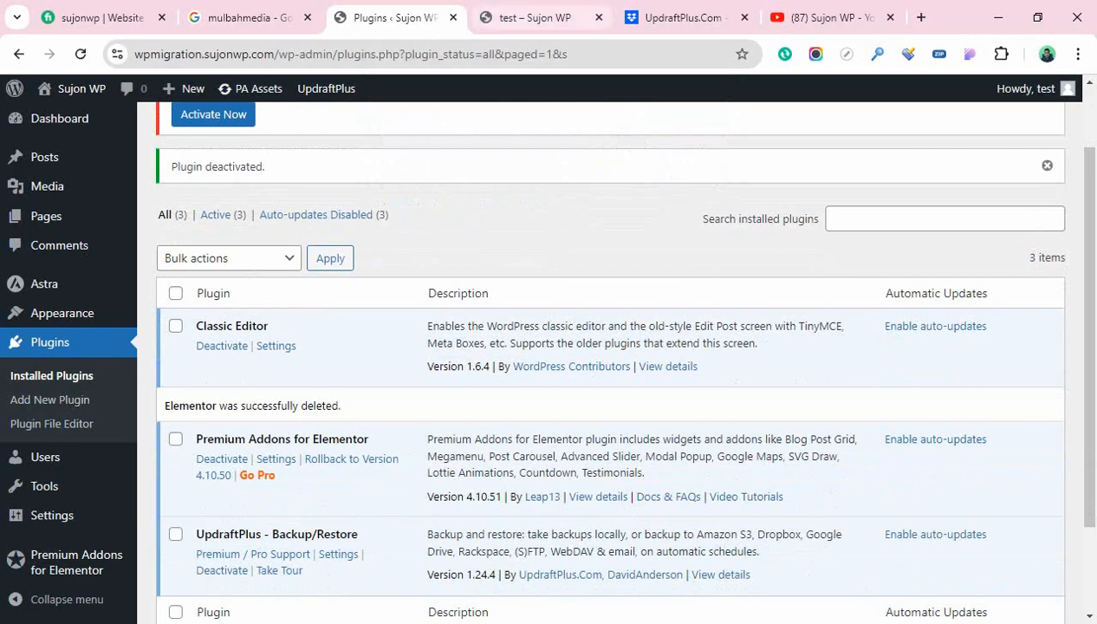
{"action": "left_click", "coordinate": [535, 17]}
Reload the test page to see it broken without Elementor, then return to Plugins
{"action": "left_click", "coordinate": [80, 54]}
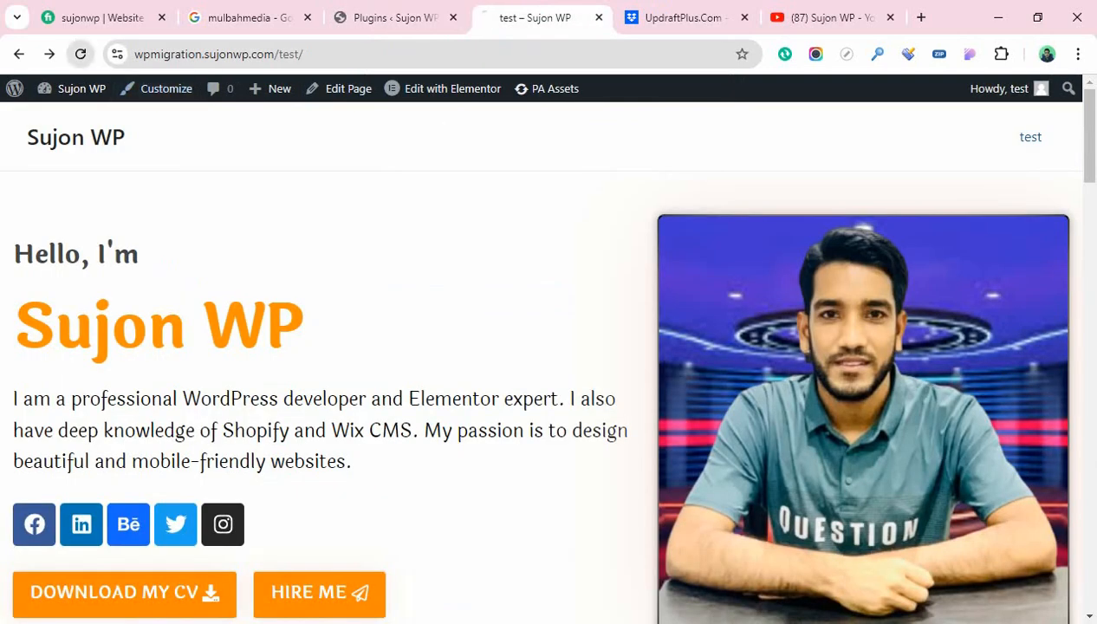
{"action": "scroll", "coordinate": [541, 362], "scroll_direction": "down", "scroll_amount": 15}
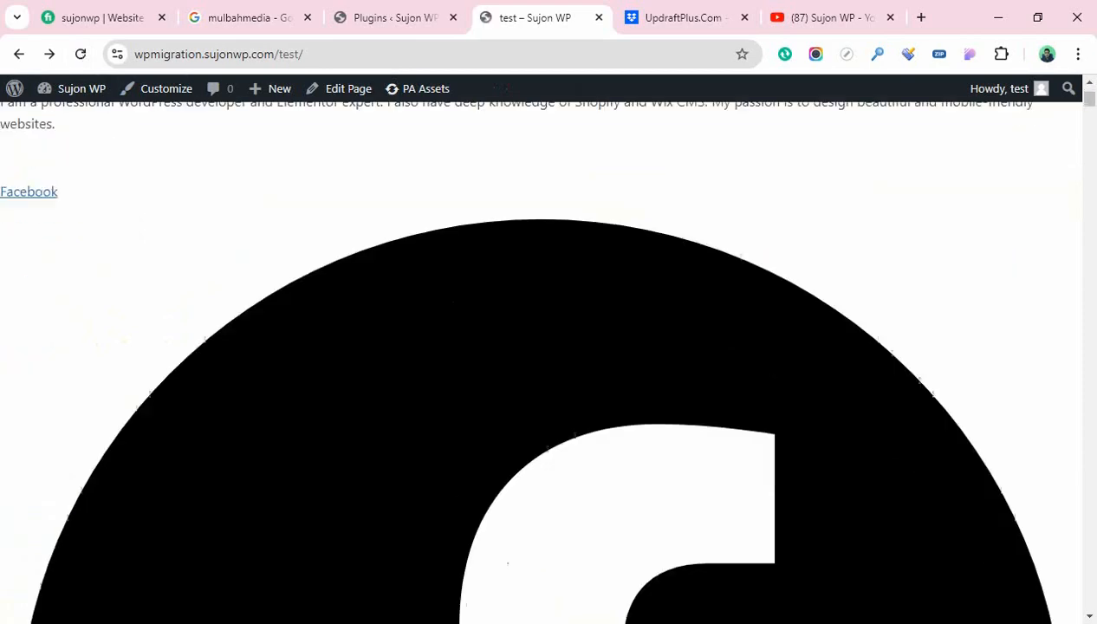
{"action": "scroll", "coordinate": [541, 362], "scroll_direction": "down", "scroll_amount": 10}
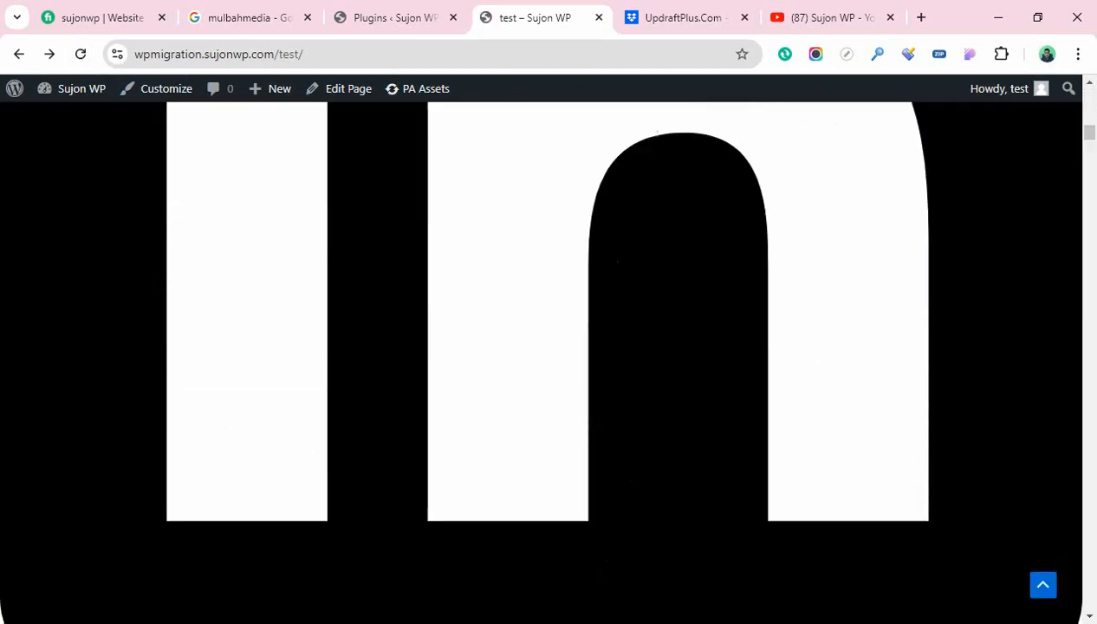
{"action": "scroll", "coordinate": [541, 362], "scroll_direction": "up", "scroll_amount": 20}
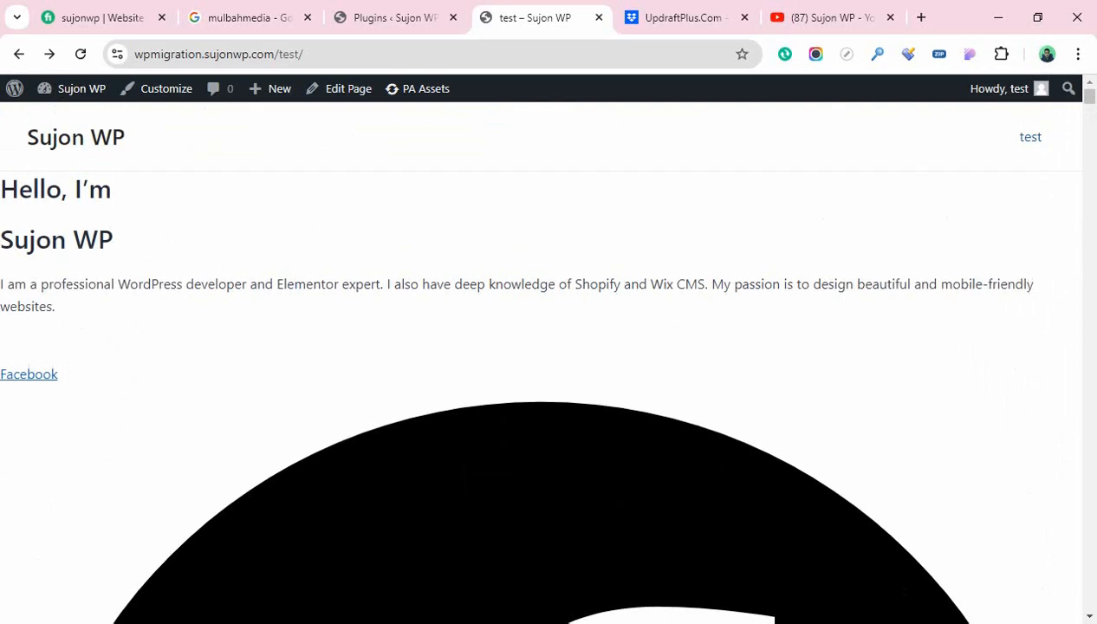
{"action": "scroll", "coordinate": [541, 362], "scroll_direction": "down", "scroll_amount": 1}
{"action": "scroll", "coordinate": [542, 362], "scroll_direction": "up", "scroll_amount": 1}
{"action": "left_click", "coordinate": [390, 17]}
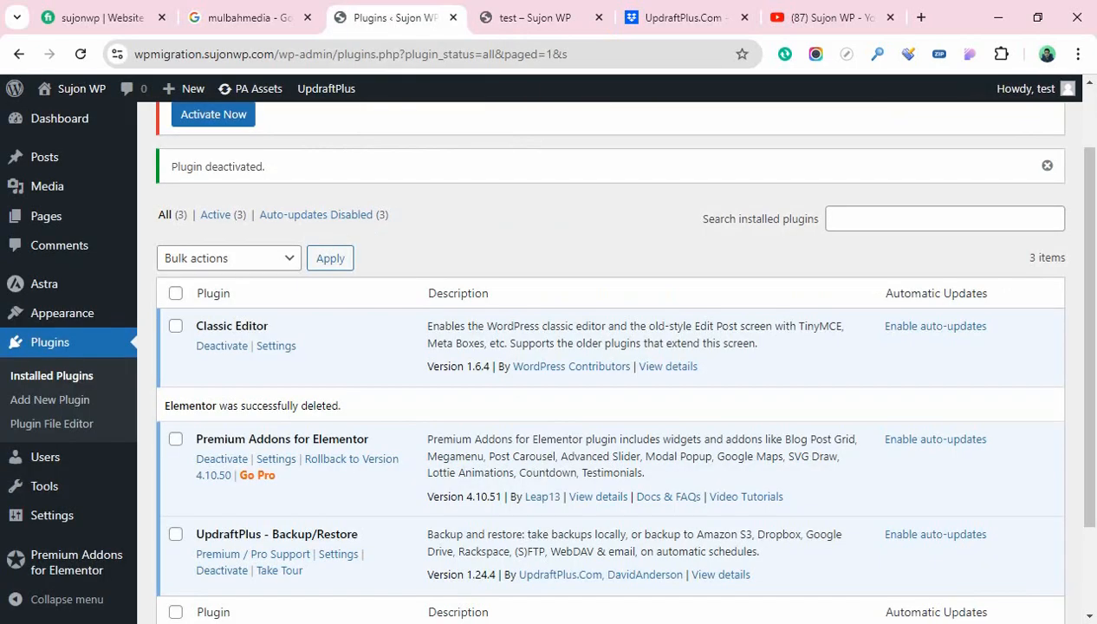
Go to Settings > UpdraftPlus Backups and start restoring the Sep 15, 2024 2:44 backup
{"action": "scroll", "coordinate": [606, 347], "scroll_direction": "down", "scroll_amount": 1}
{"action": "scroll", "coordinate": [52, 422], "scroll_direction": "down", "scroll_amount": 1}
{"action": "mouse_move", "coordinate": [52, 515]}
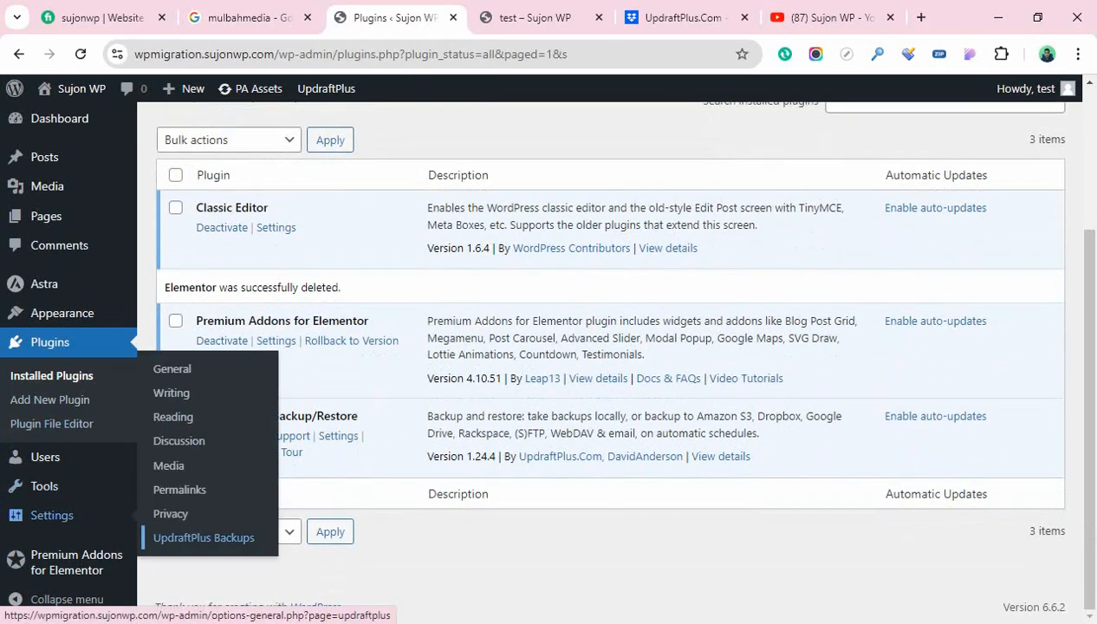
{"action": "left_click", "coordinate": [204, 537]}
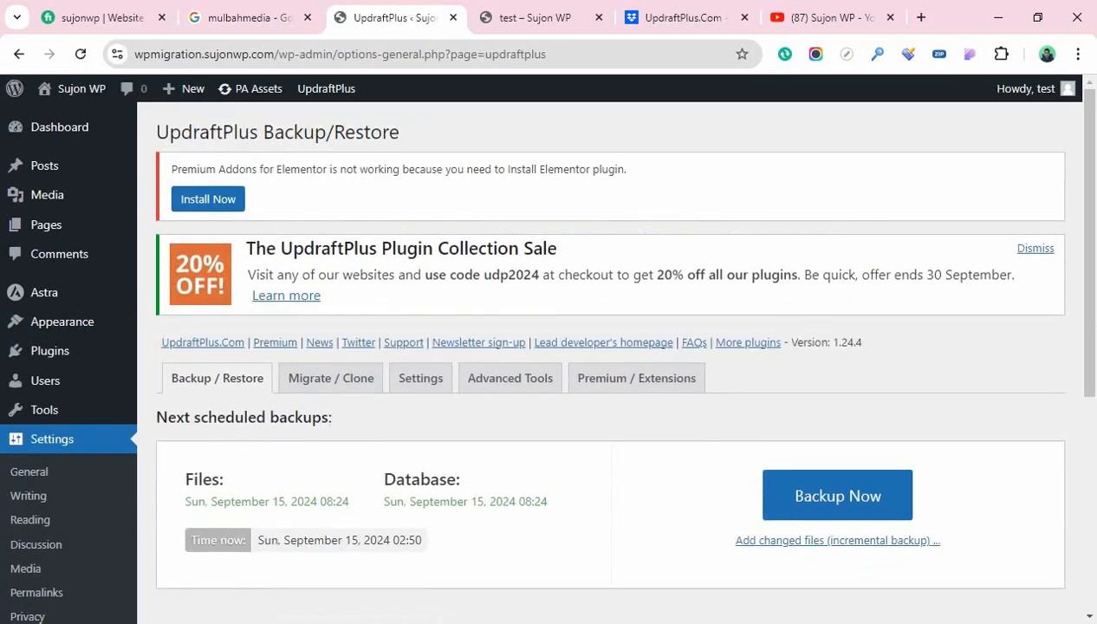
{"action": "scroll", "coordinate": [610, 363], "scroll_direction": "down", "scroll_amount": 4}
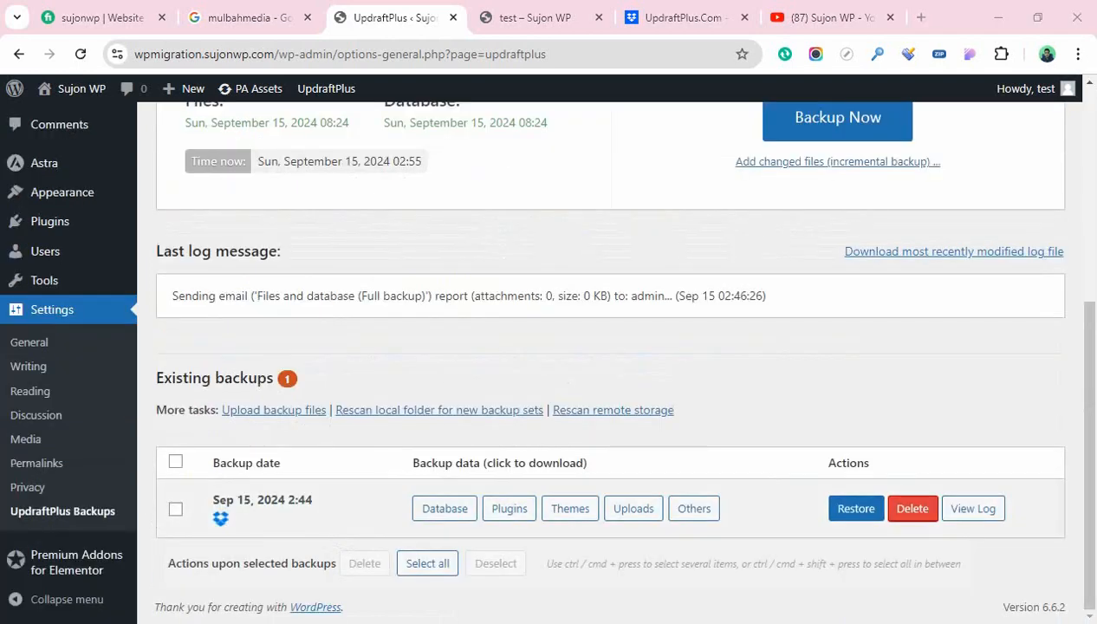
{"action": "left_click", "coordinate": [856, 509]}
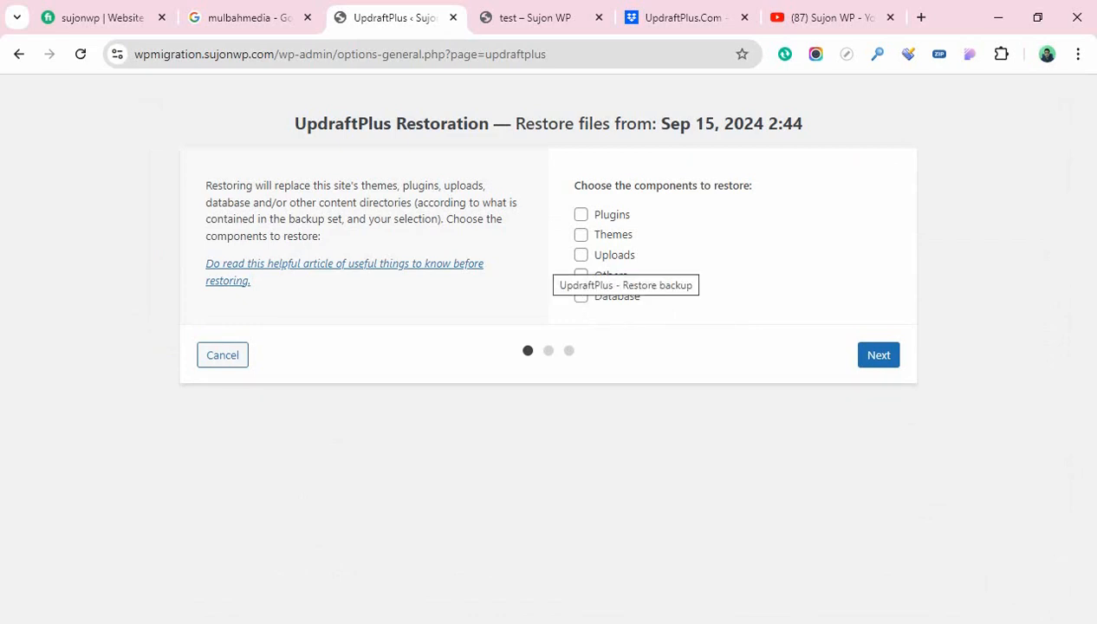
Select Plugins, Themes, Uploads, Others and Database for restore and let the archives download
{"action": "left_click", "coordinate": [581, 215]}
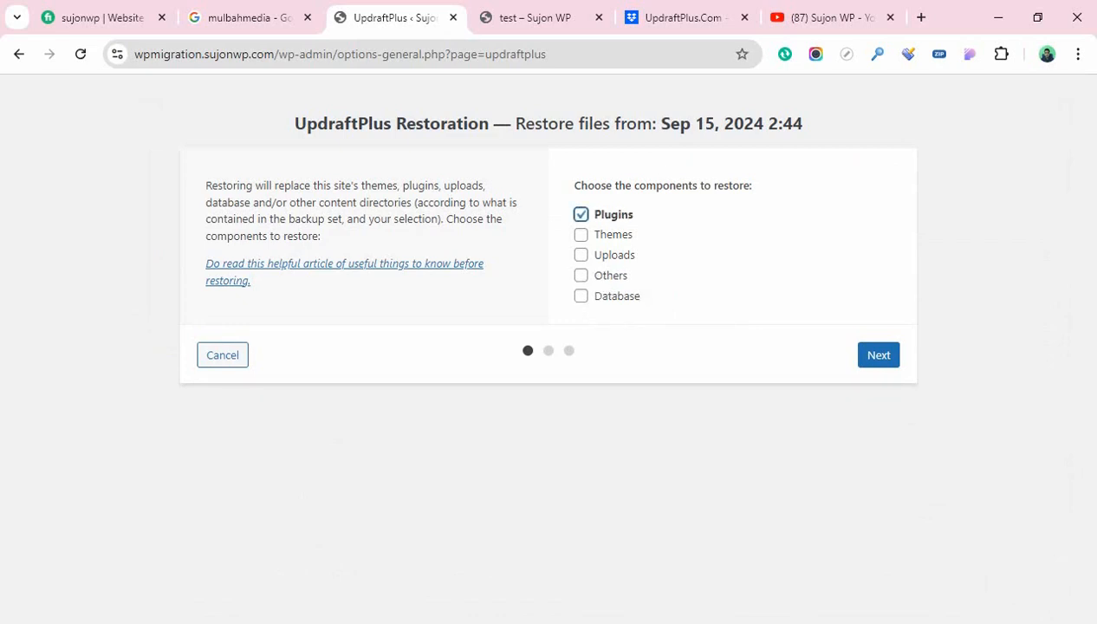
{"action": "left_click", "coordinate": [582, 235]}
{"action": "left_click", "coordinate": [581, 254]}
{"action": "left_click", "coordinate": [581, 276]}
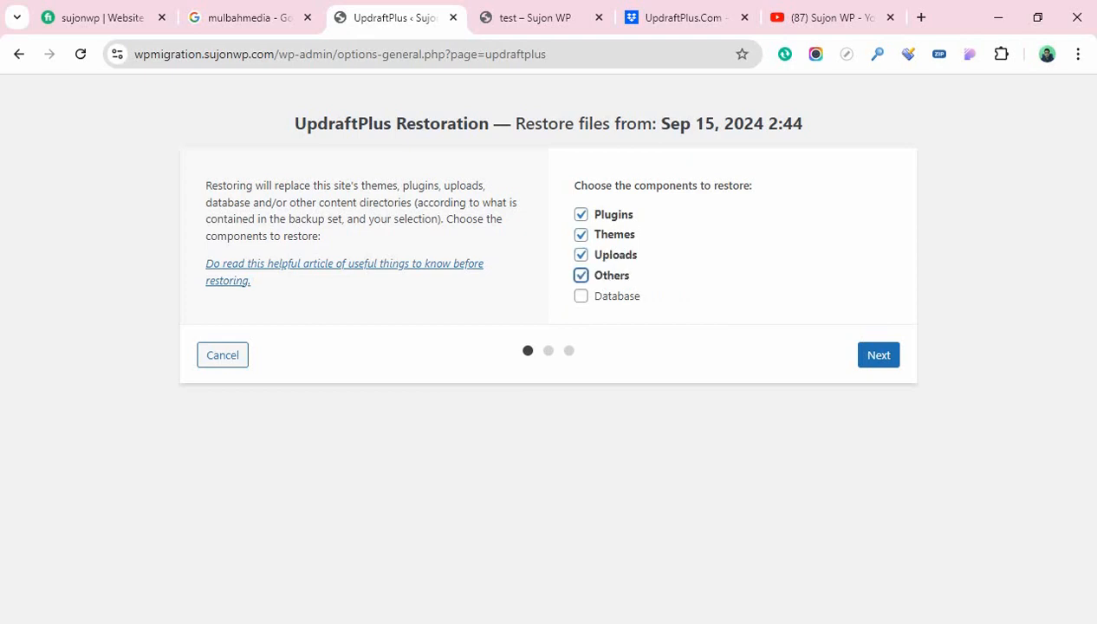
{"action": "left_click", "coordinate": [581, 296]}
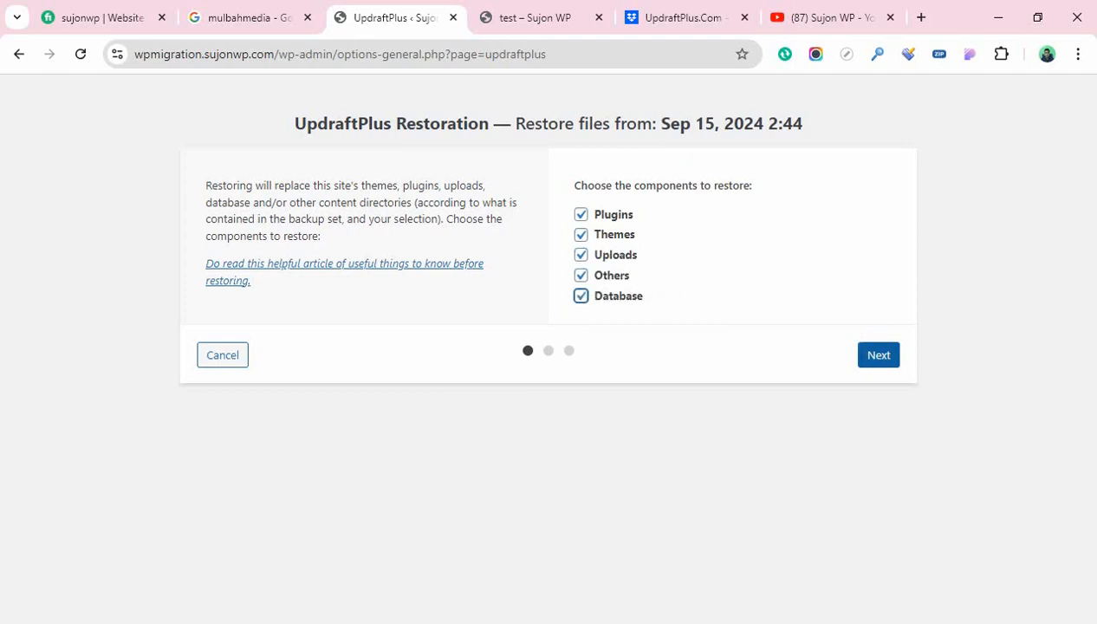
{"action": "left_click", "coordinate": [878, 354]}
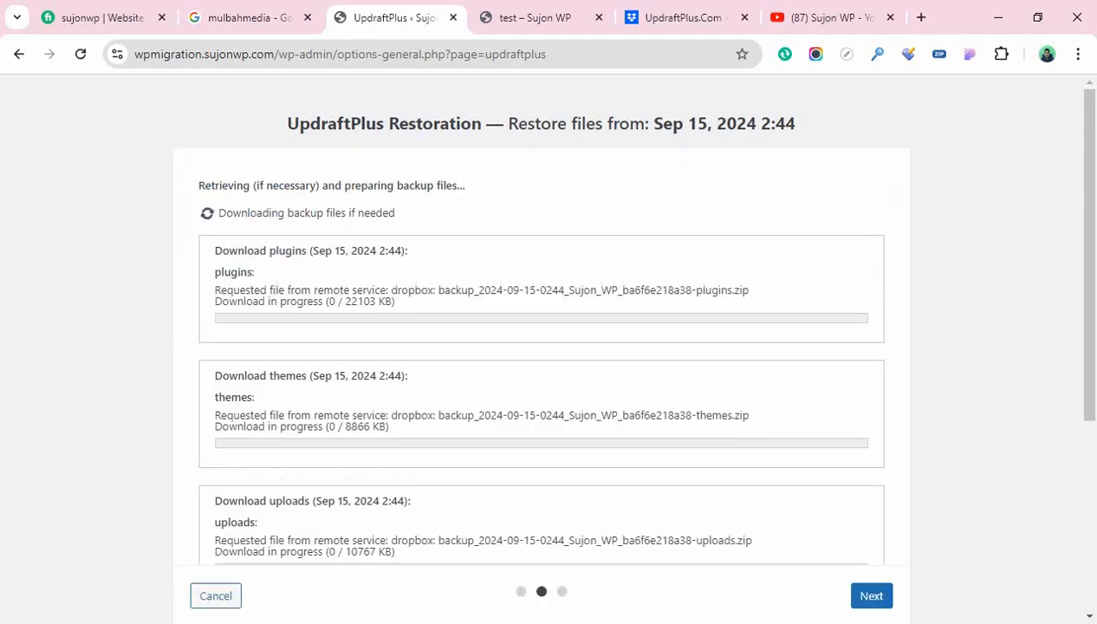
{"action": "scroll", "coordinate": [878, 354], "scroll_direction": "down", "scroll_amount": 3}
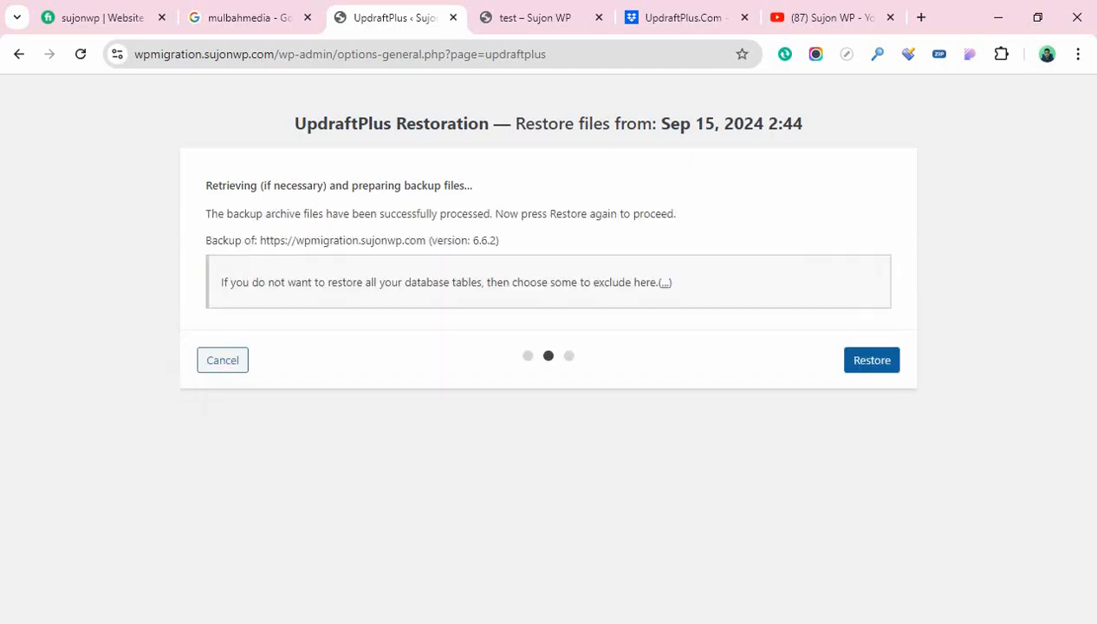
Run the restore until 'Restore successful!' and return to the UpdraftPlus configuration page
{"action": "left_click", "coordinate": [871, 360]}
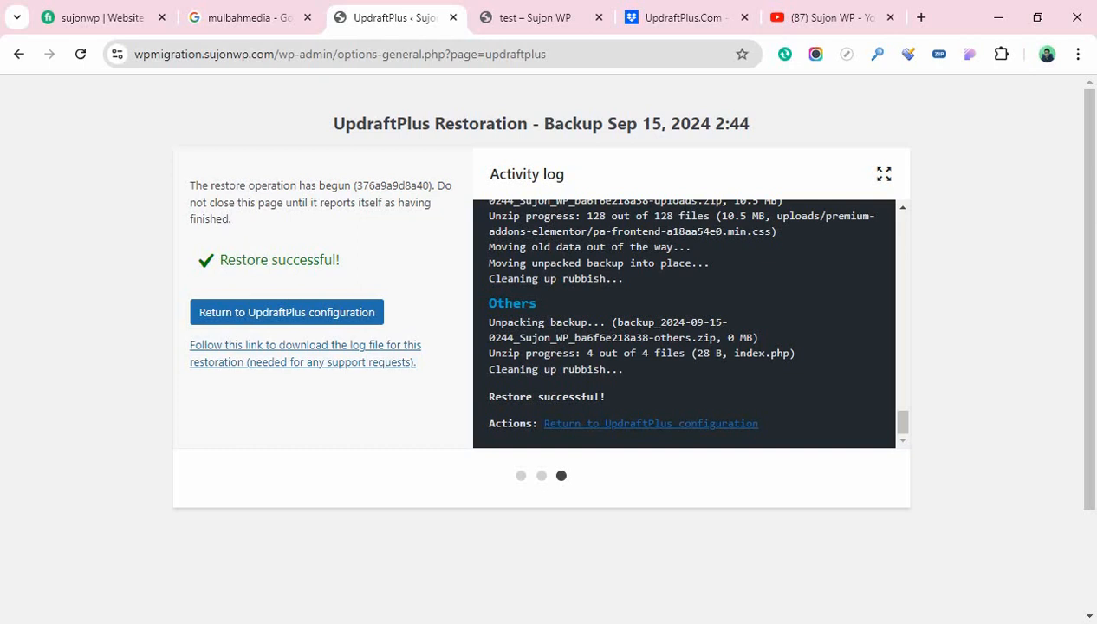
{"action": "left_click", "coordinate": [286, 312]}
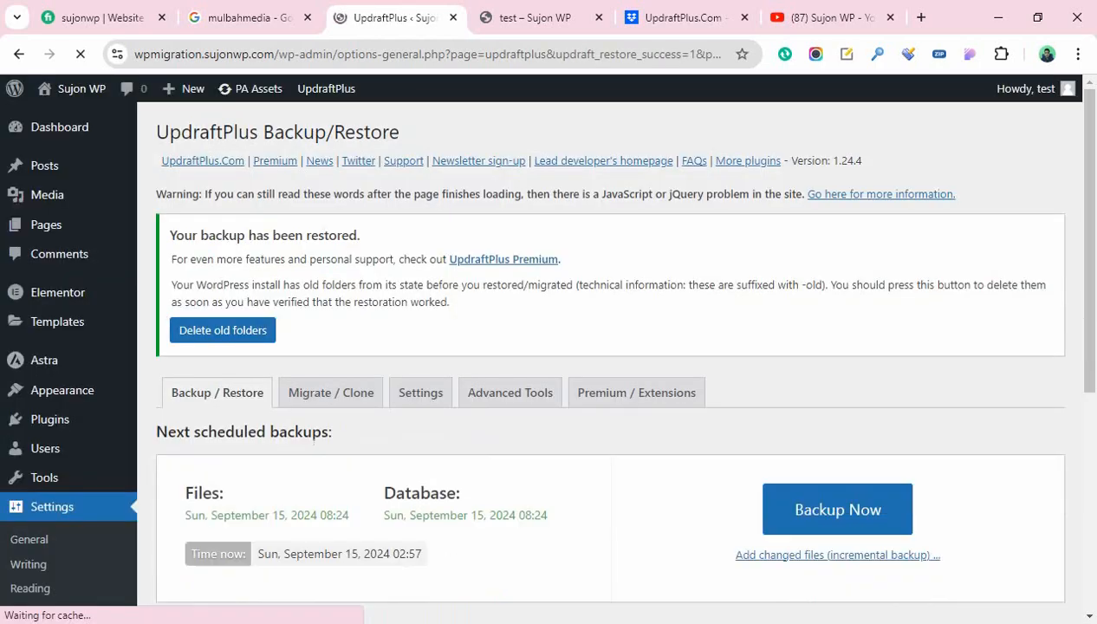
{"action": "scroll", "coordinate": [542, 355], "scroll_direction": "down", "scroll_amount": 2}
{"action": "scroll", "coordinate": [609, 355], "scroll_direction": "down", "scroll_amount": 3}
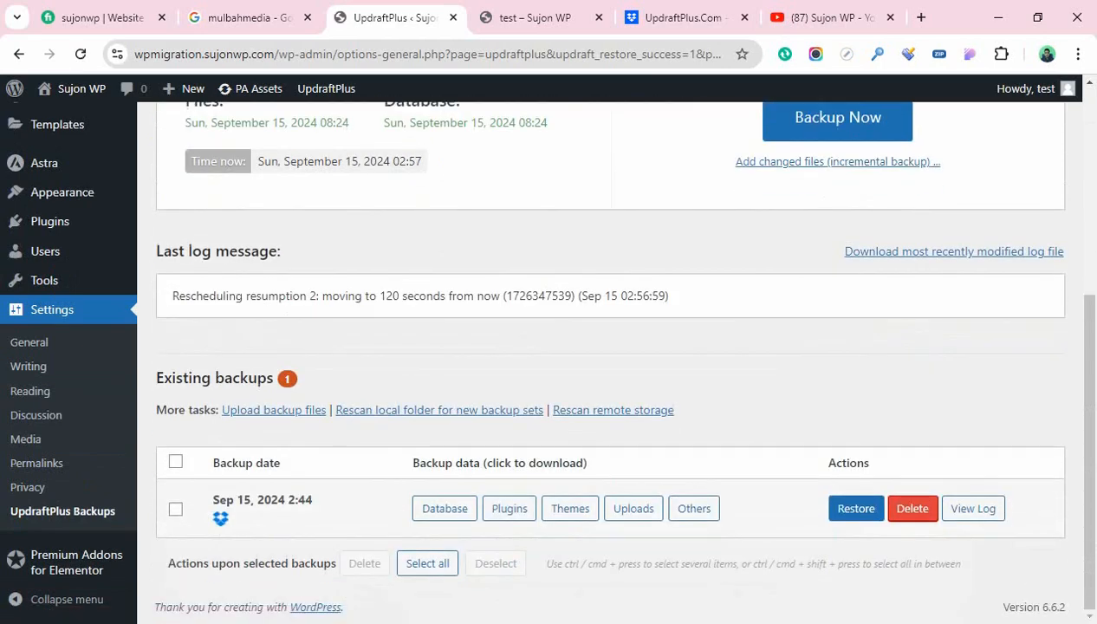
{"action": "scroll", "coordinate": [610, 355], "scroll_direction": "up", "scroll_amount": 2}
{"action": "scroll", "coordinate": [610, 355], "scroll_direction": "up", "scroll_amount": 3}
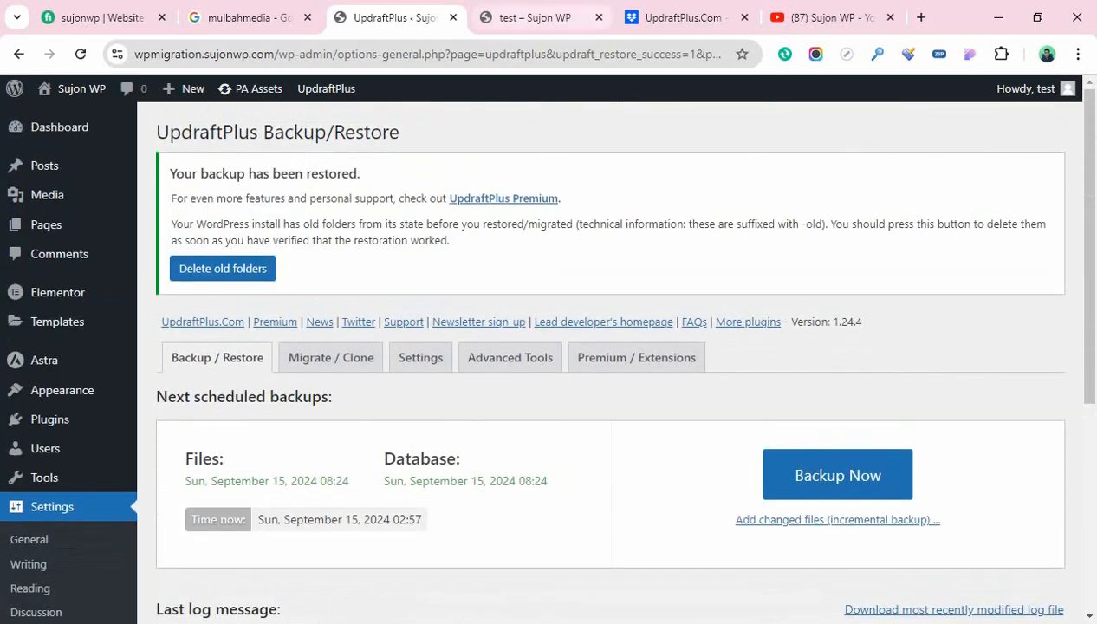
Reload the test page and scroll through its restored hero, features and About Me sections
{"action": "left_click", "coordinate": [532, 17]}
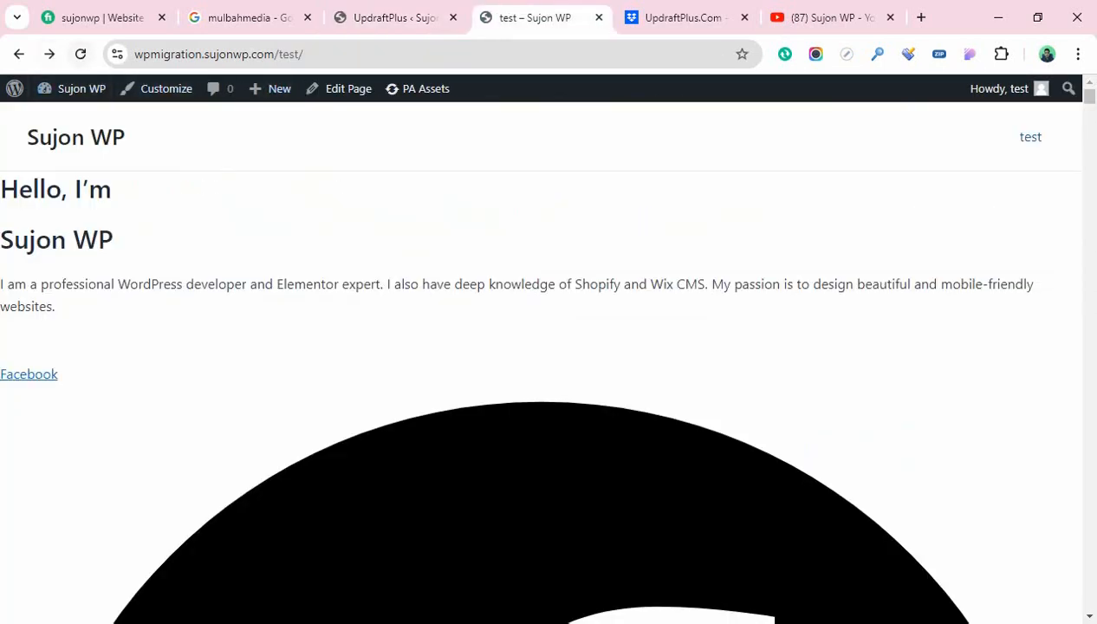
{"action": "left_click", "coordinate": [80, 53]}
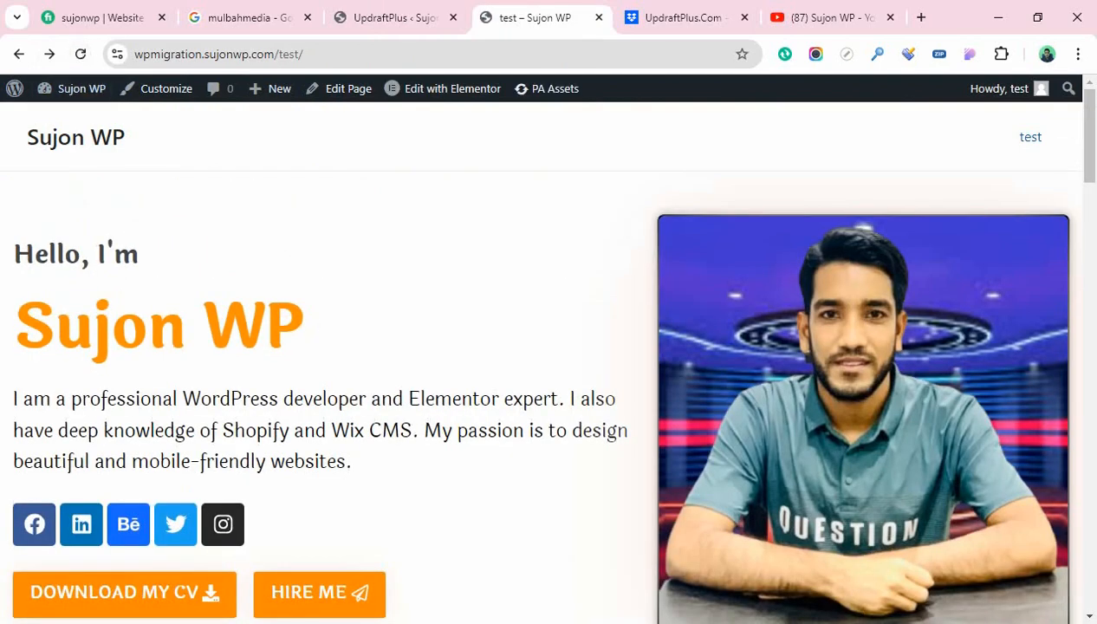
{"action": "scroll", "coordinate": [545, 360], "scroll_direction": "down", "scroll_amount": 3}
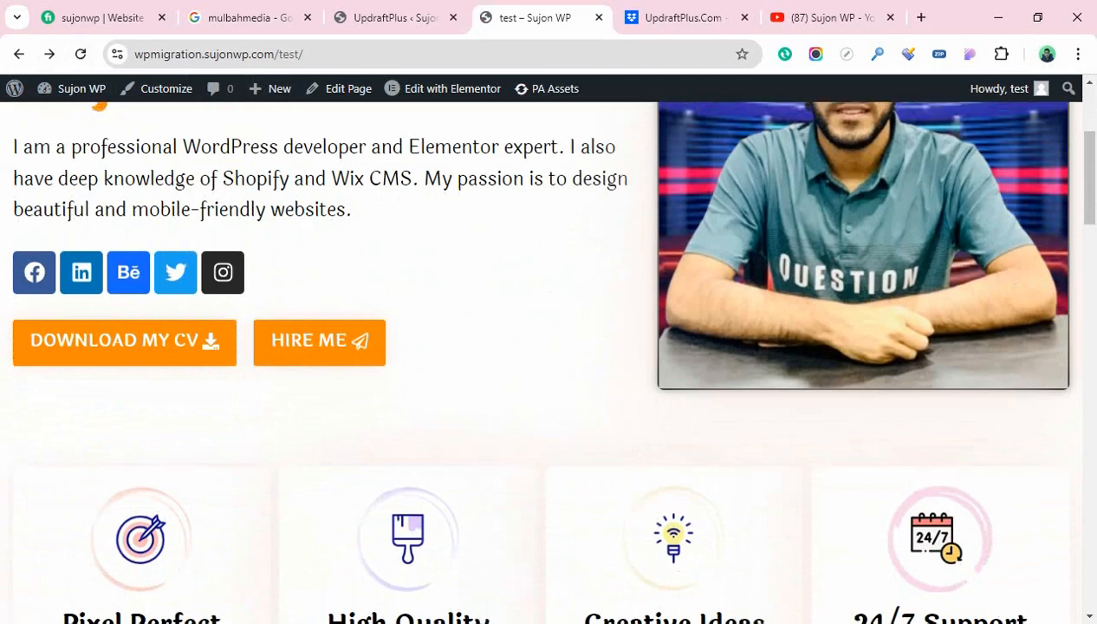
{"action": "scroll", "coordinate": [546, 359], "scroll_direction": "up", "scroll_amount": 3}
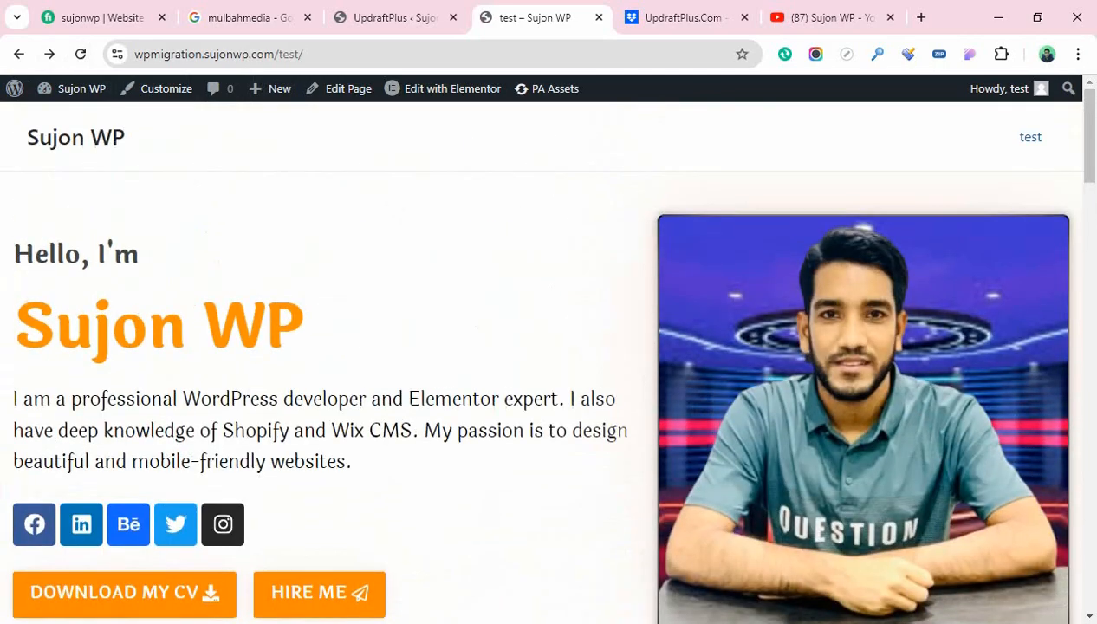
{"action": "scroll", "coordinate": [545, 360], "scroll_direction": "down", "scroll_amount": 5}
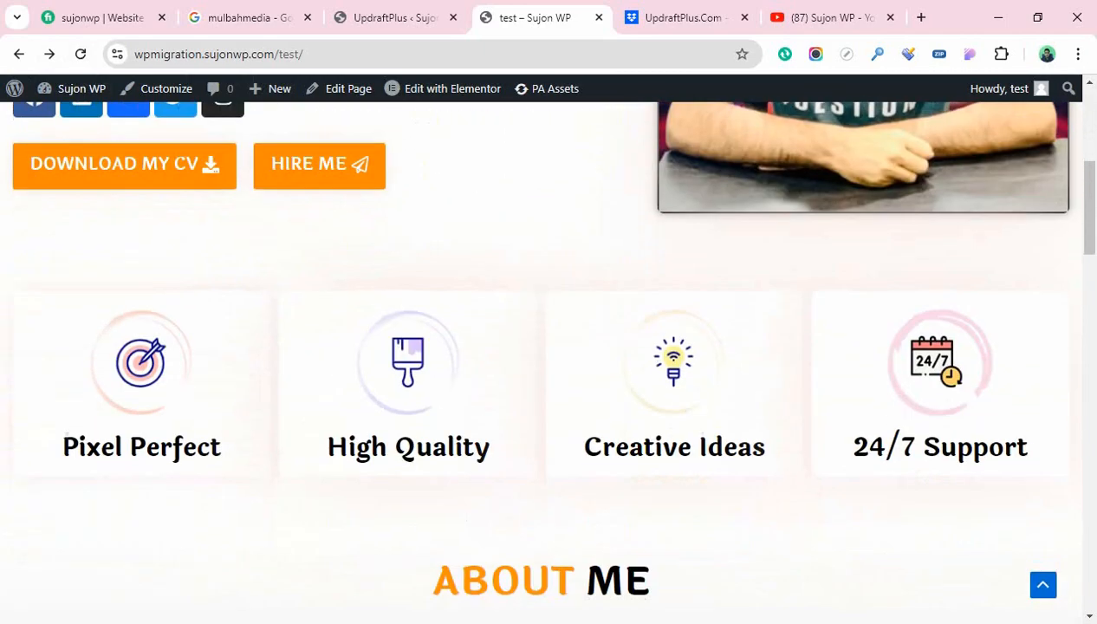
{"action": "scroll", "coordinate": [546, 359], "scroll_direction": "down", "scroll_amount": 2}
{"action": "scroll", "coordinate": [546, 360], "scroll_direction": "down", "scroll_amount": 2}
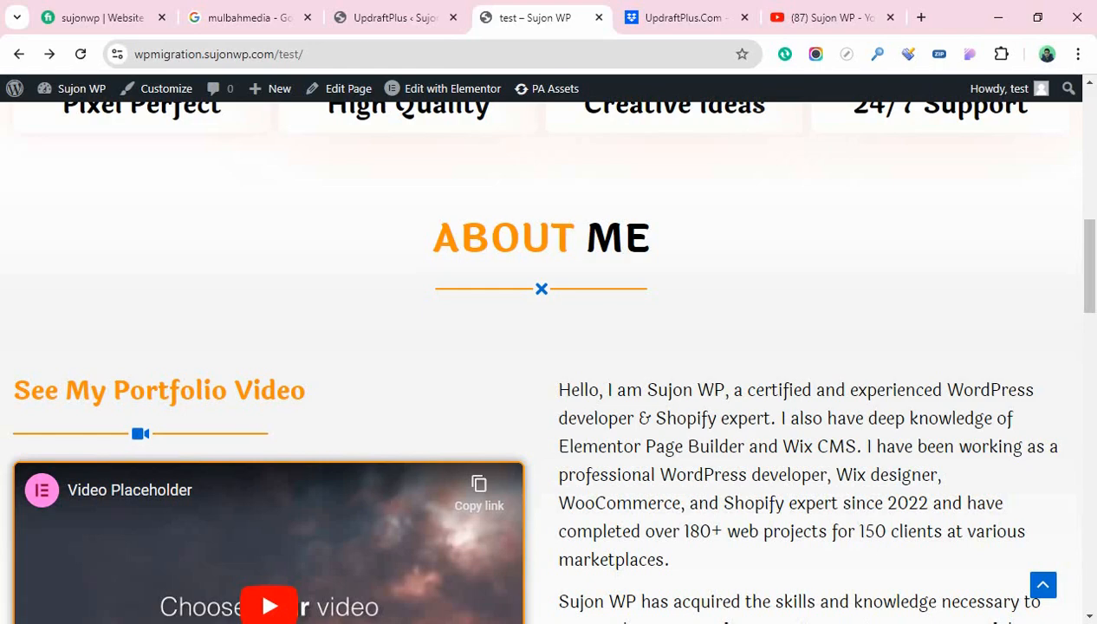
{"action": "scroll", "coordinate": [548, 359], "scroll_direction": "up", "scroll_amount": 6}
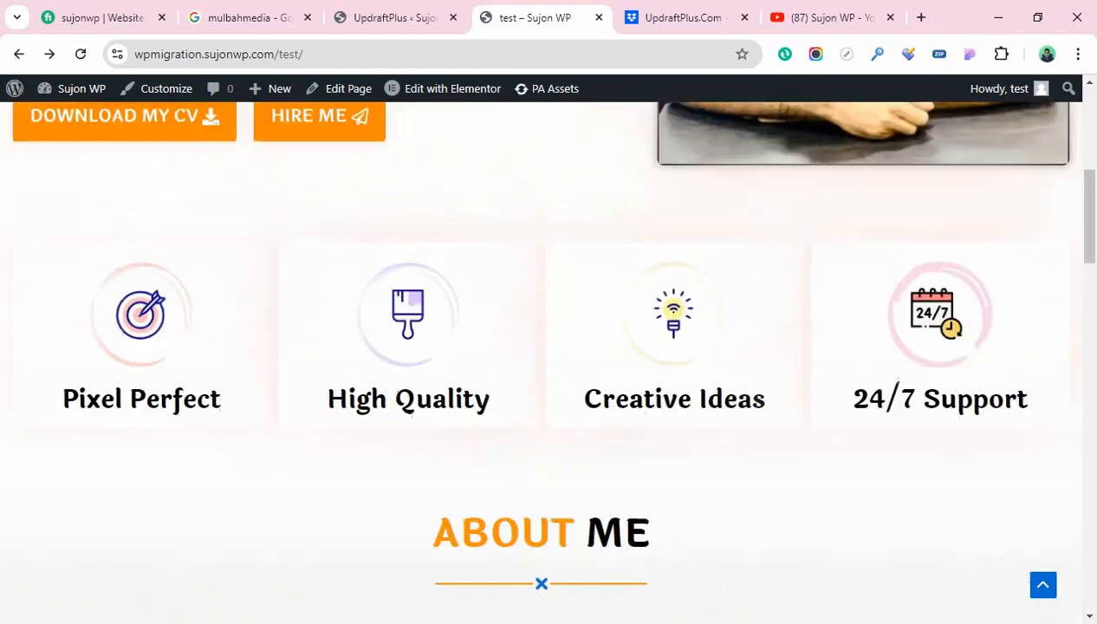
{"action": "scroll", "coordinate": [548, 359], "scroll_direction": "up", "scroll_amount": 2}
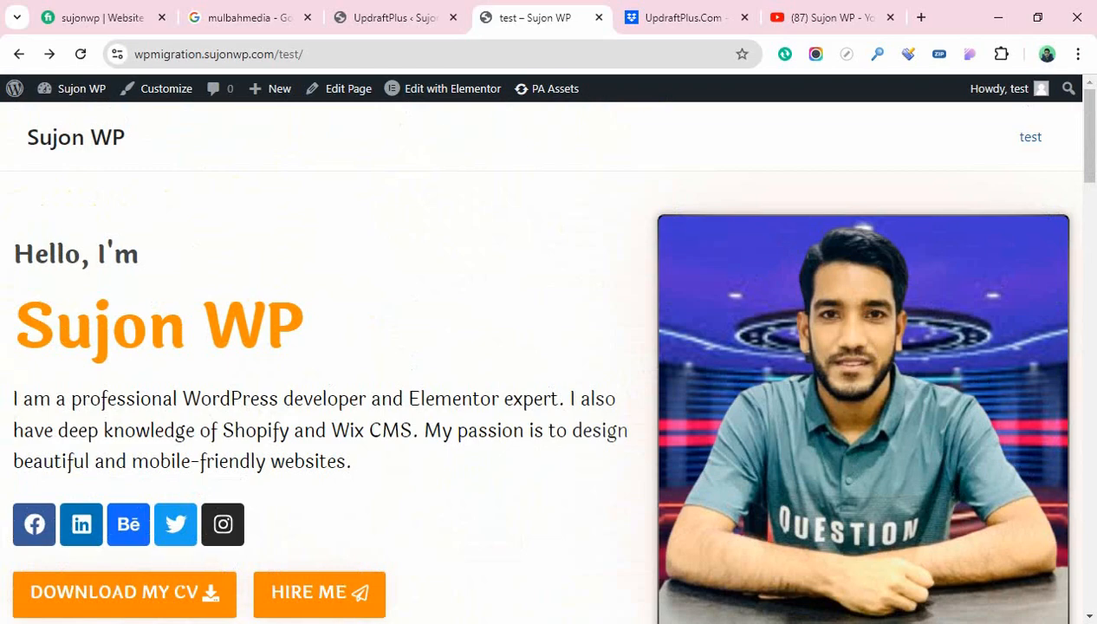
{"action": "scroll", "coordinate": [548, 359], "scroll_direction": "down", "scroll_amount": 3}
{"action": "scroll", "coordinate": [548, 360], "scroll_direction": "up", "scroll_amount": 3}
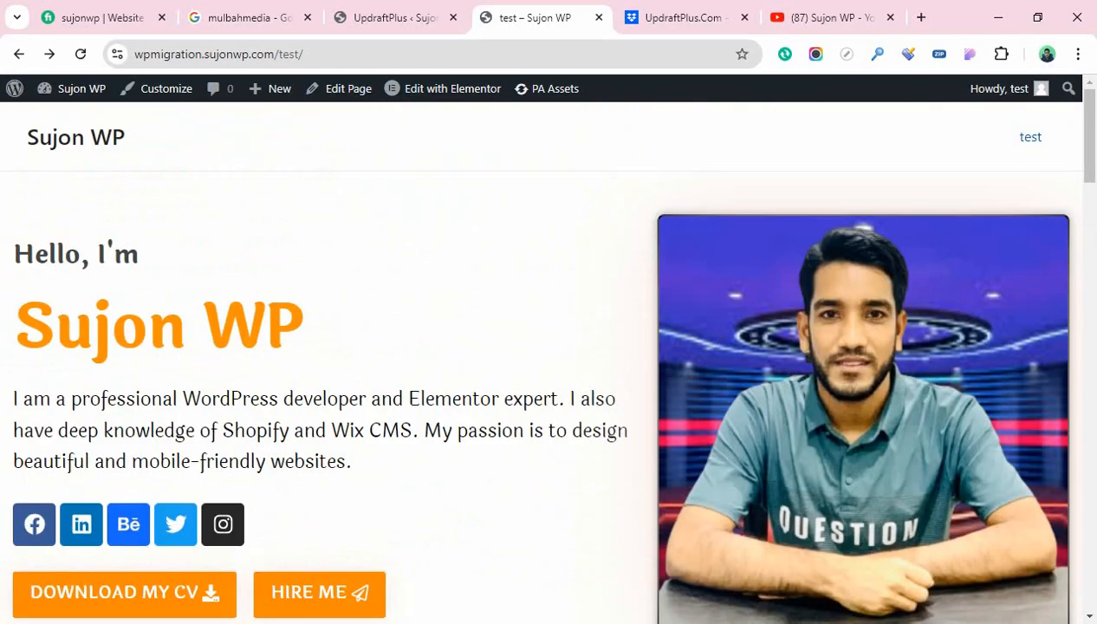